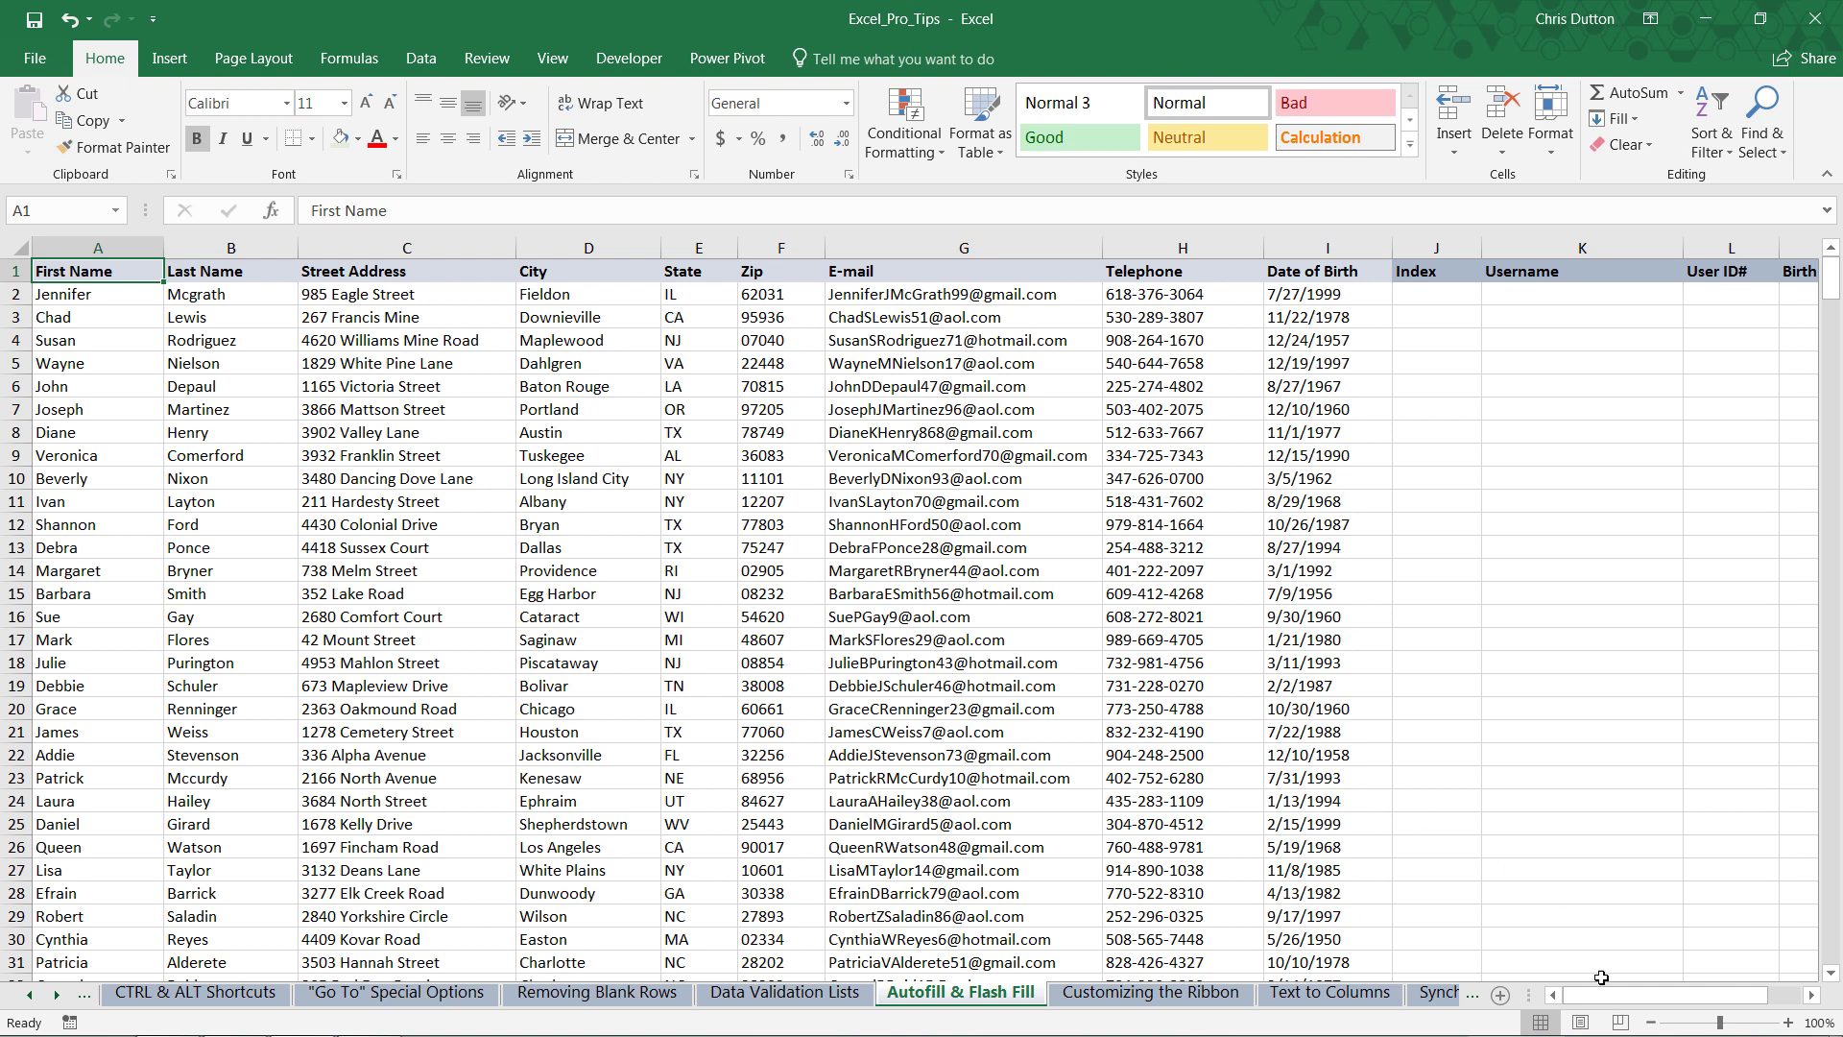
Scroll the sheet right to show the empty Index, Username, User ID# and Birth Year (YY) columns.
{"action": "left_click_drag", "start_coordinate": [1601, 998], "coordinate": [1638, 1003]}
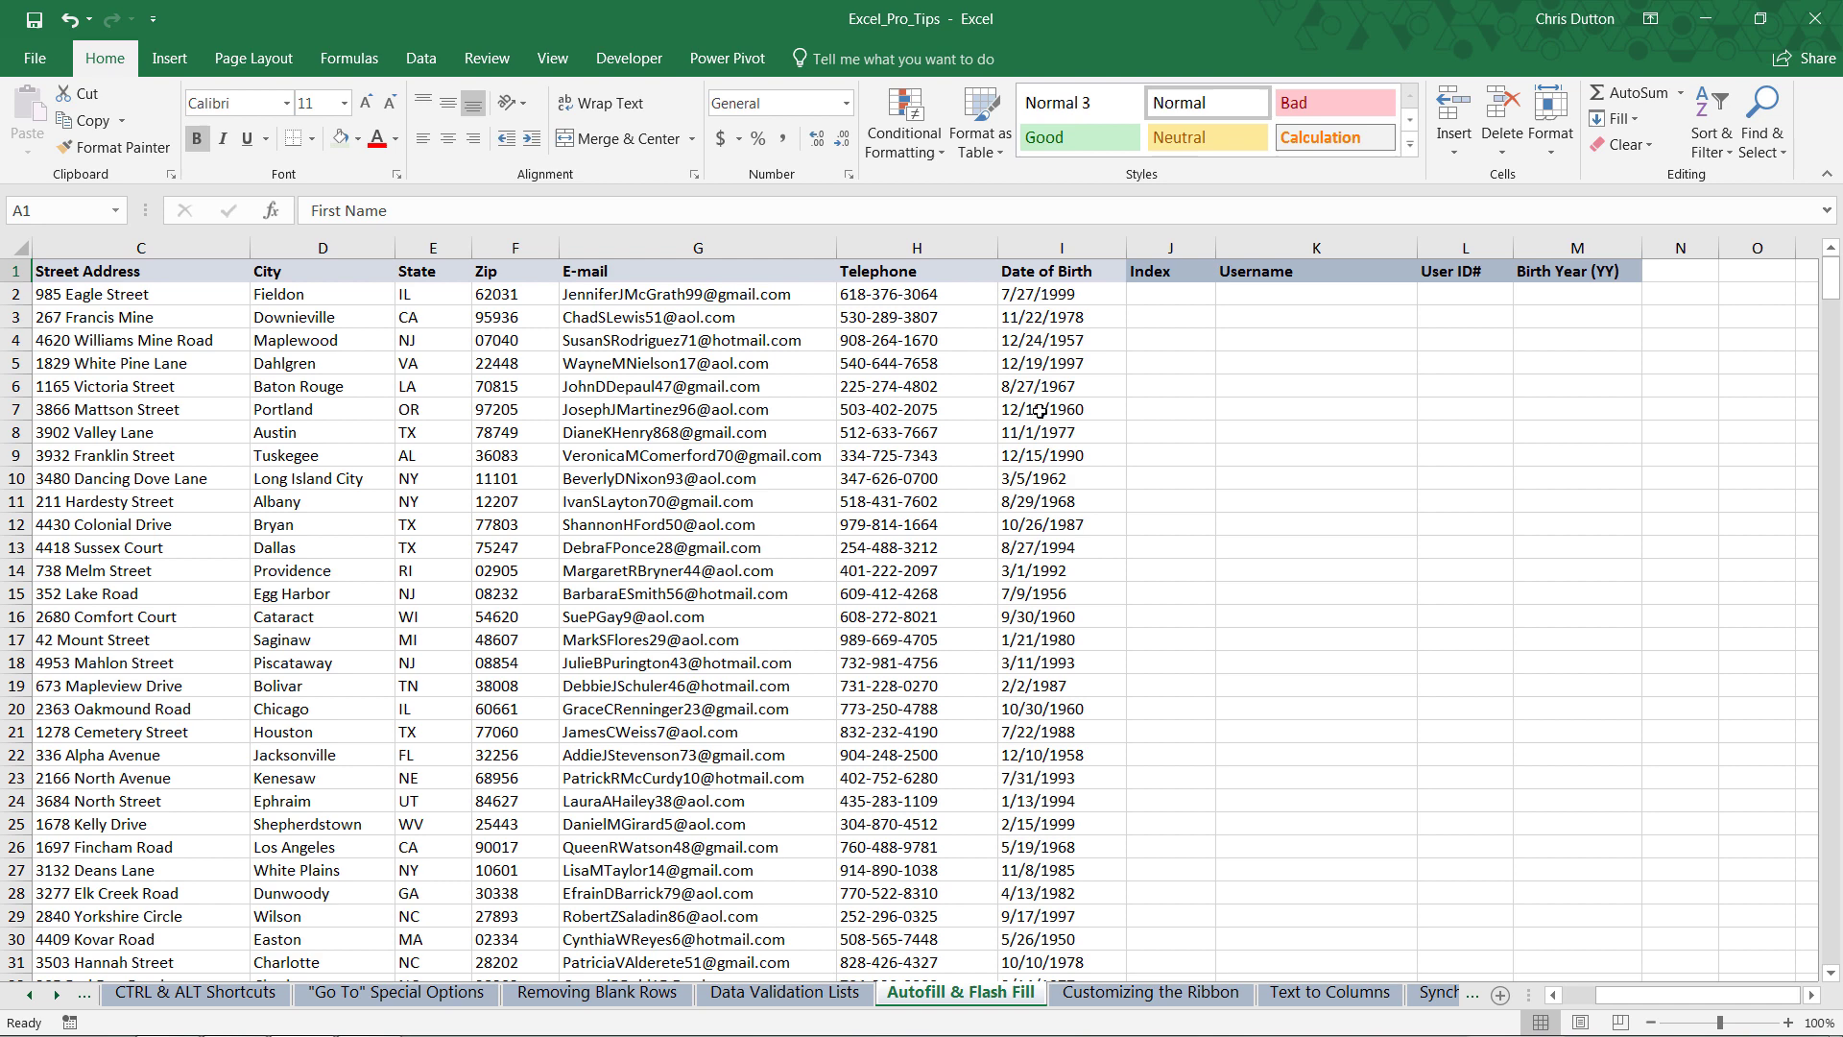
Seed 1 in J2 and fill it down the Index column as a 1–500 series.
{"action": "left_click", "coordinate": [1159, 297]}
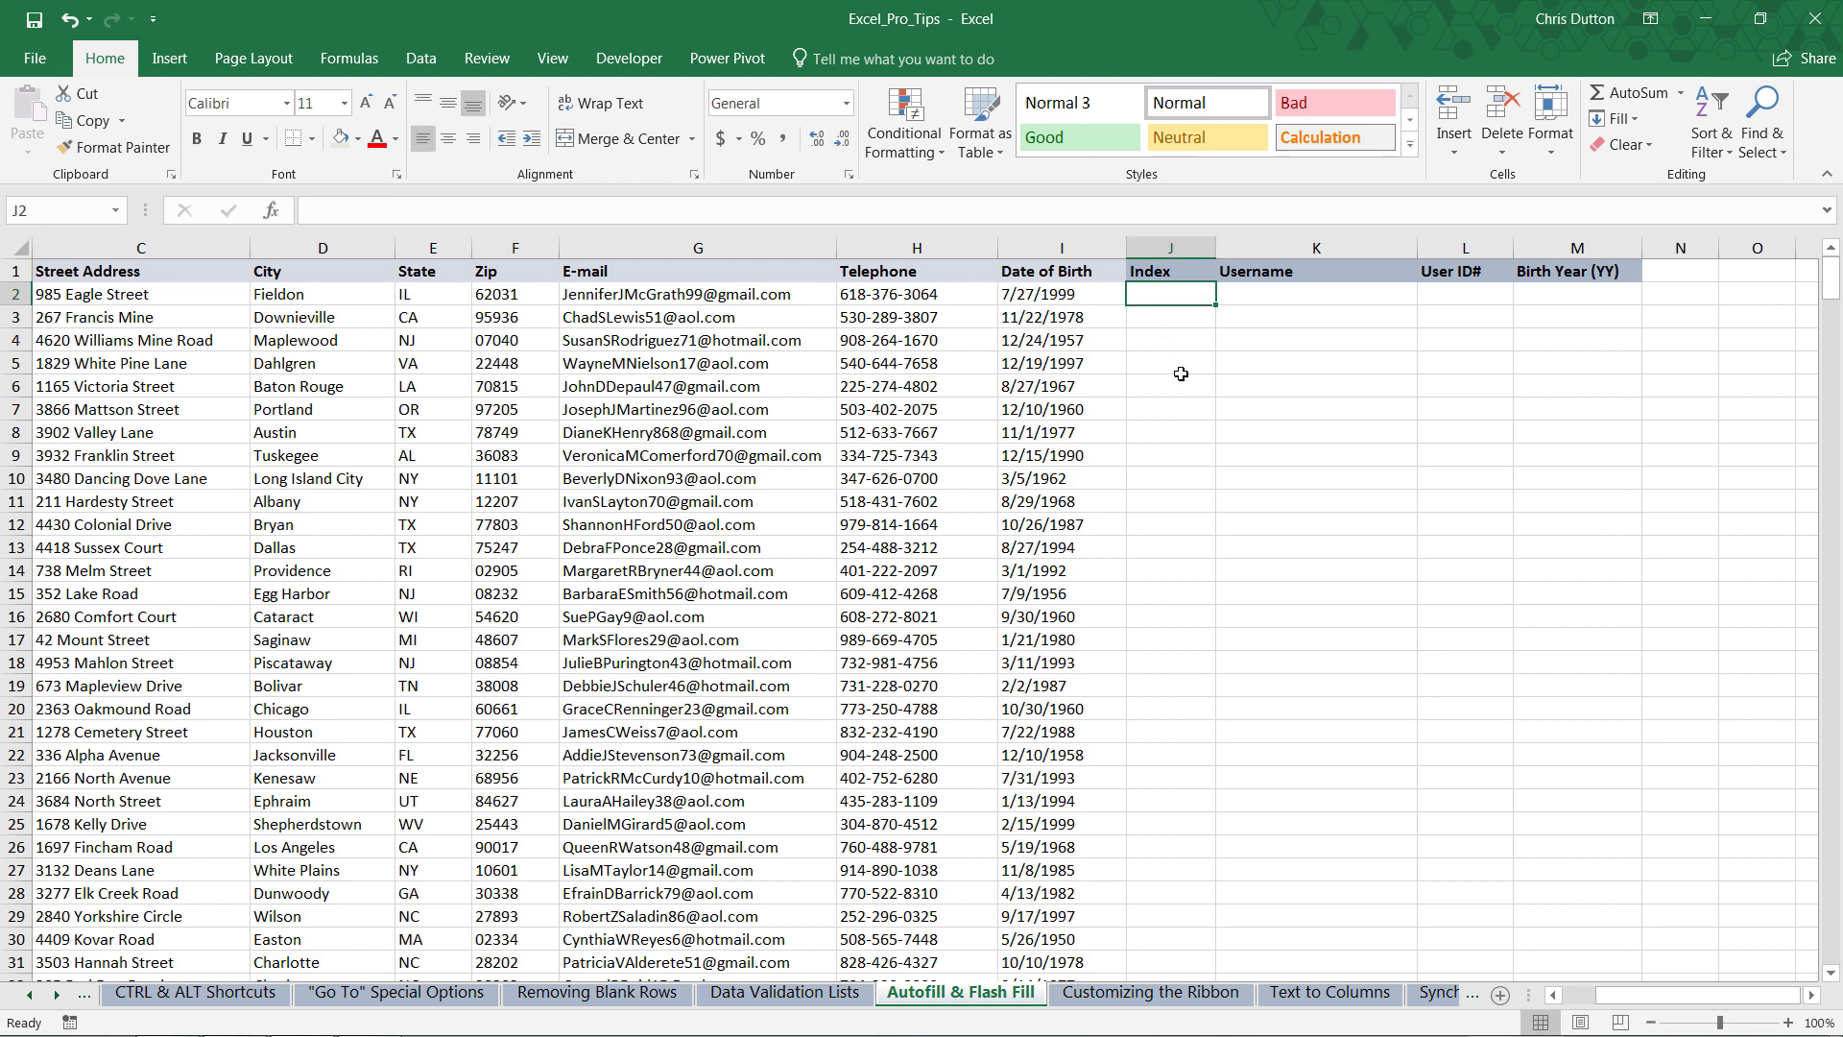
{"action": "type", "text": "1"}
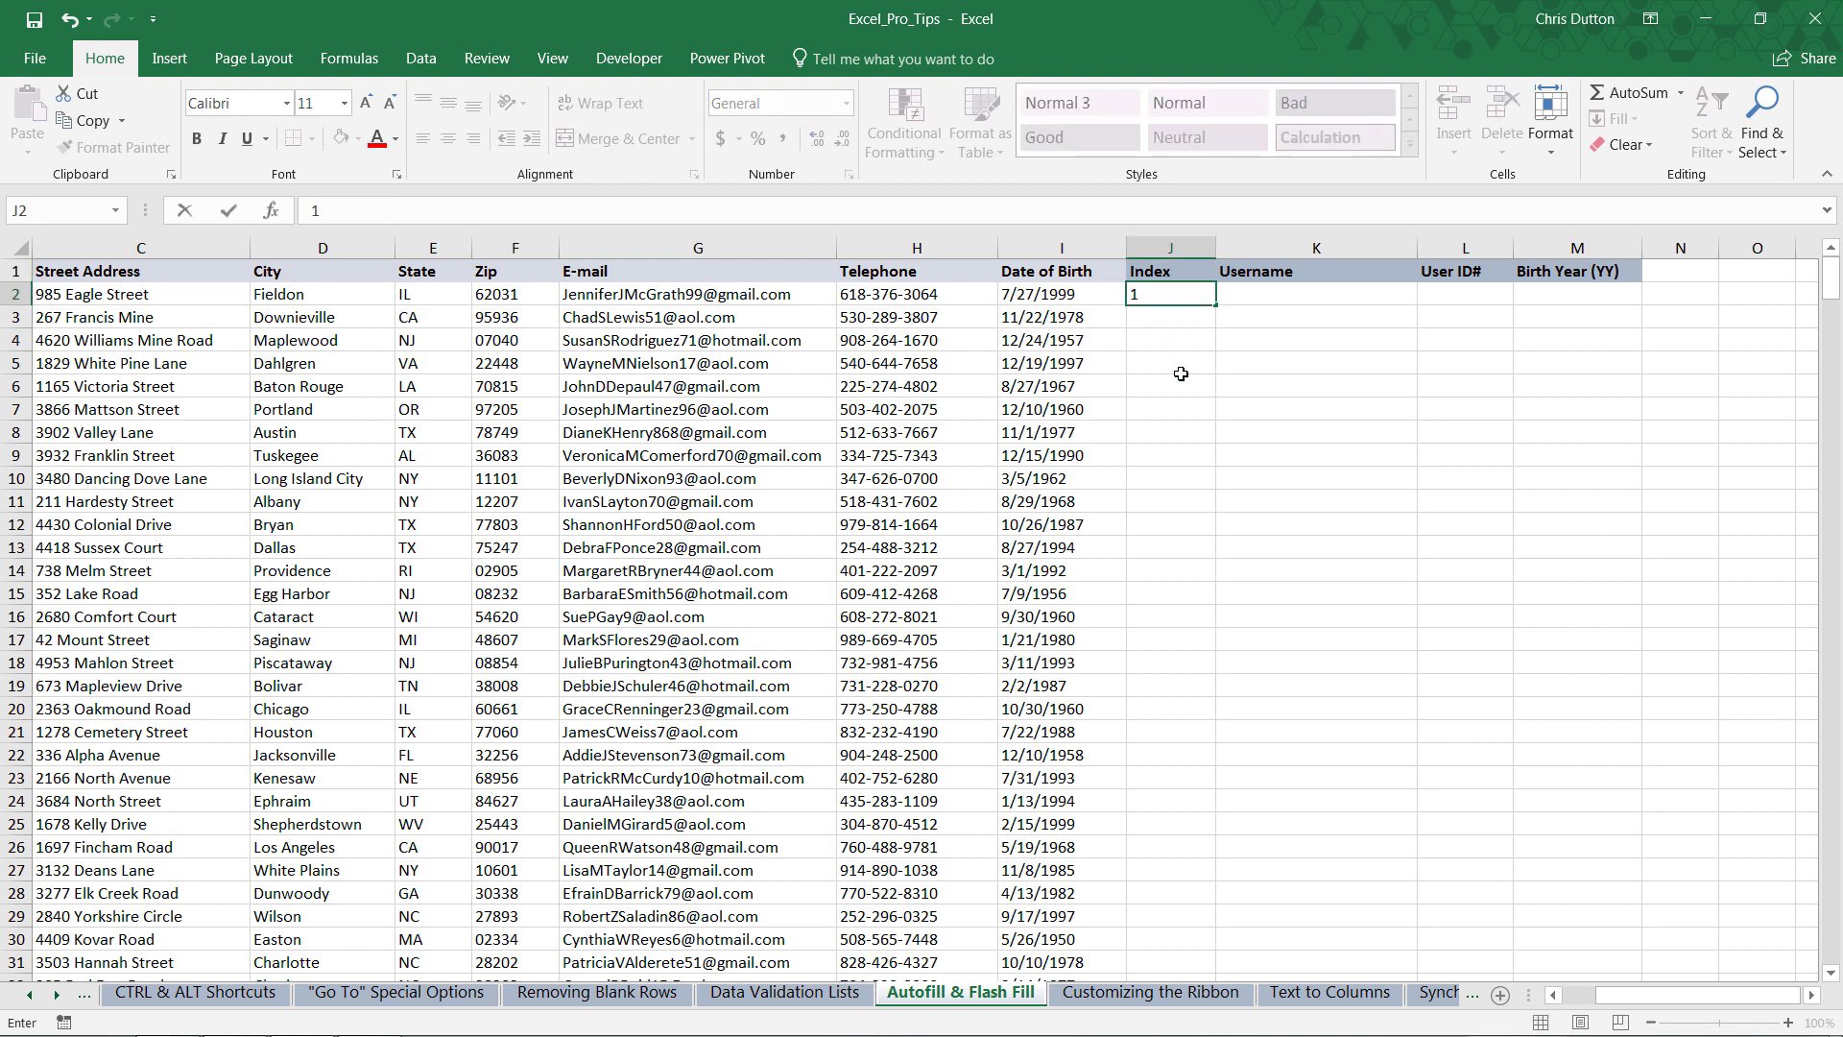
{"action": "key", "text": "Return"}
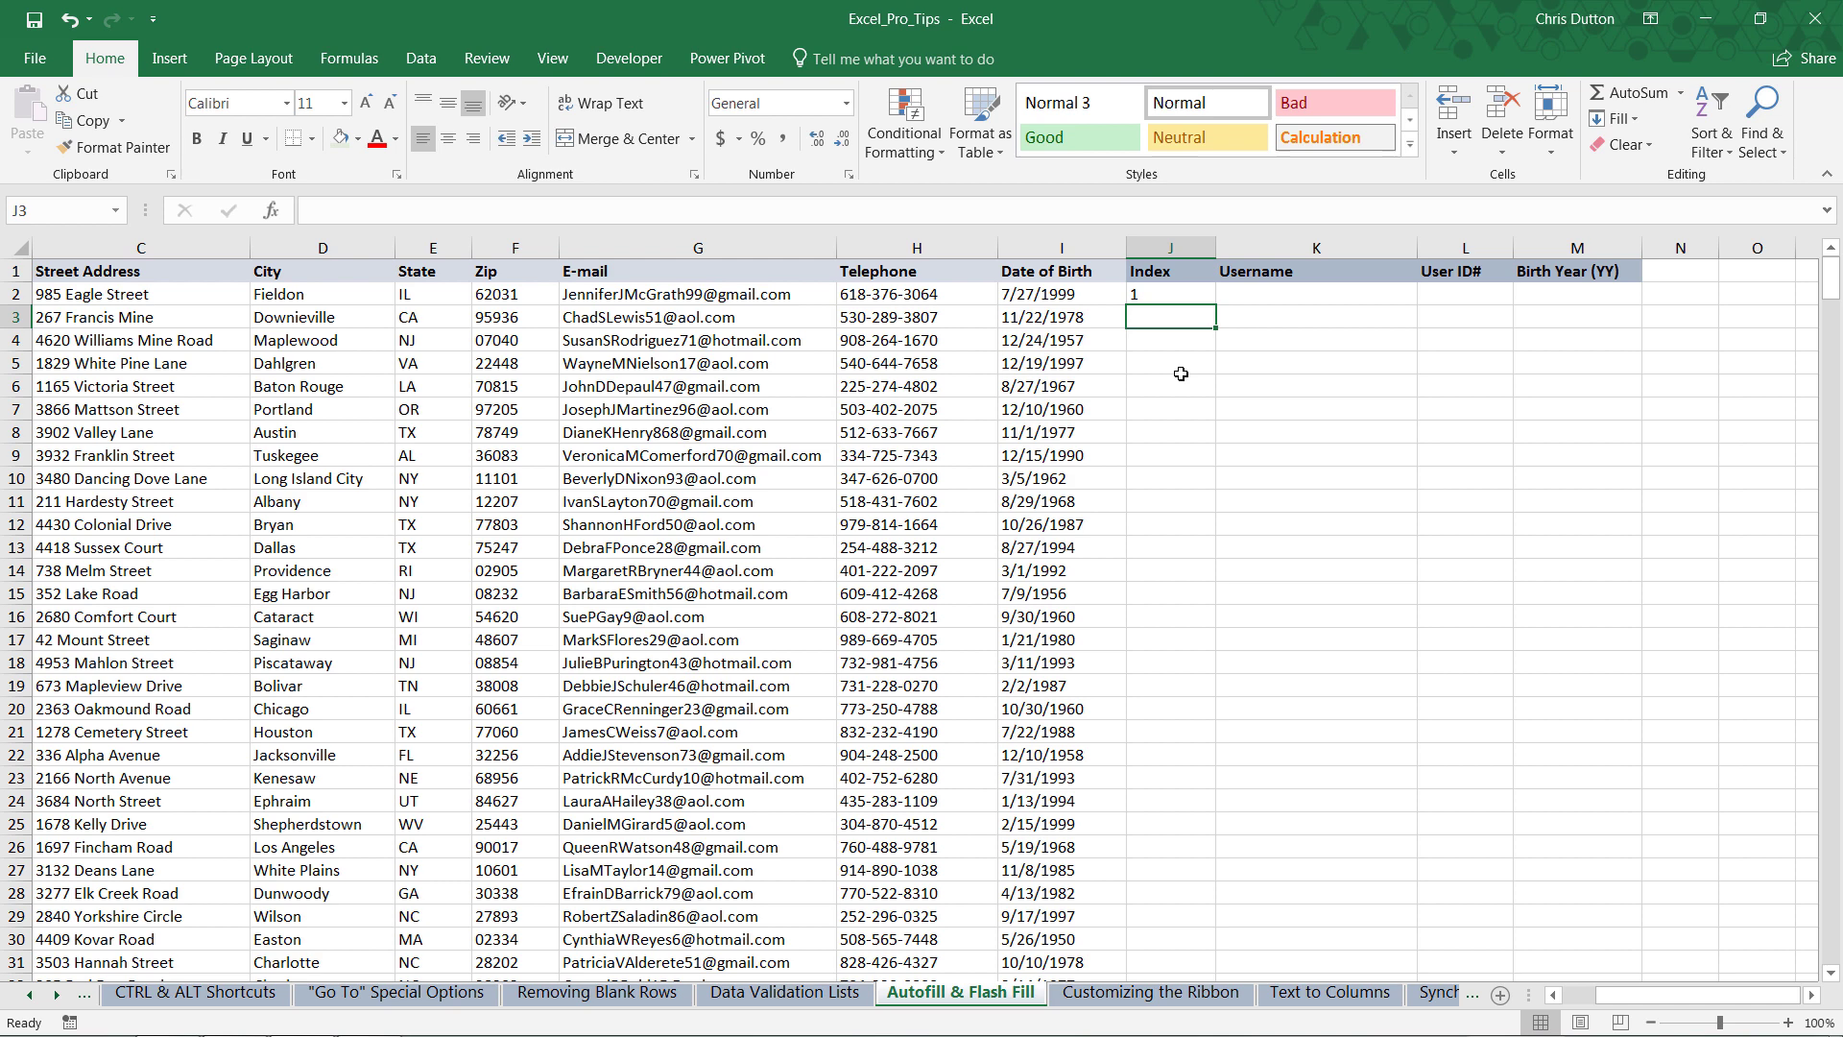
{"action": "left_click", "coordinate": [1187, 291]}
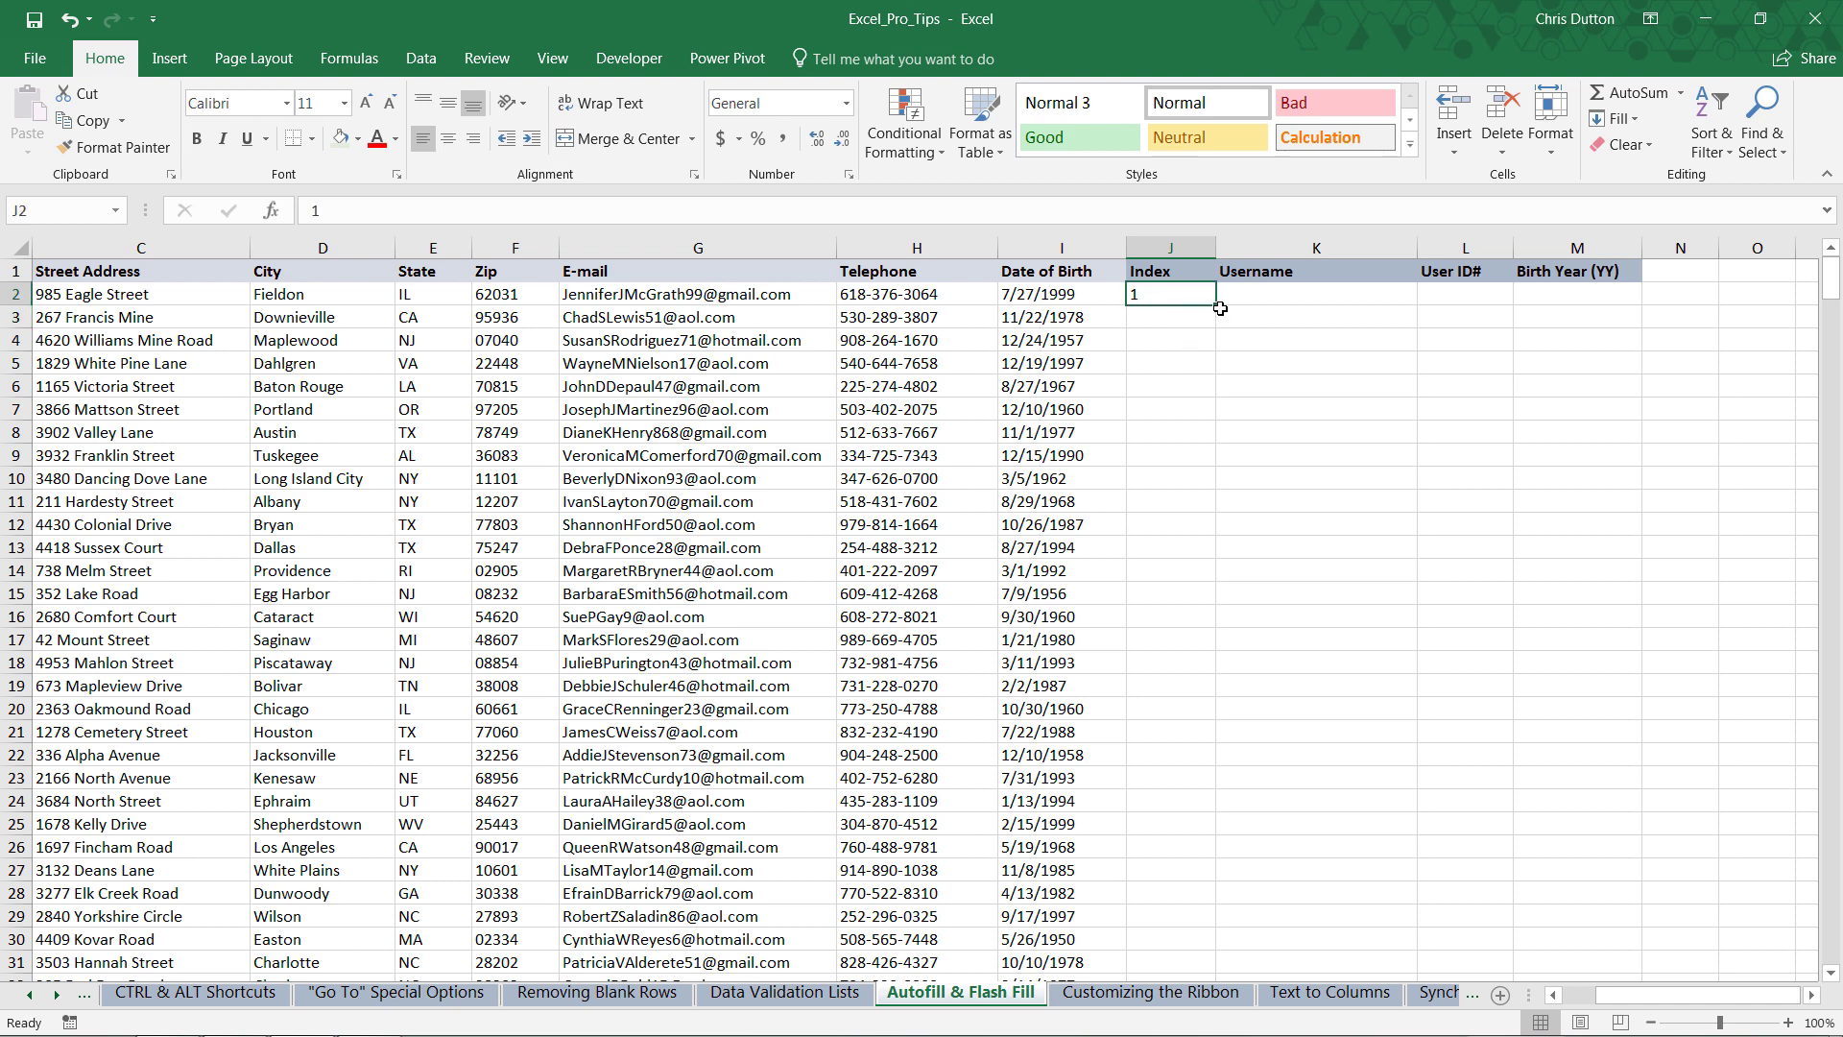
{"action": "double_click", "coordinate": [1215, 308]}
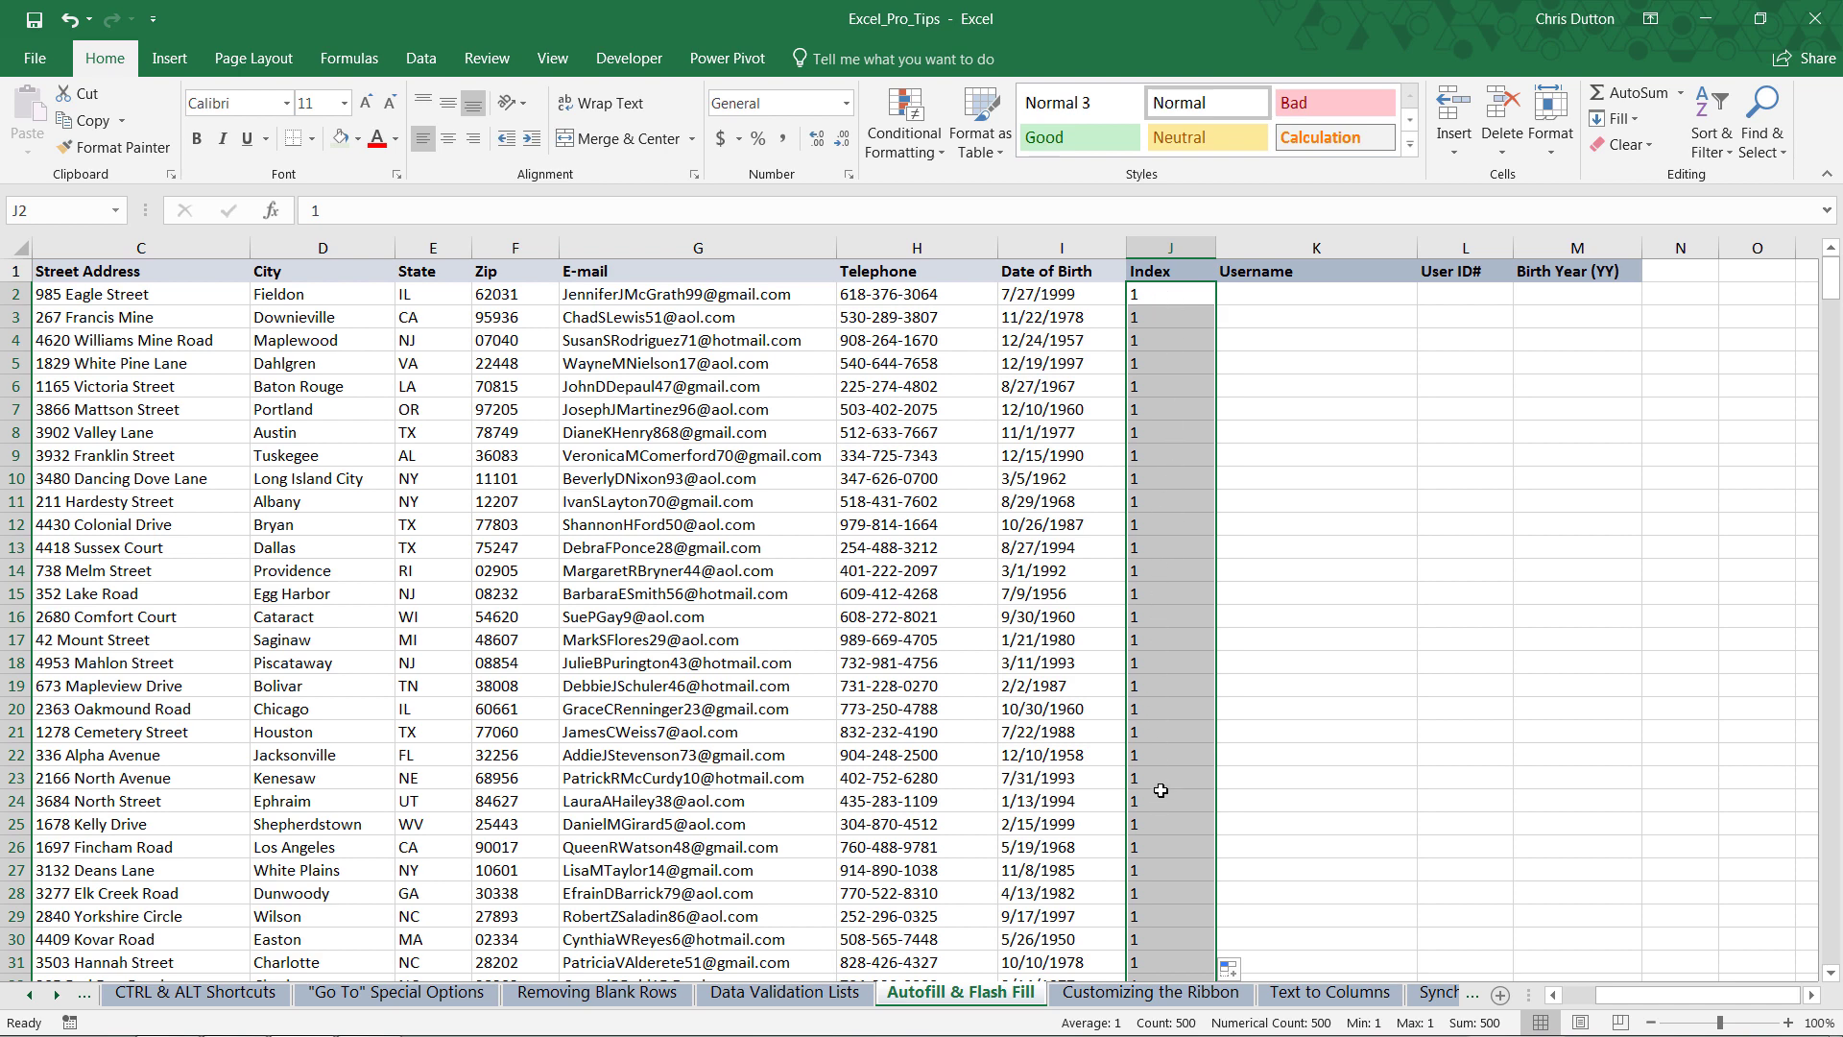
{"action": "left_click", "coordinate": [1242, 969]}
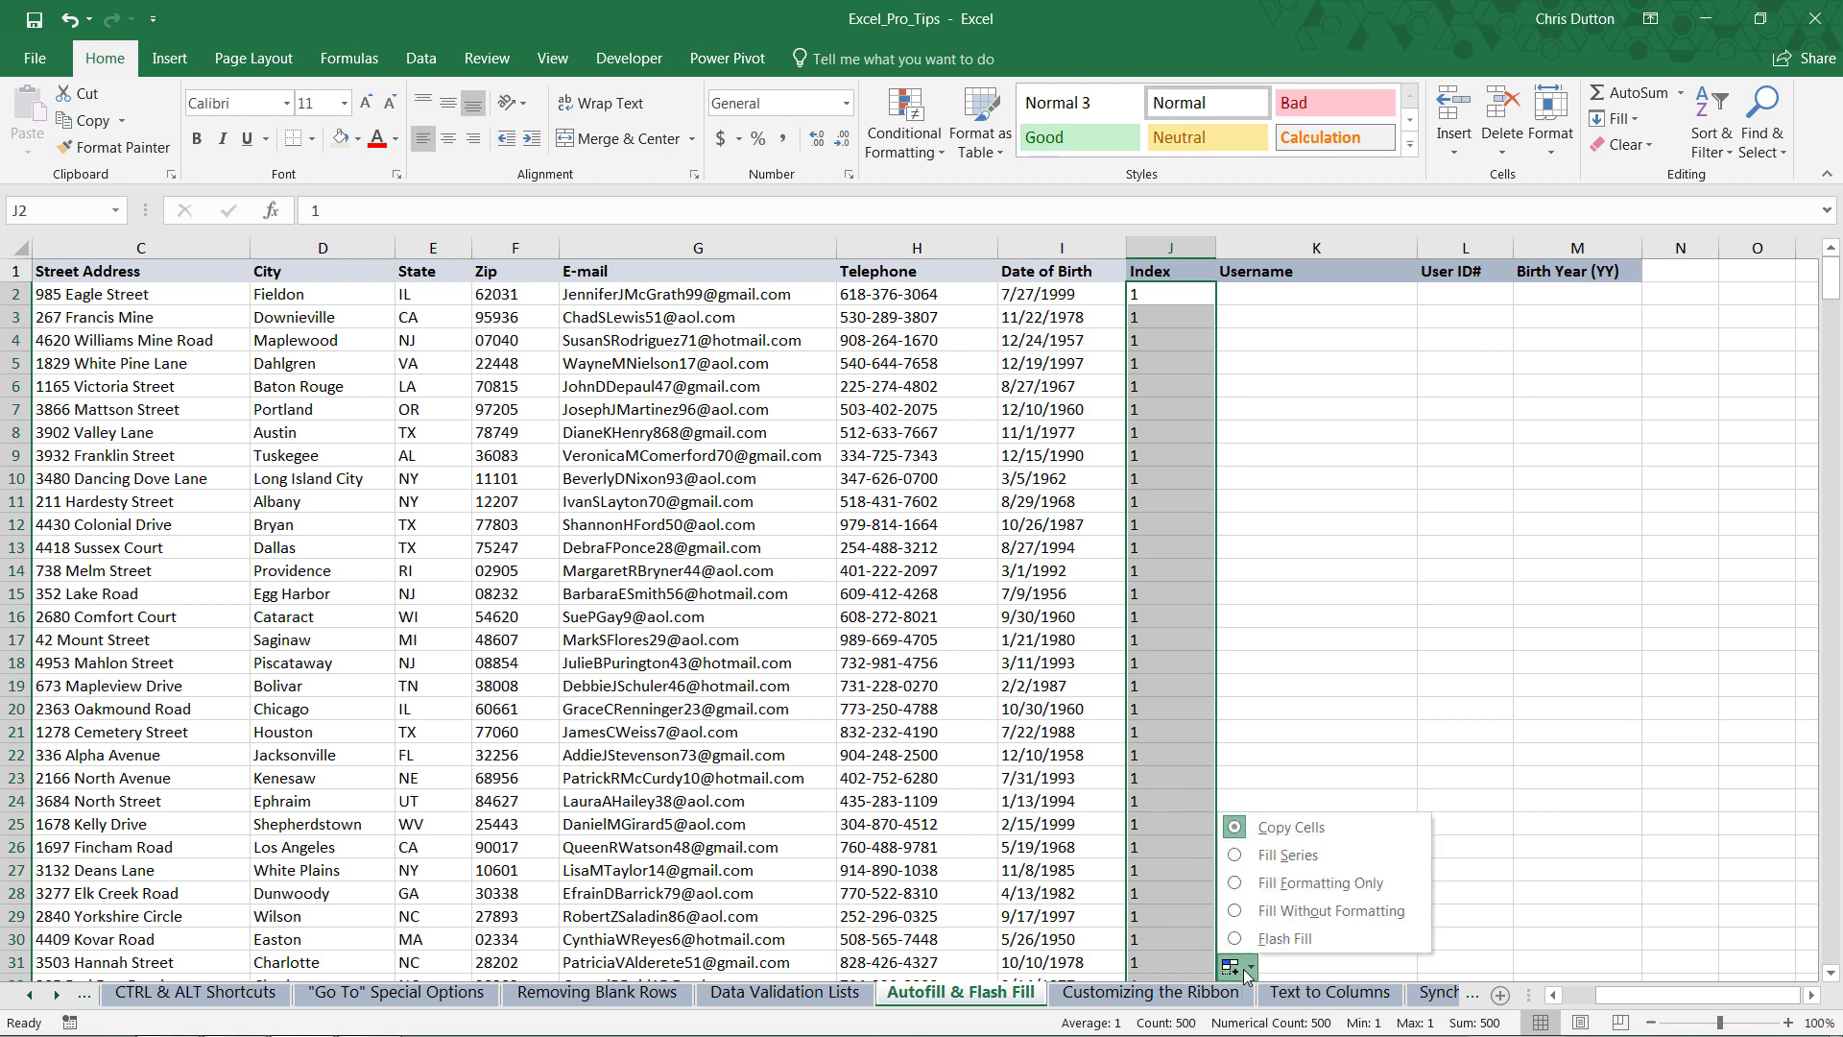
{"action": "left_click", "coordinate": [1287, 854]}
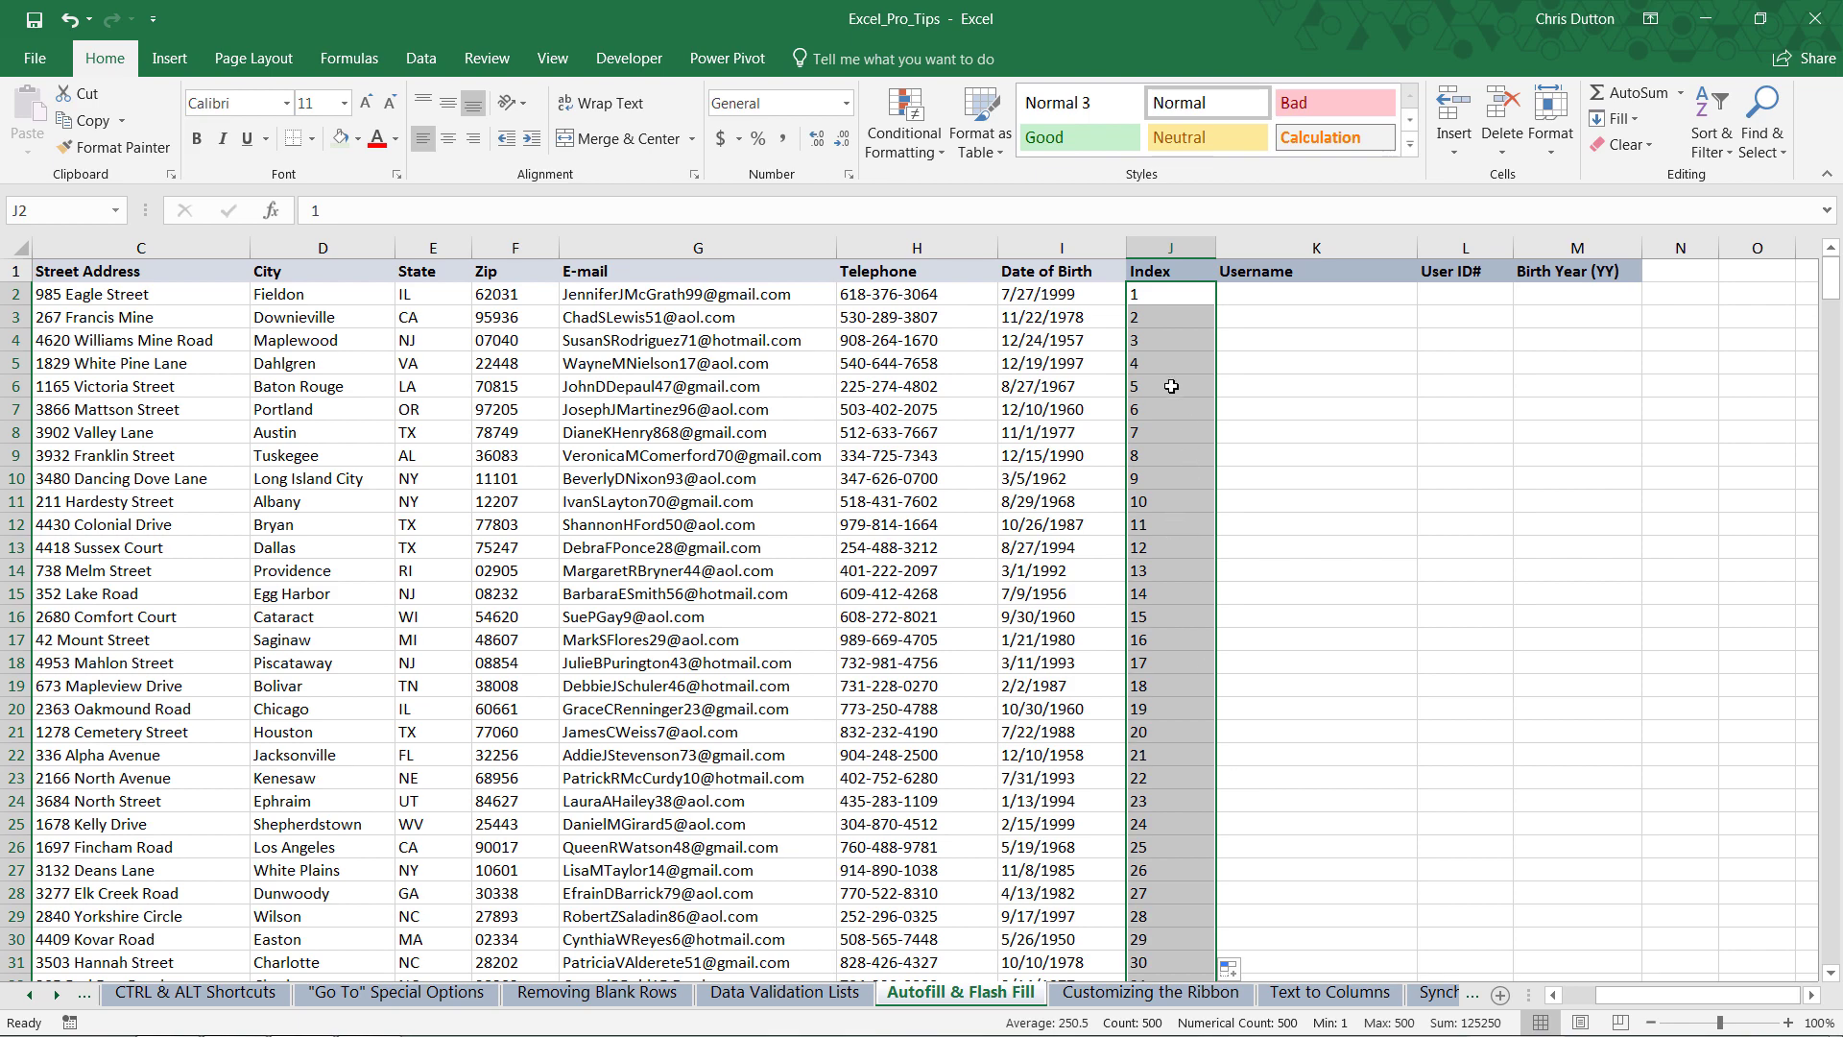
{"action": "scroll", "coordinate": [1172, 485], "scroll_direction": "down", "scroll_amount": 13}
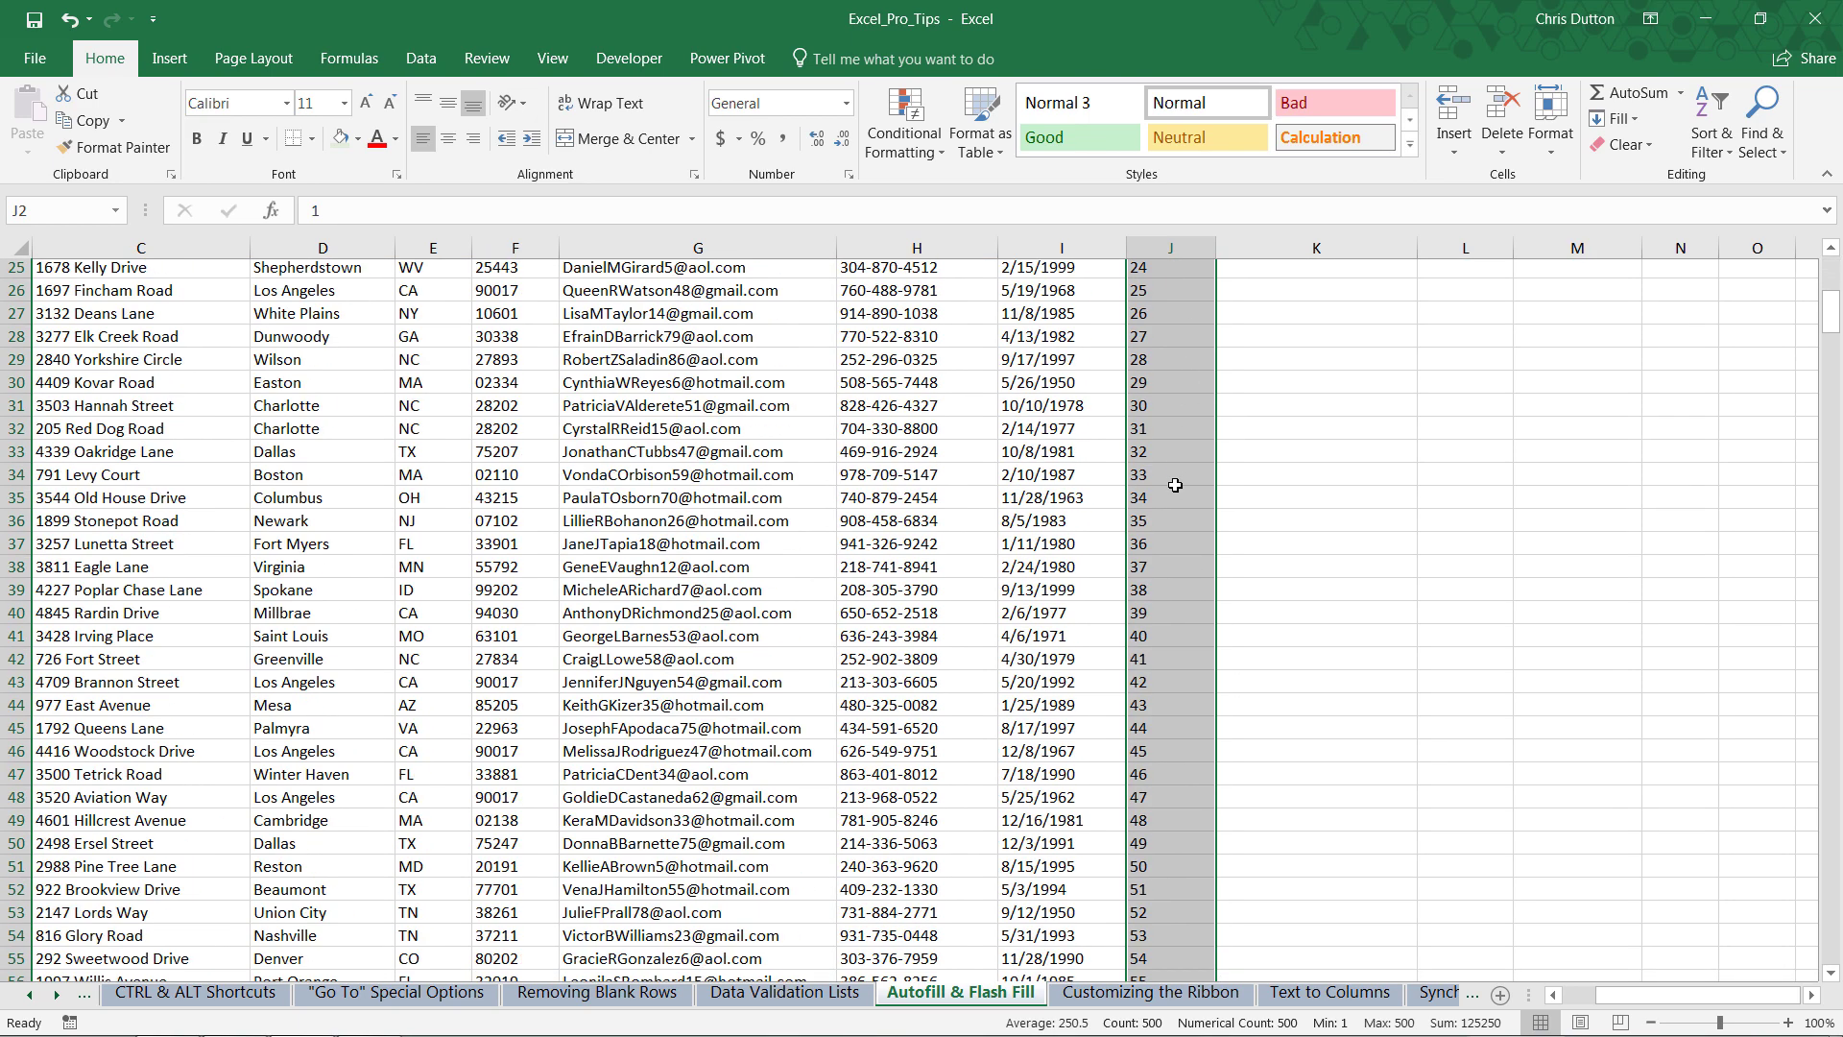
{"action": "scroll", "coordinate": [1175, 485], "scroll_direction": "up", "scroll_amount": 13}
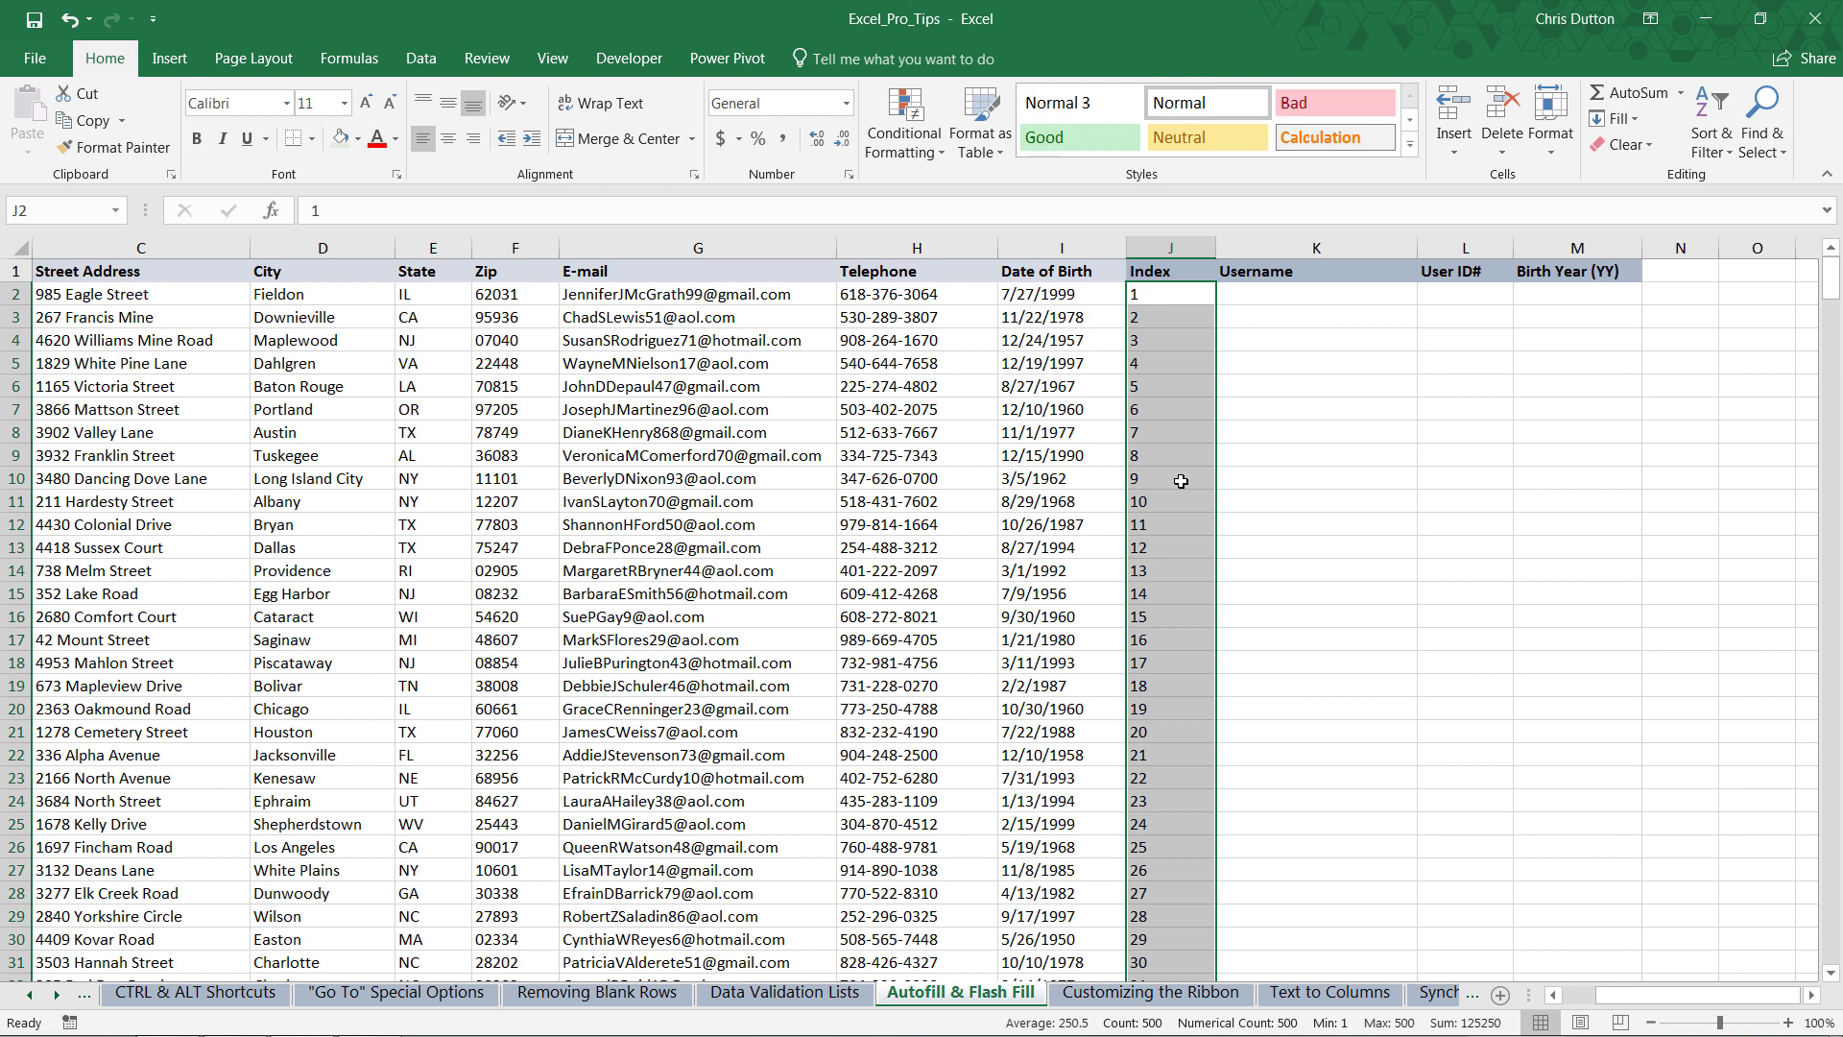
Undo the series and rebuild Index 1–500 by extending seed values 1 and 2 in J2:J3.
{"action": "key", "text": "ctrl+z"}
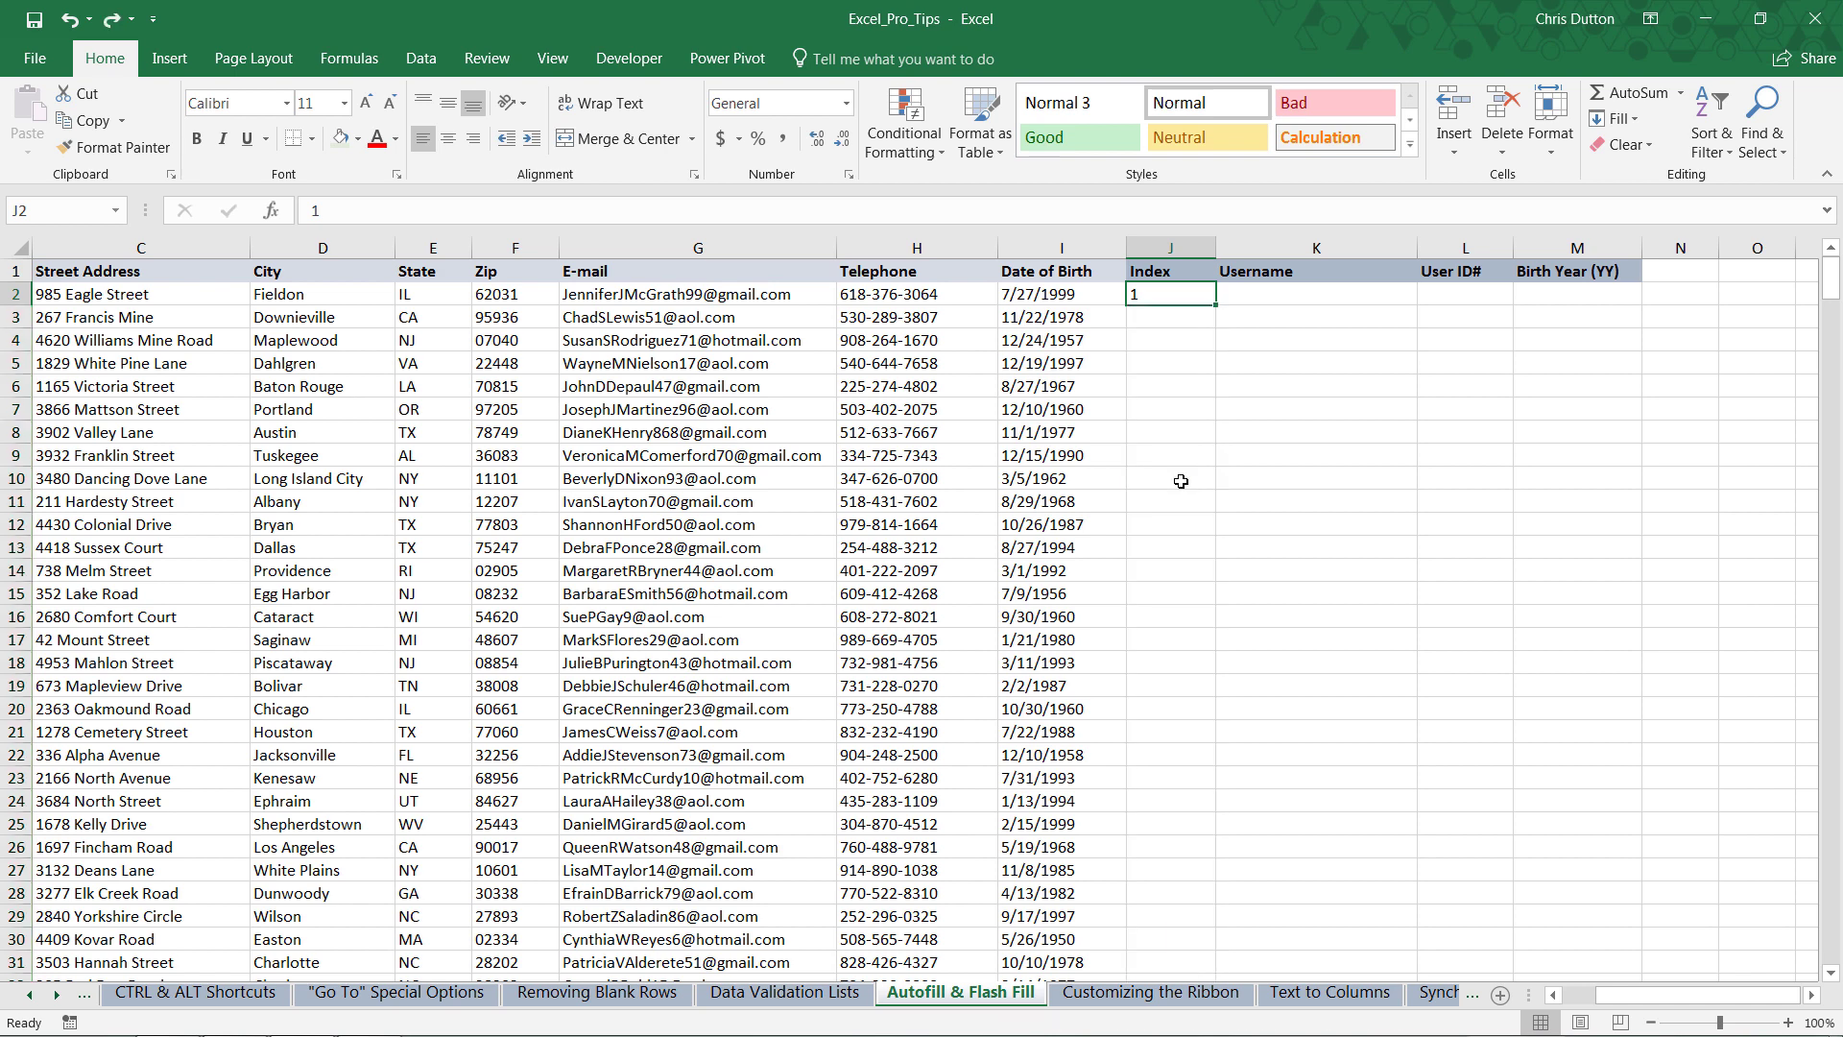
{"action": "left_click", "coordinate": [1145, 316]}
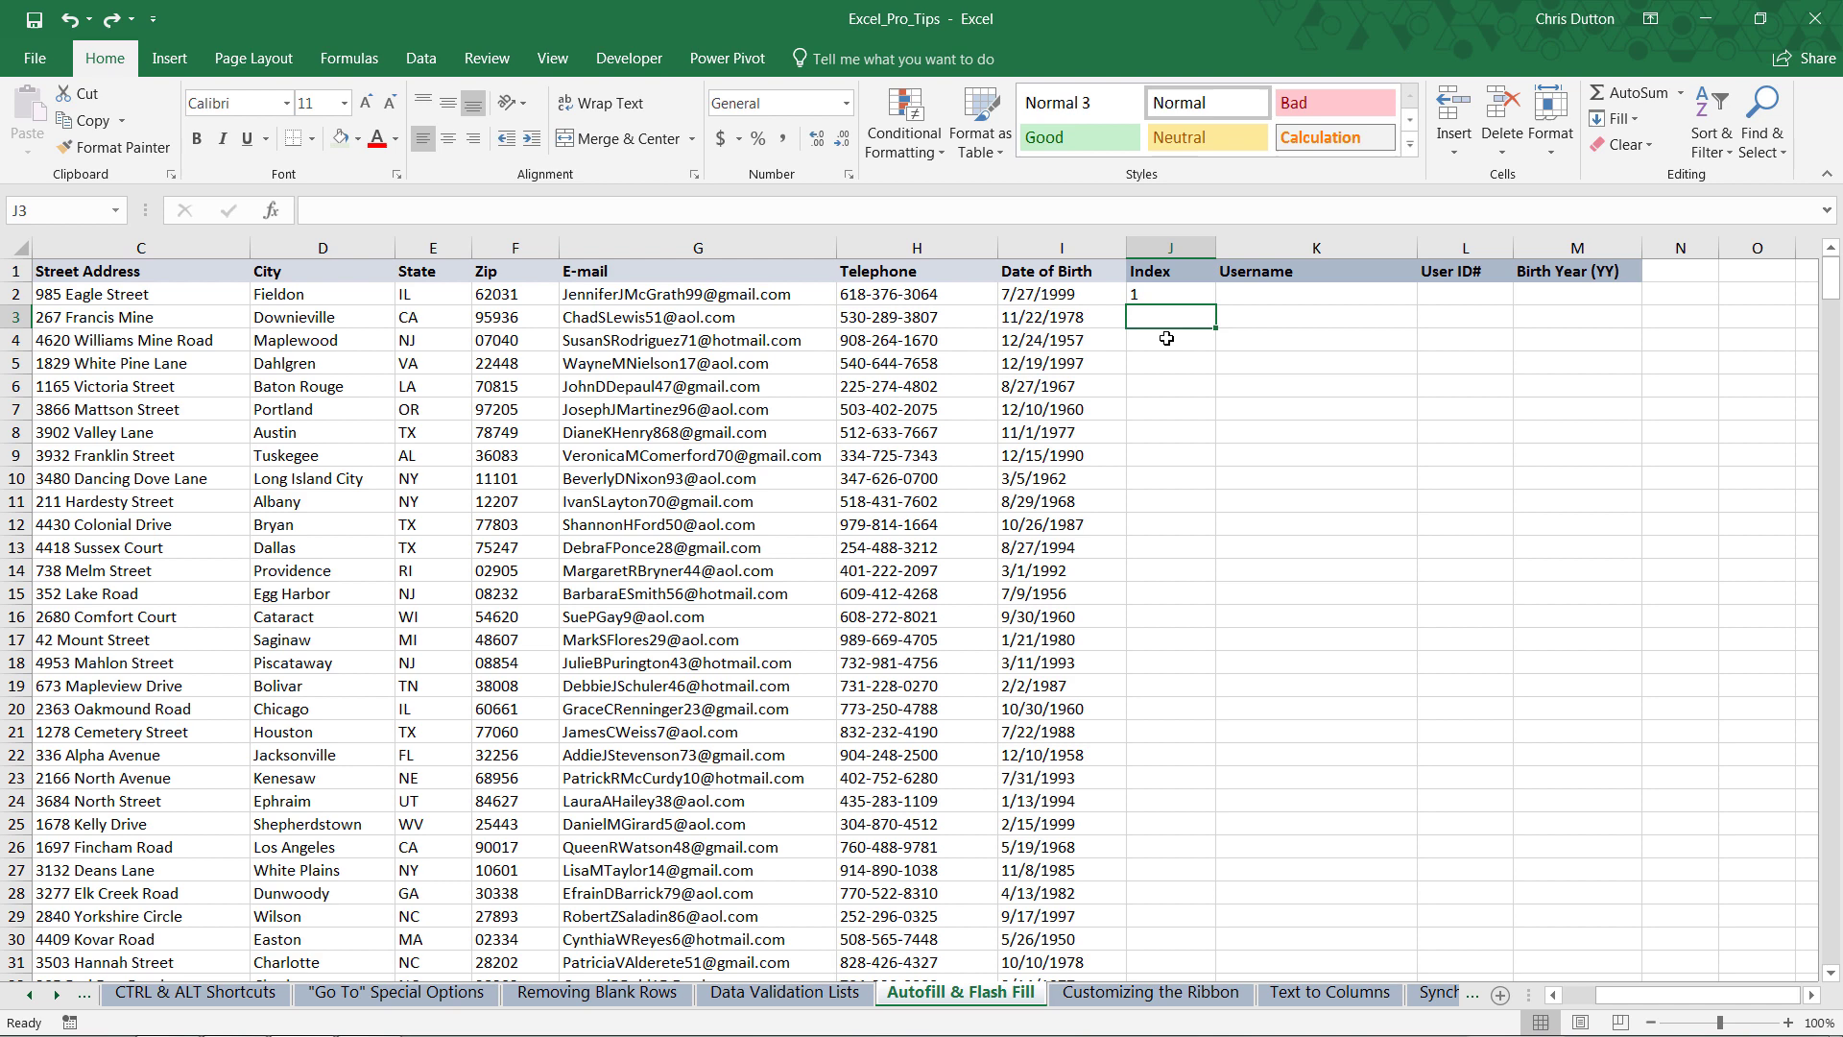
{"action": "type", "text": "2"}
{"action": "key", "text": "Return"}
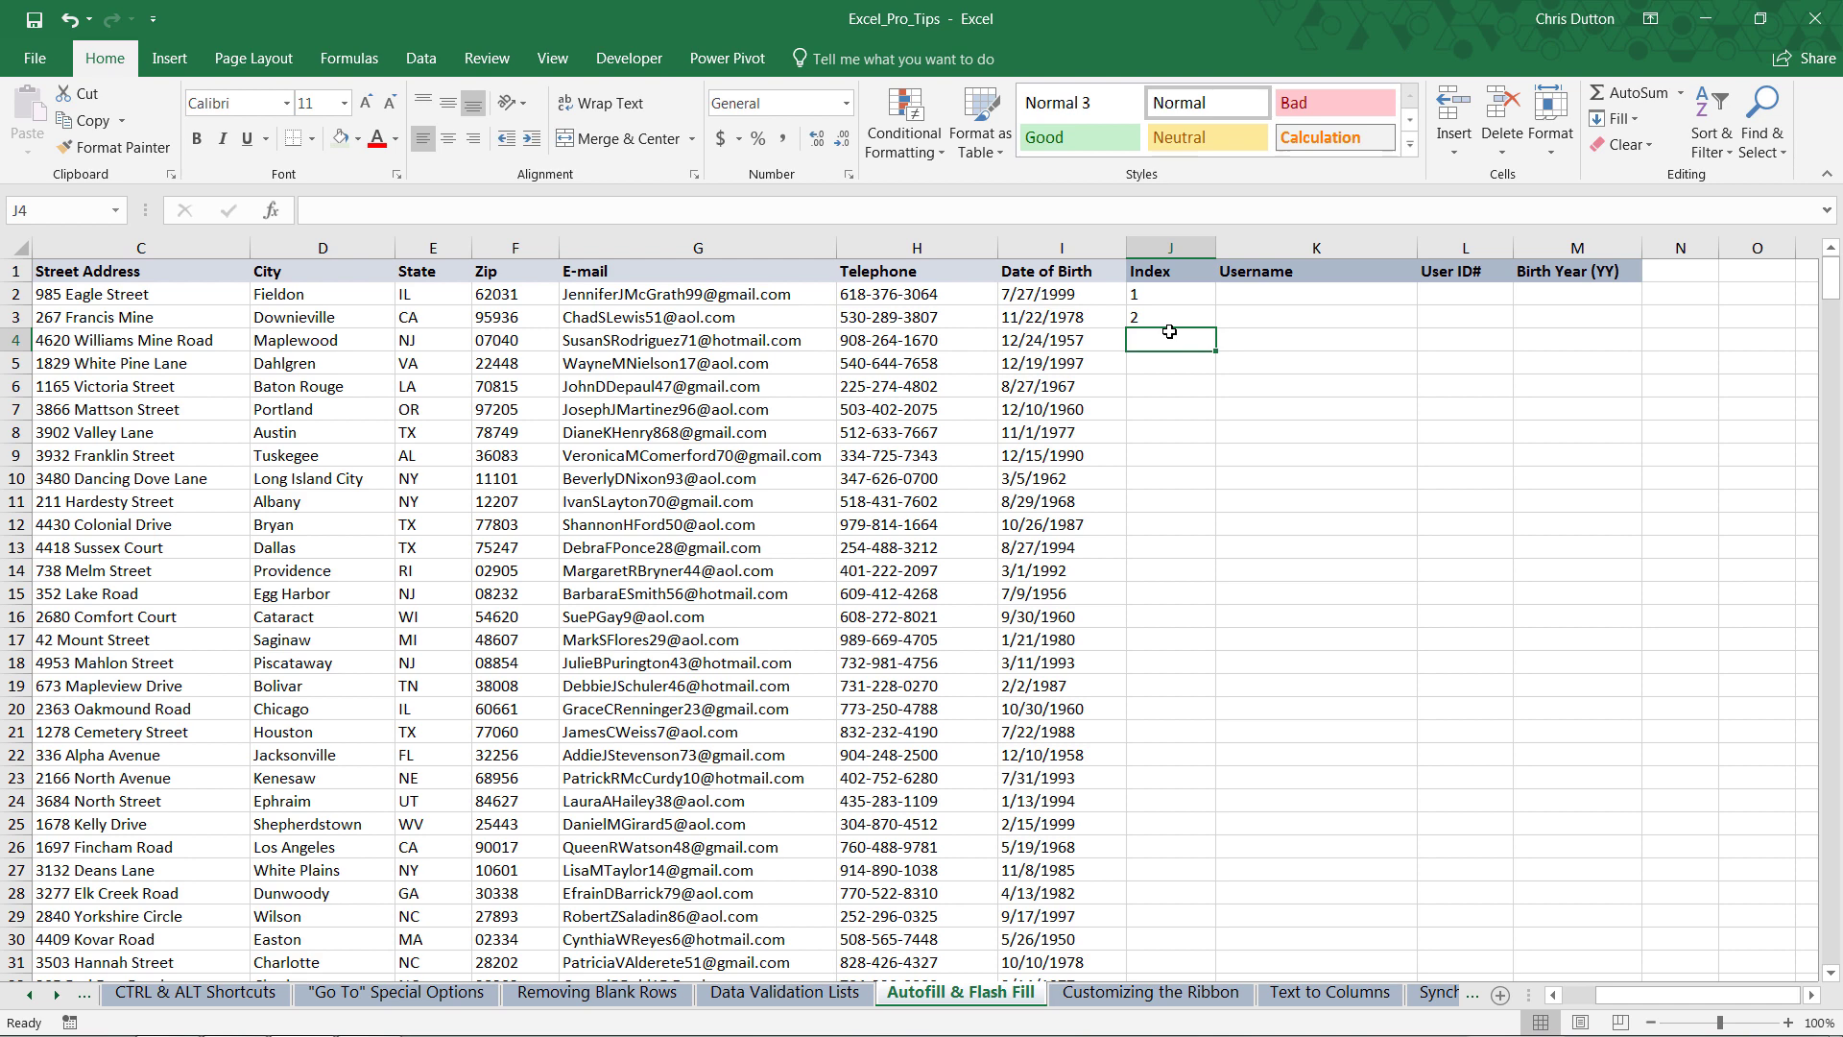
{"action": "left_click_drag", "start_coordinate": [1171, 294], "coordinate": [1173, 316]}
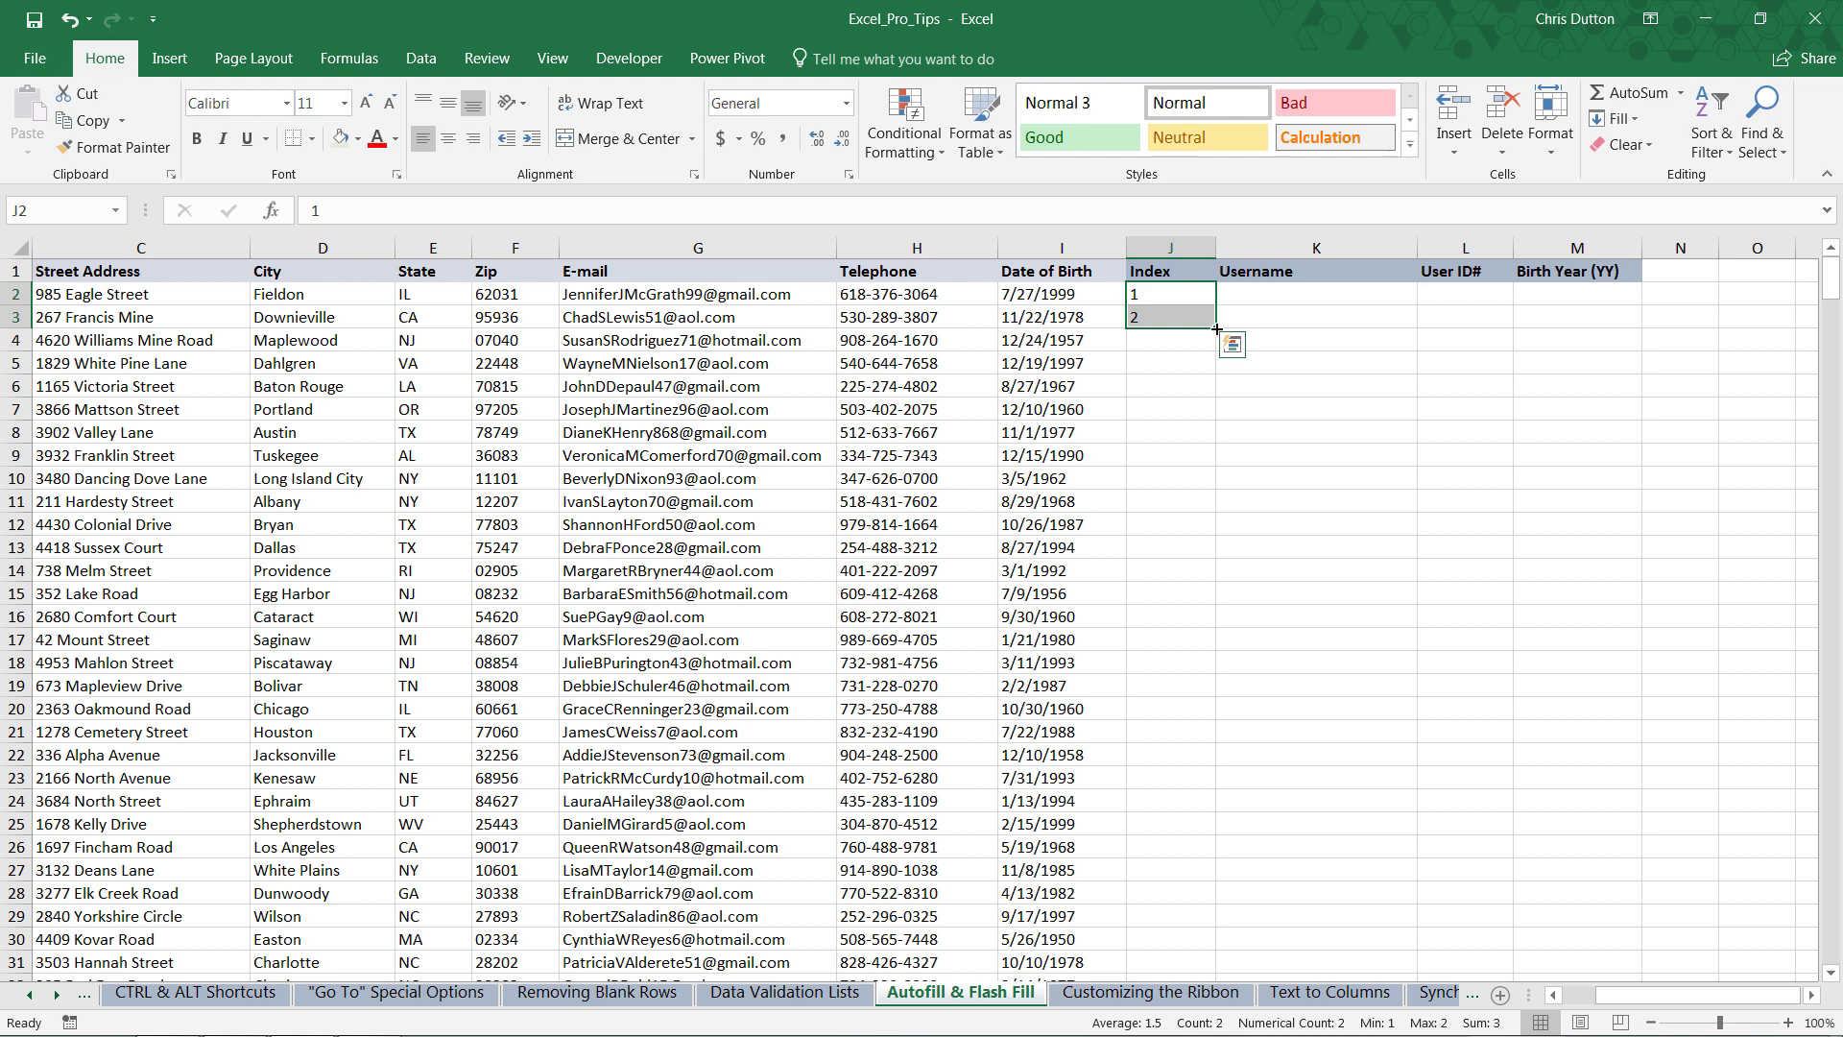
{"action": "double_click", "coordinate": [1217, 329]}
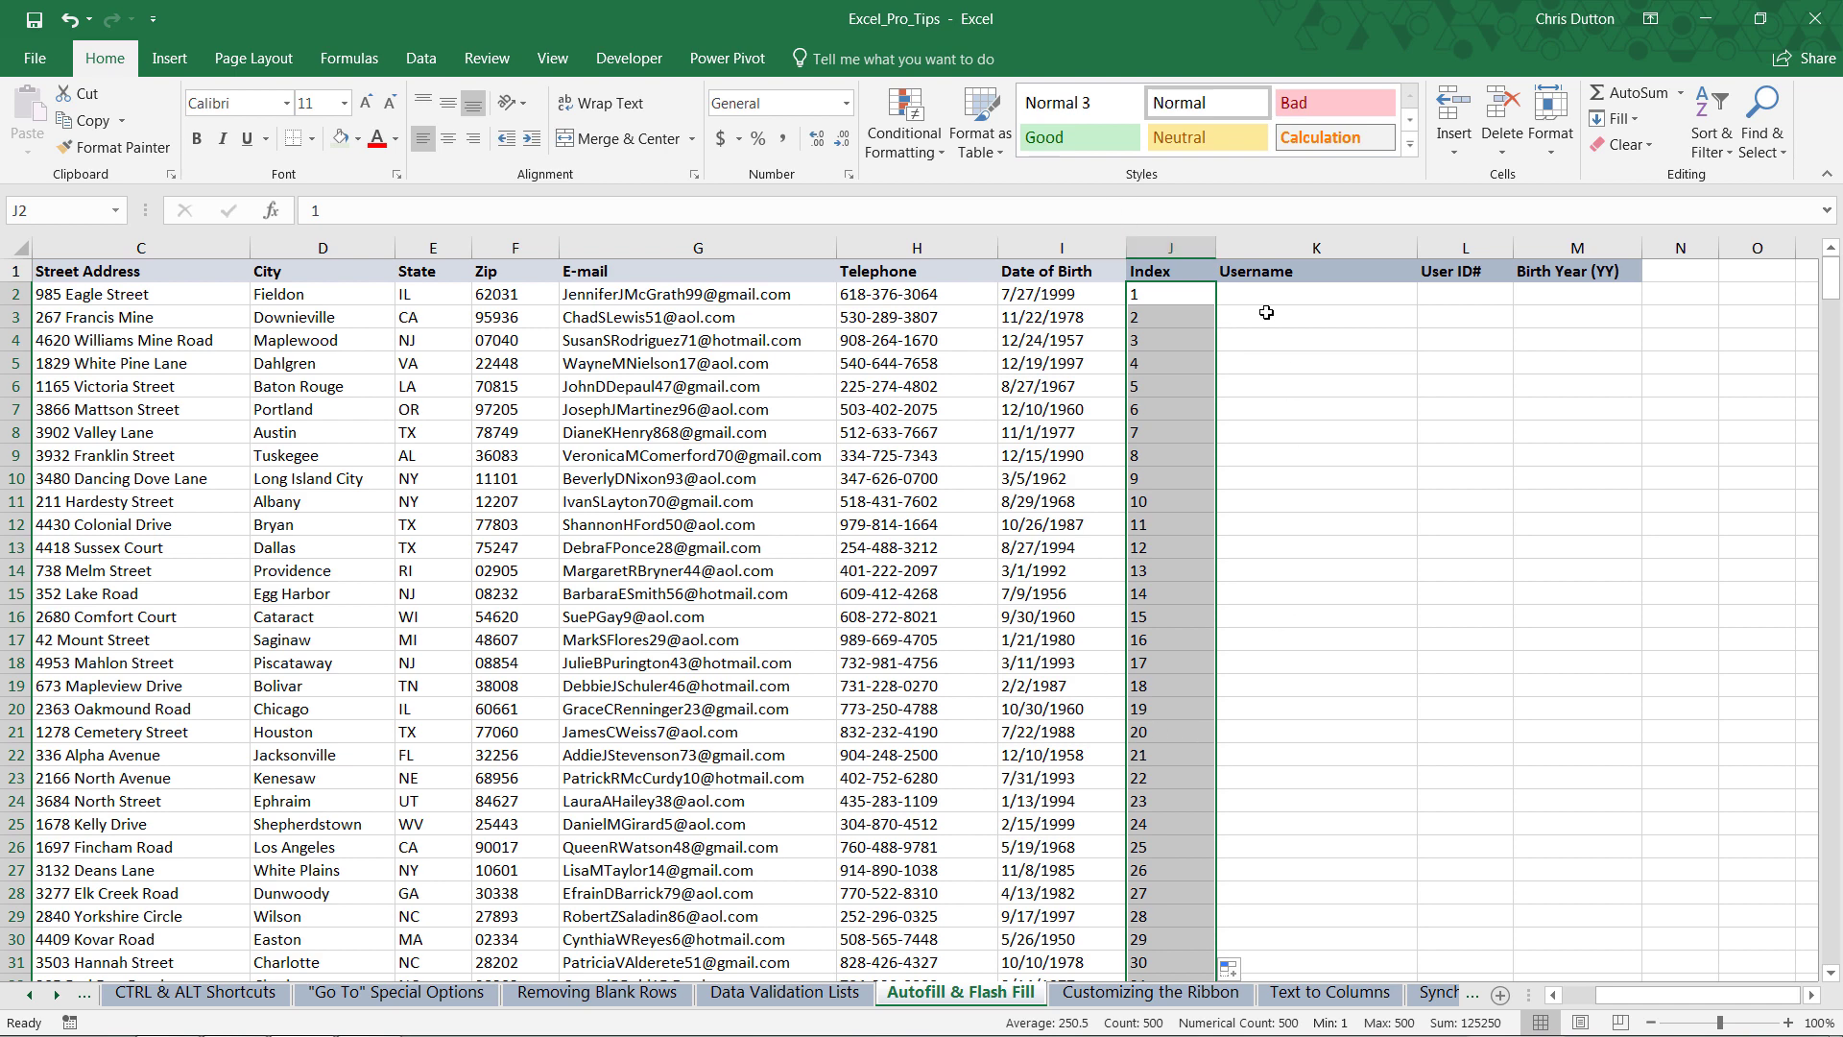
{"action": "left_click", "coordinate": [1174, 298]}
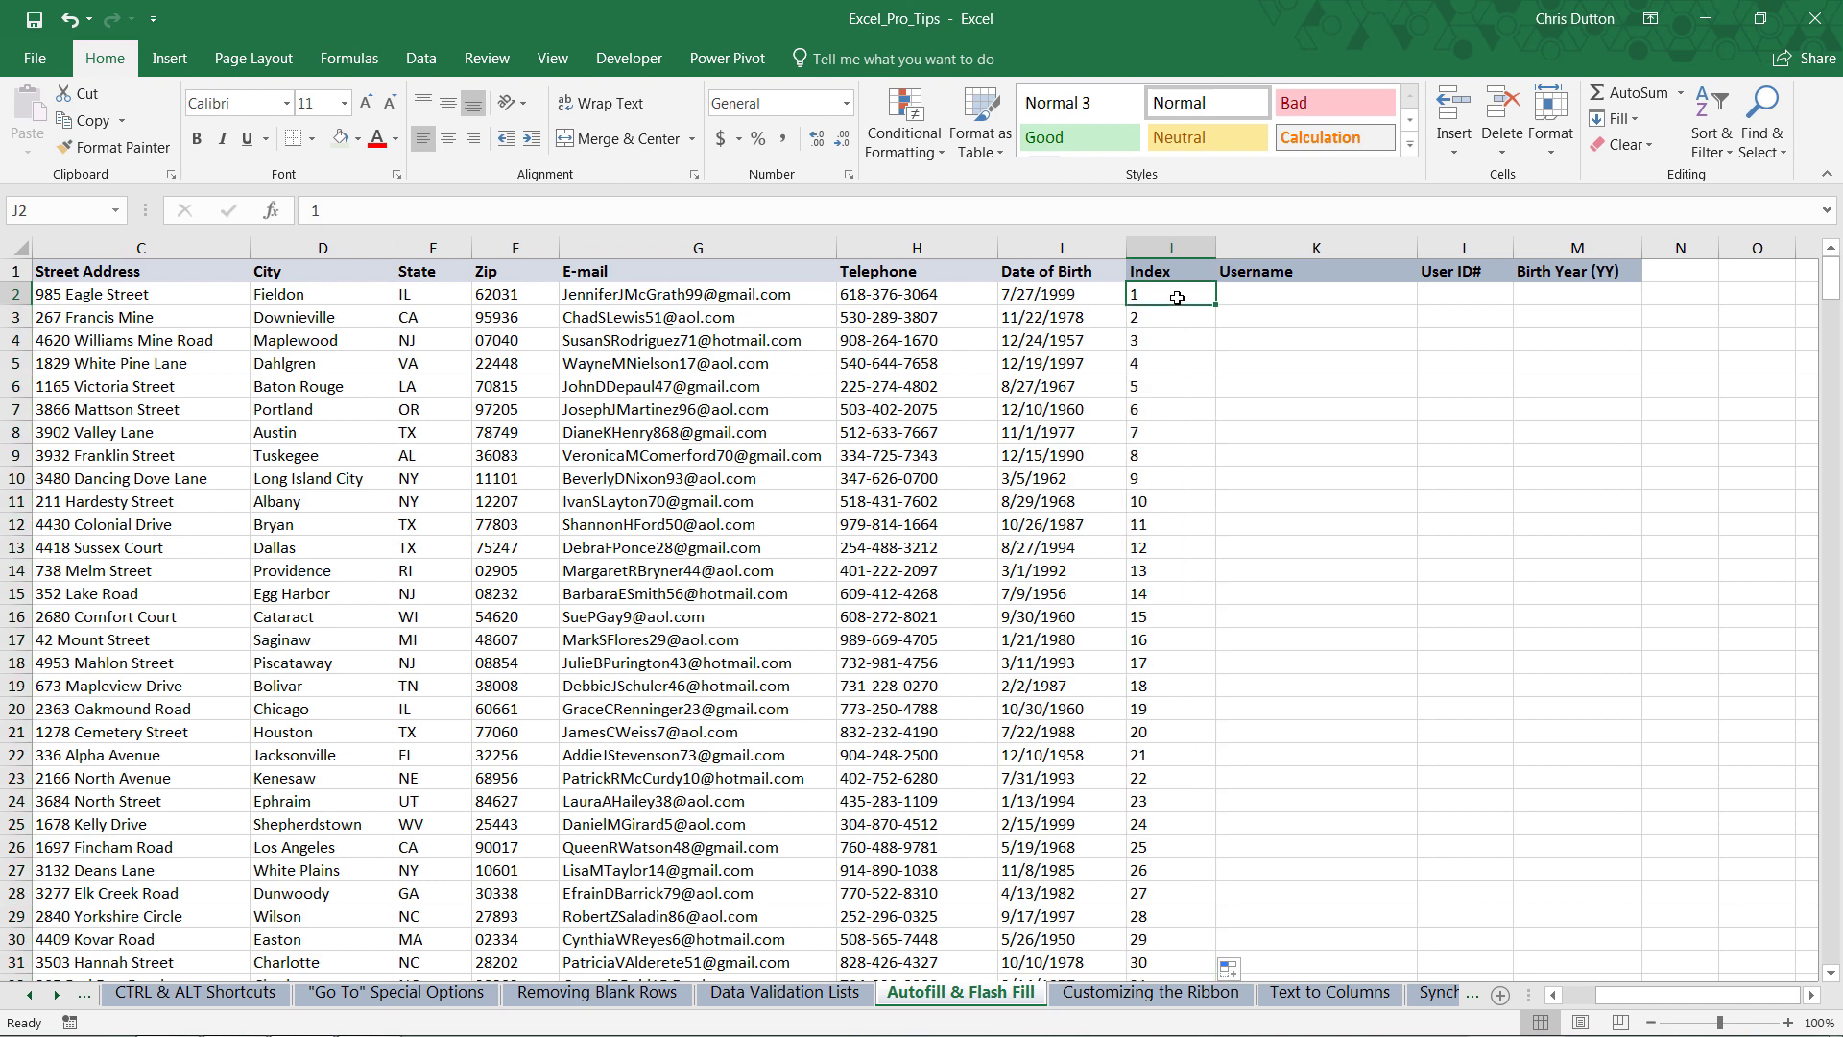
{"action": "key", "text": "Right"}
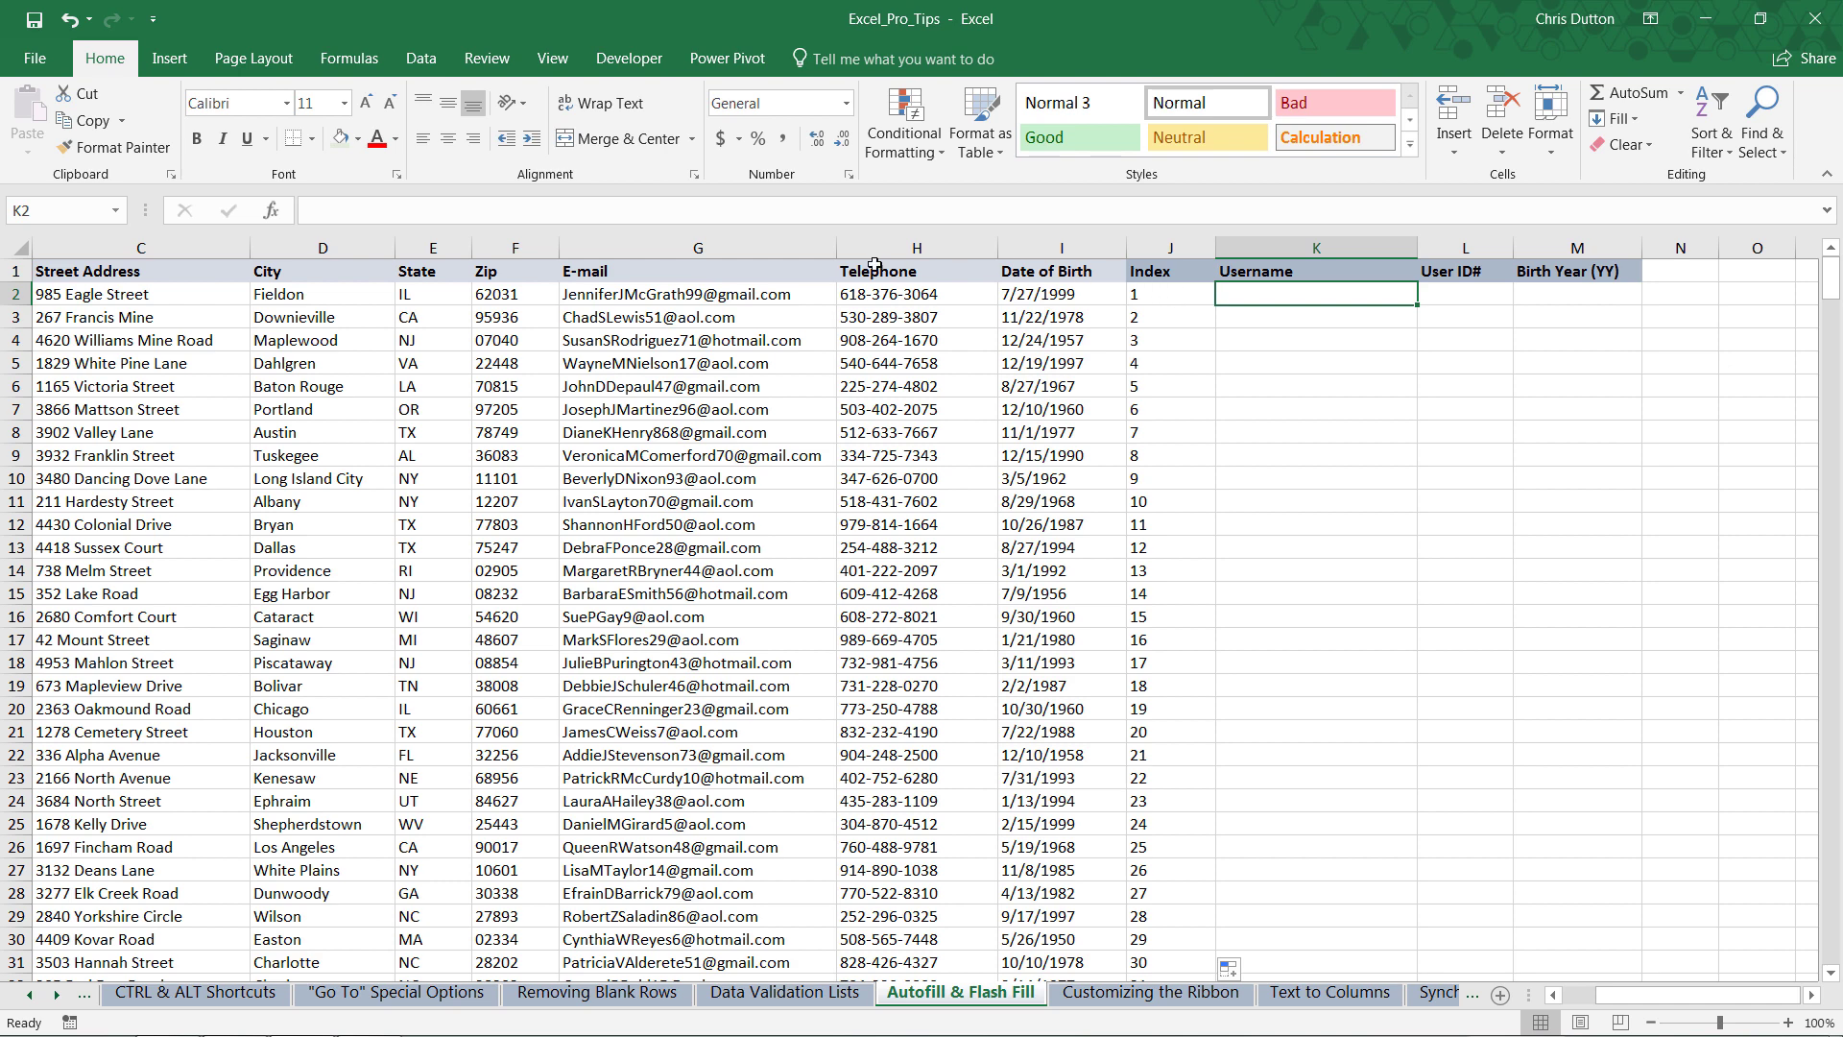
{"action": "left_click", "coordinate": [714, 299]}
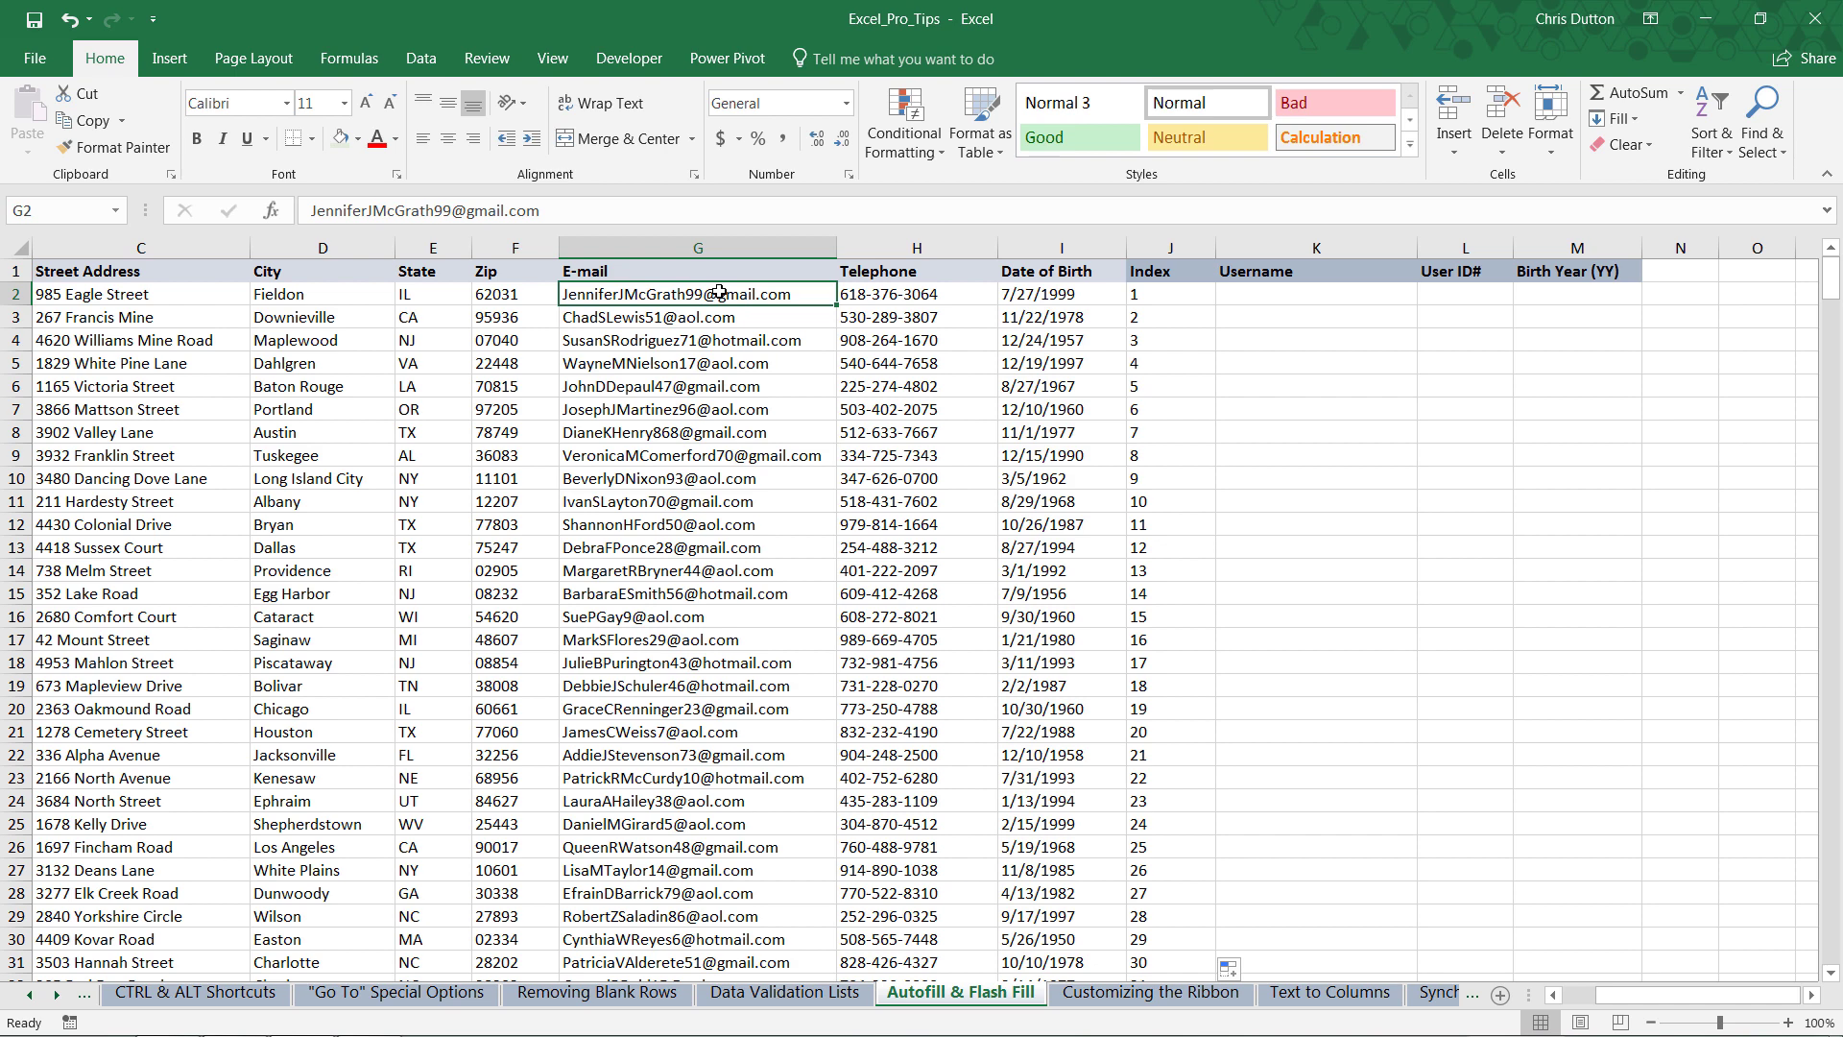
{"action": "key", "text": "ctrl+c"}
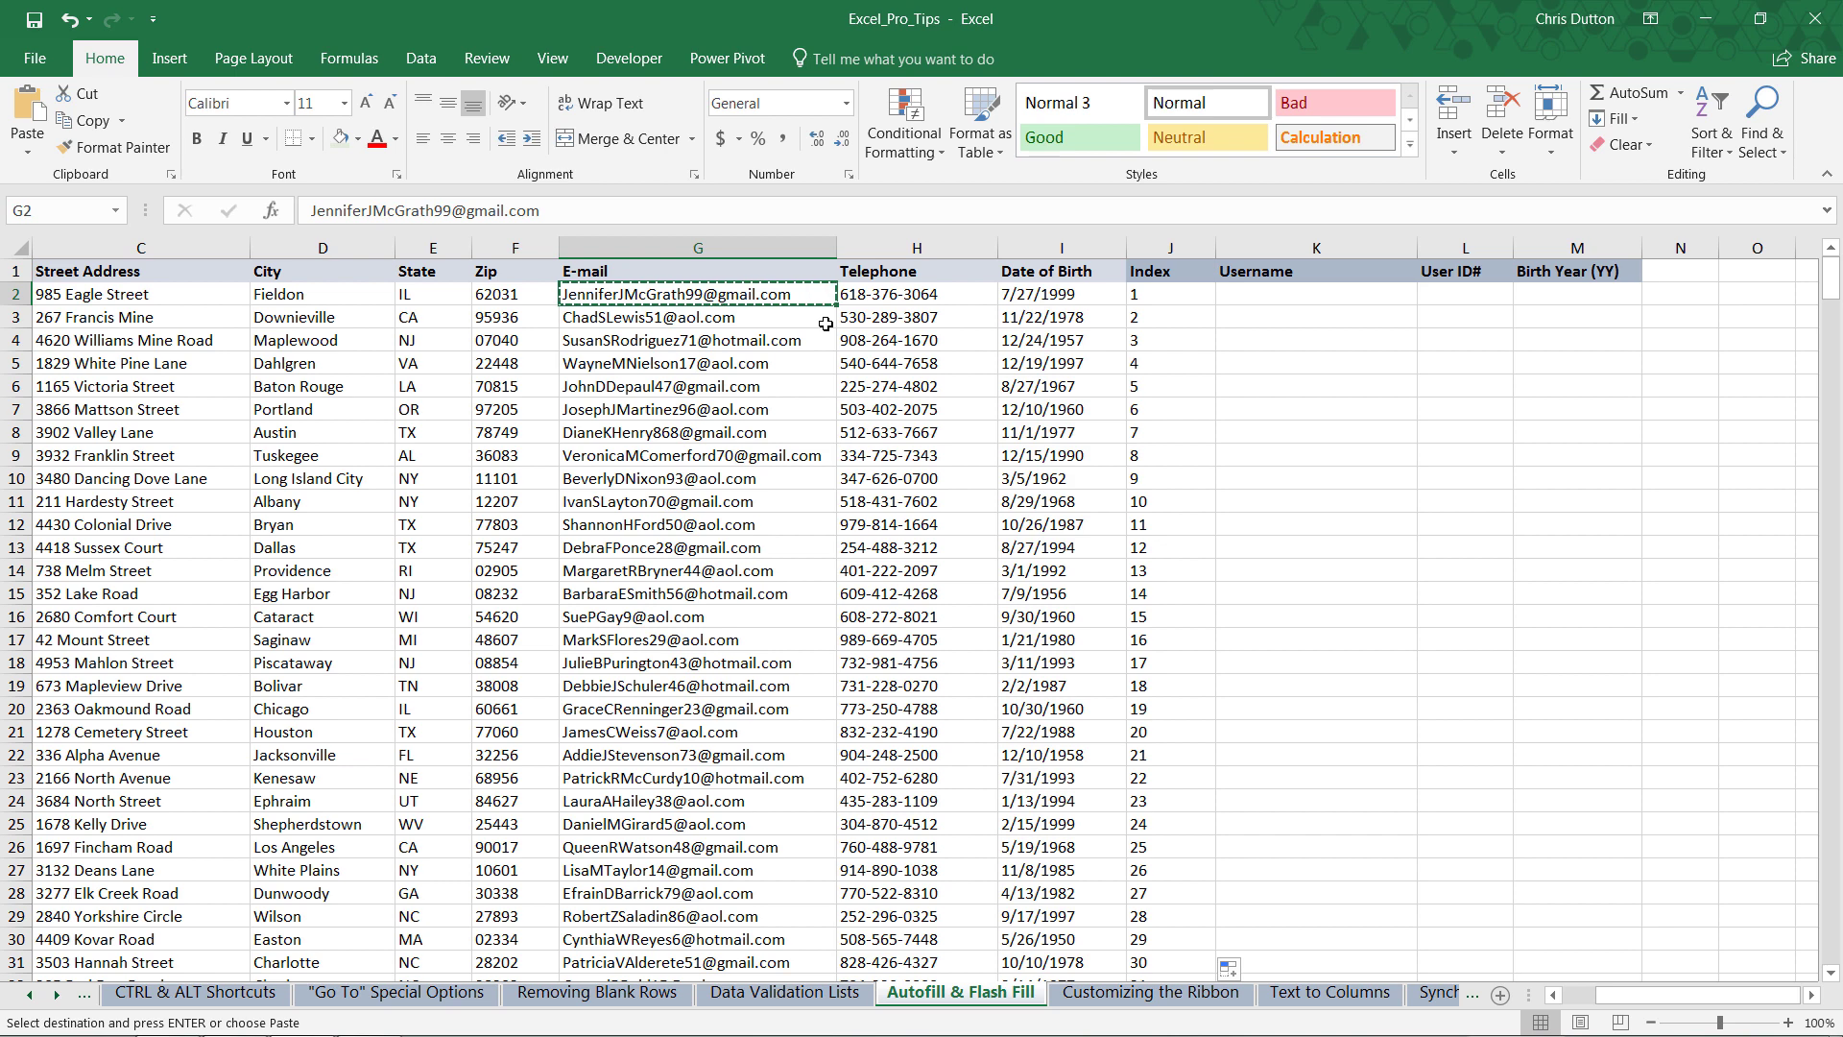
{"action": "left_click", "coordinate": [1236, 285]}
{"action": "key", "text": "Return"}
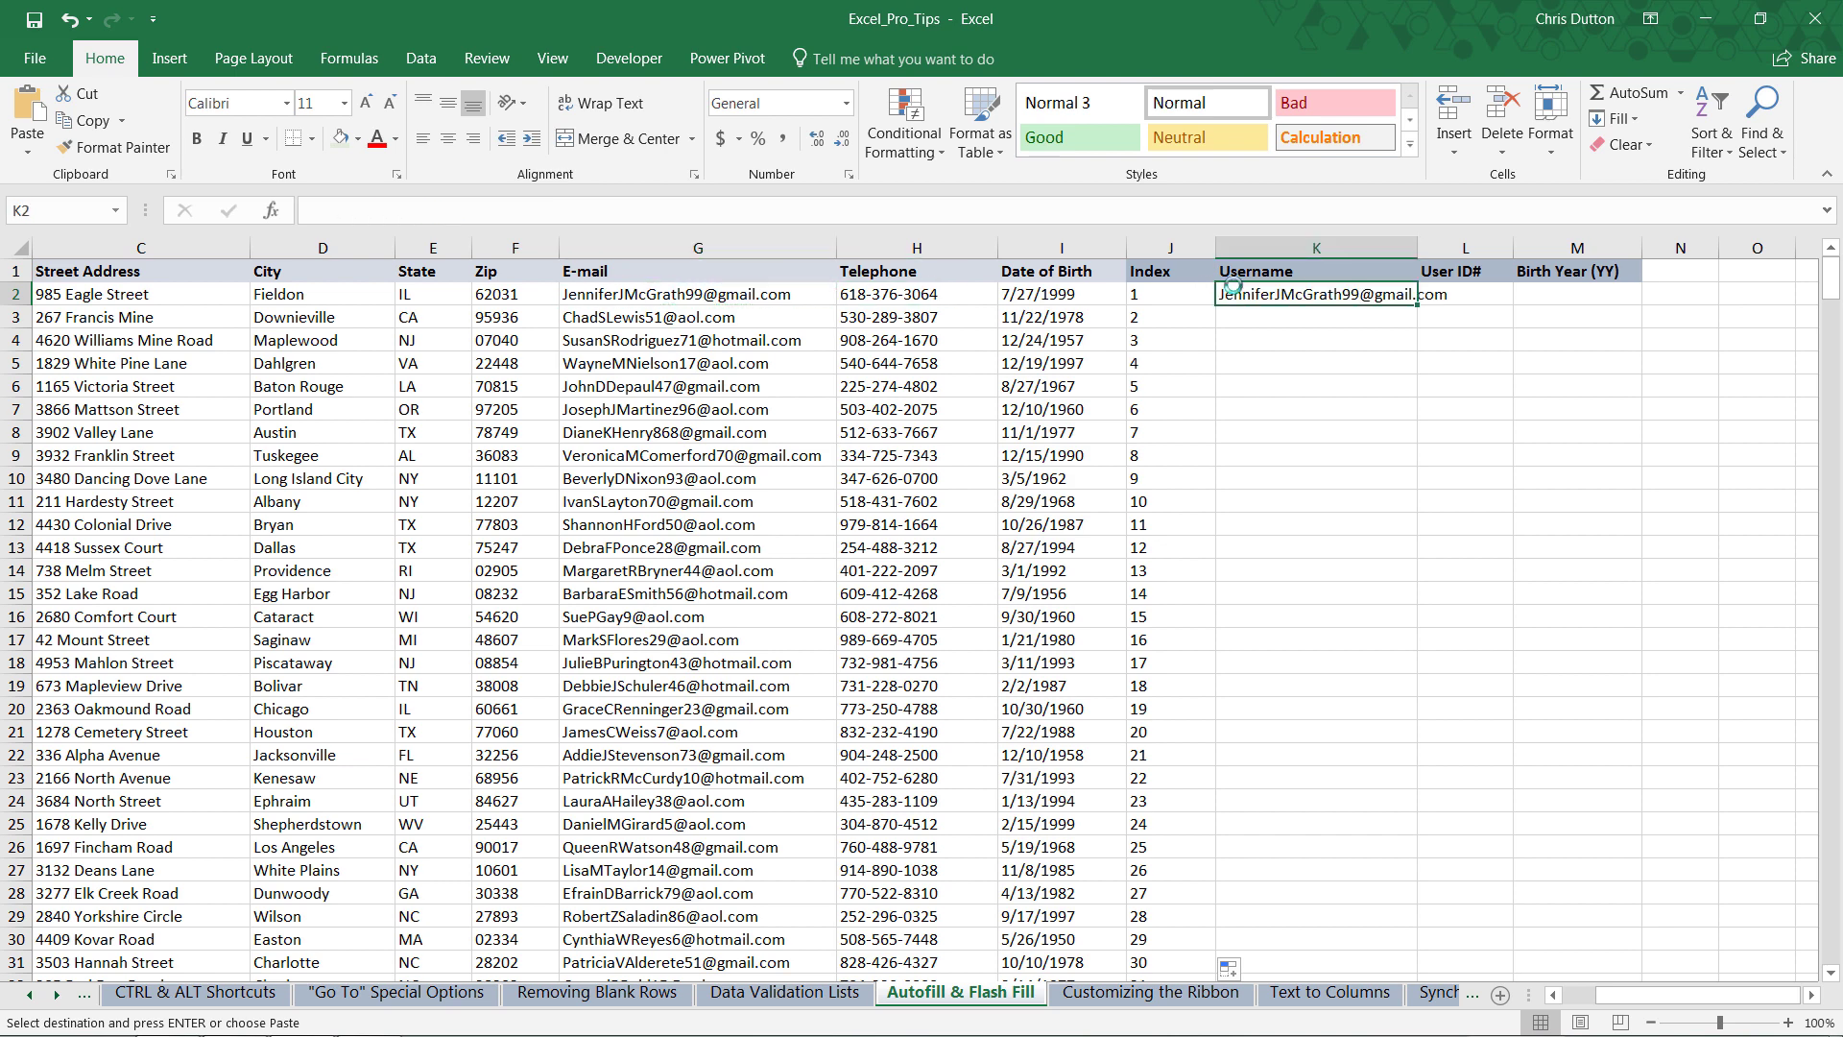
{"action": "left_click_drag", "start_coordinate": [452, 211], "coordinate": [603, 213]}
{"action": "key", "text": "BackSpace"}
{"action": "key", "text": "Return"}
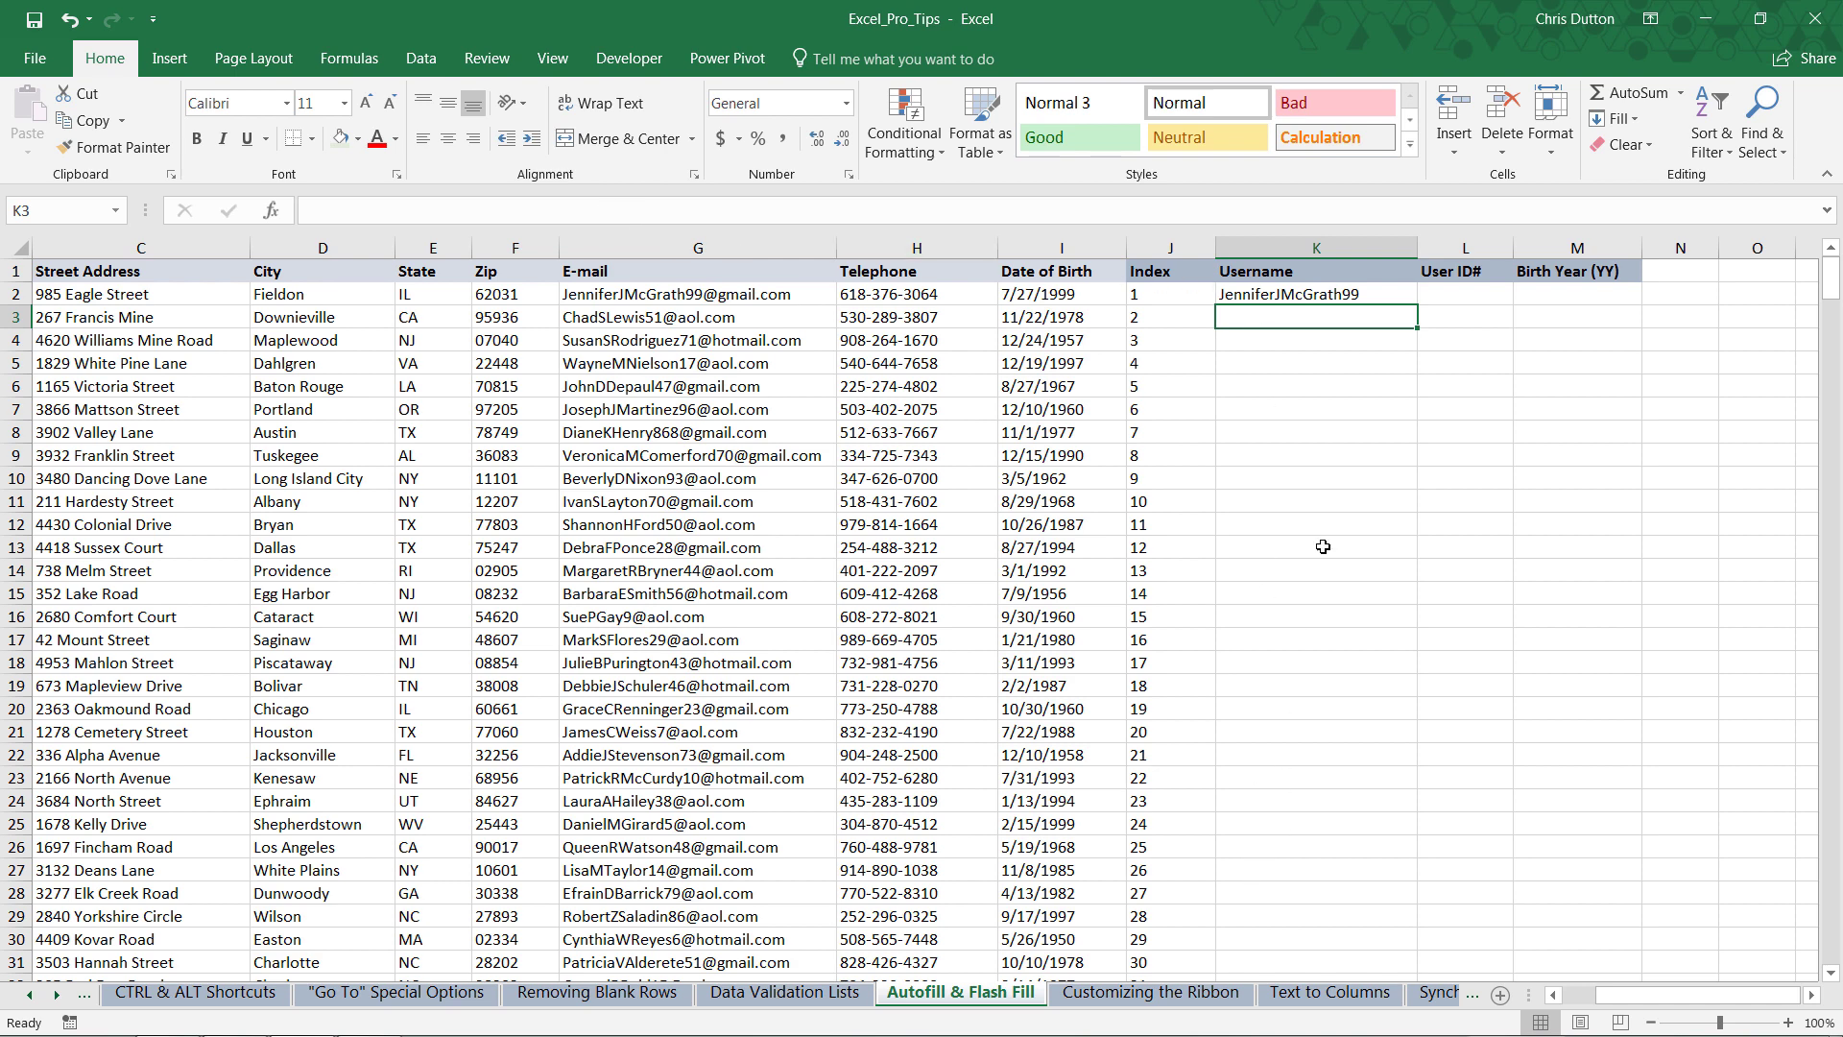
Flash Fill the Username column down all rows from the K2 sample.
{"action": "left_click", "coordinate": [1307, 295]}
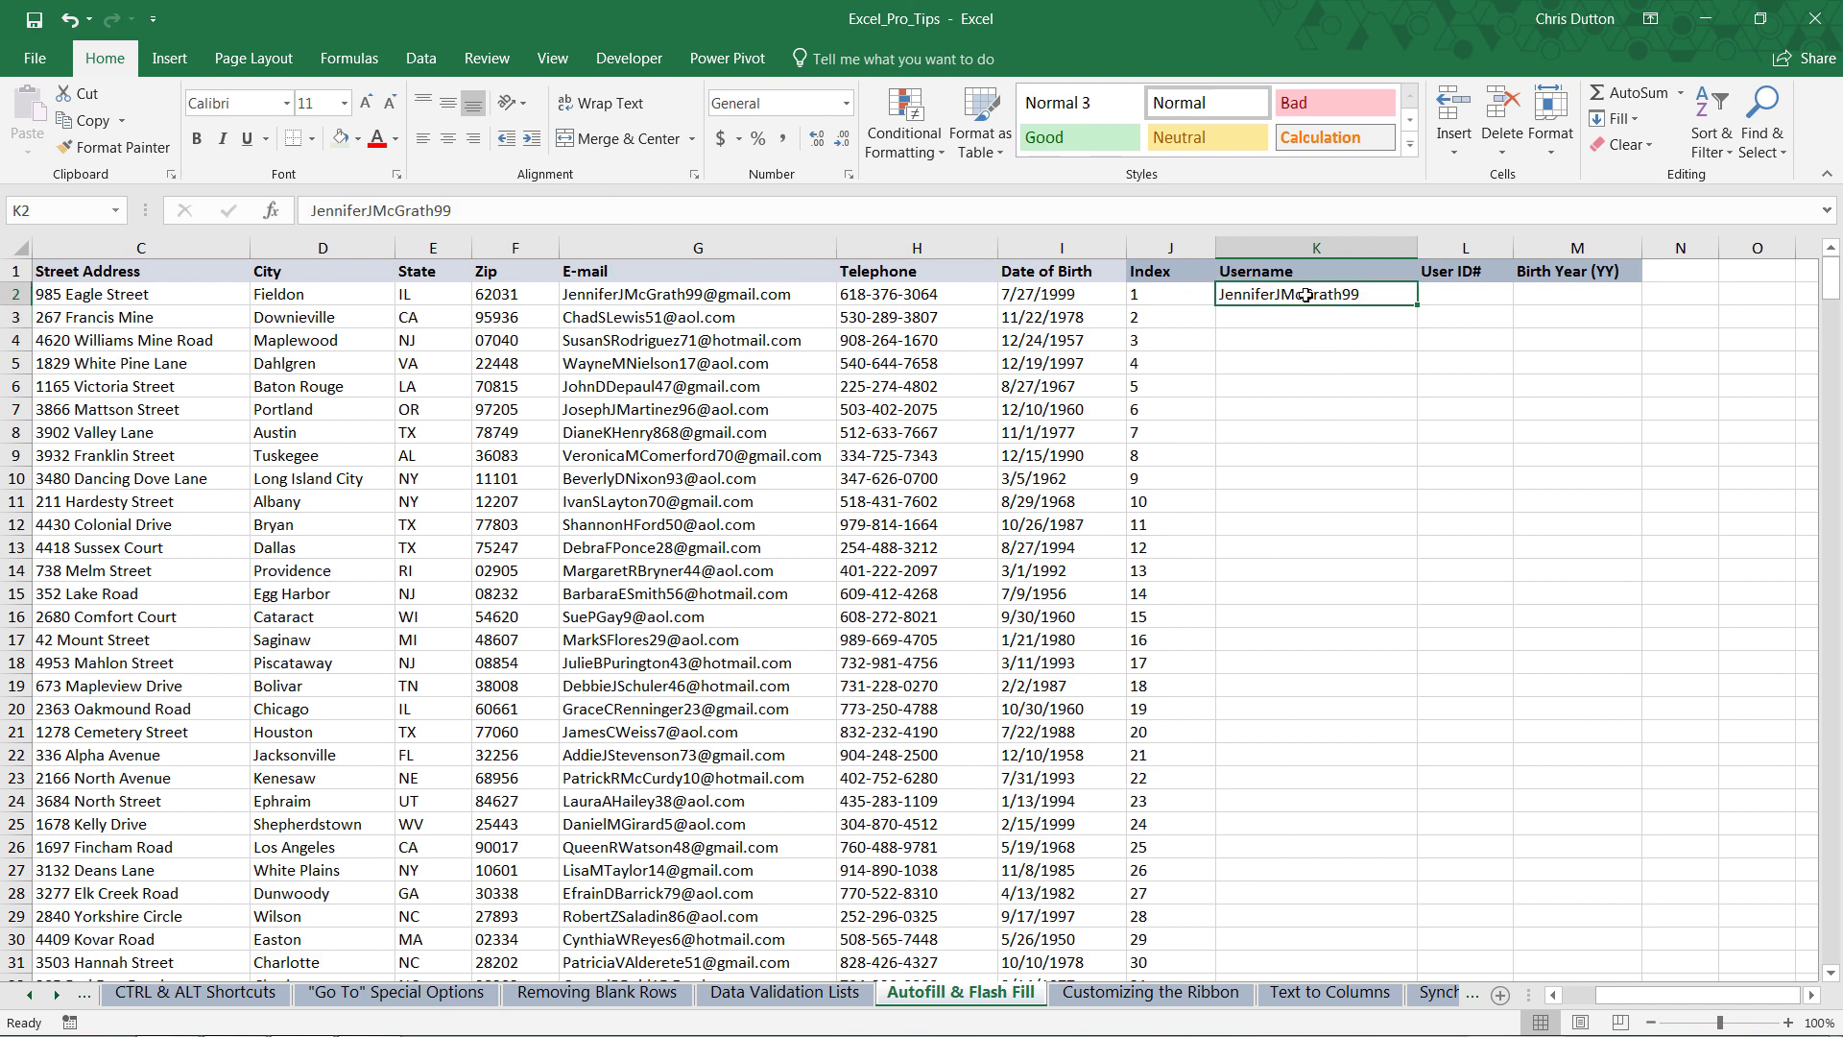
{"action": "double_click", "coordinate": [1418, 304]}
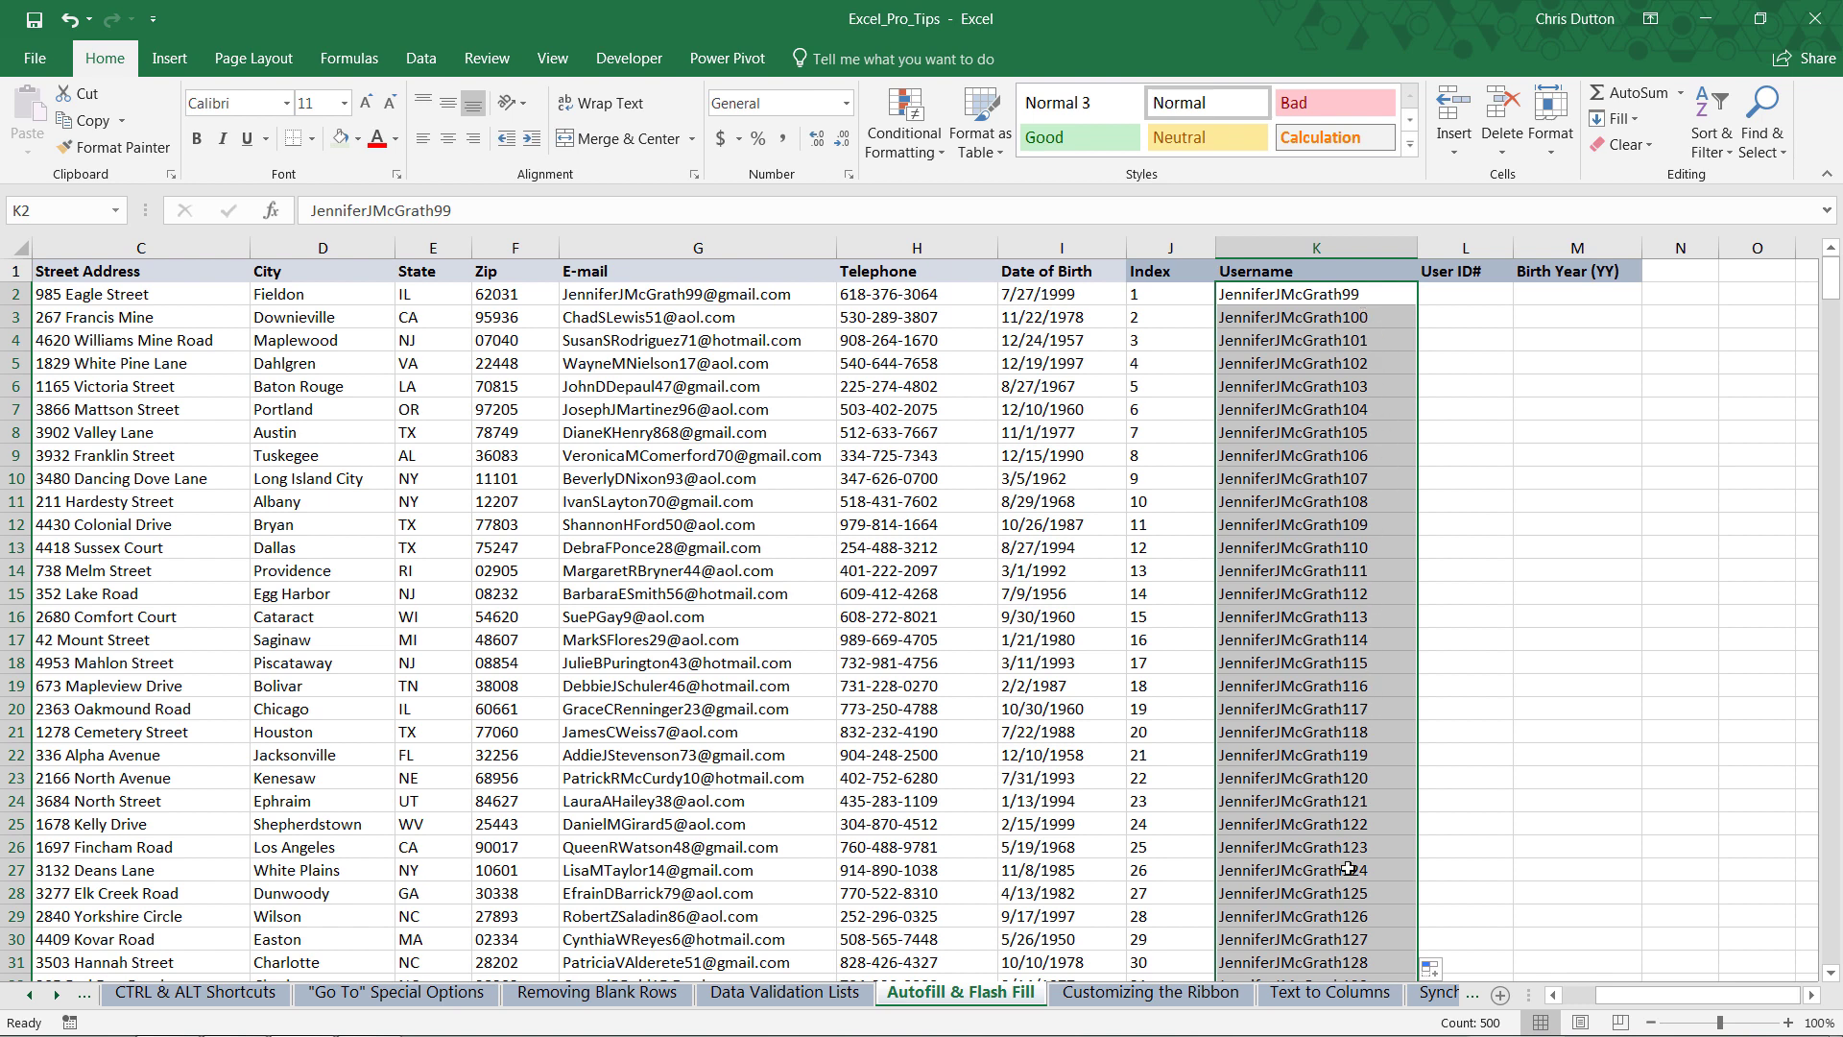
{"action": "left_click", "coordinate": [1434, 970]}
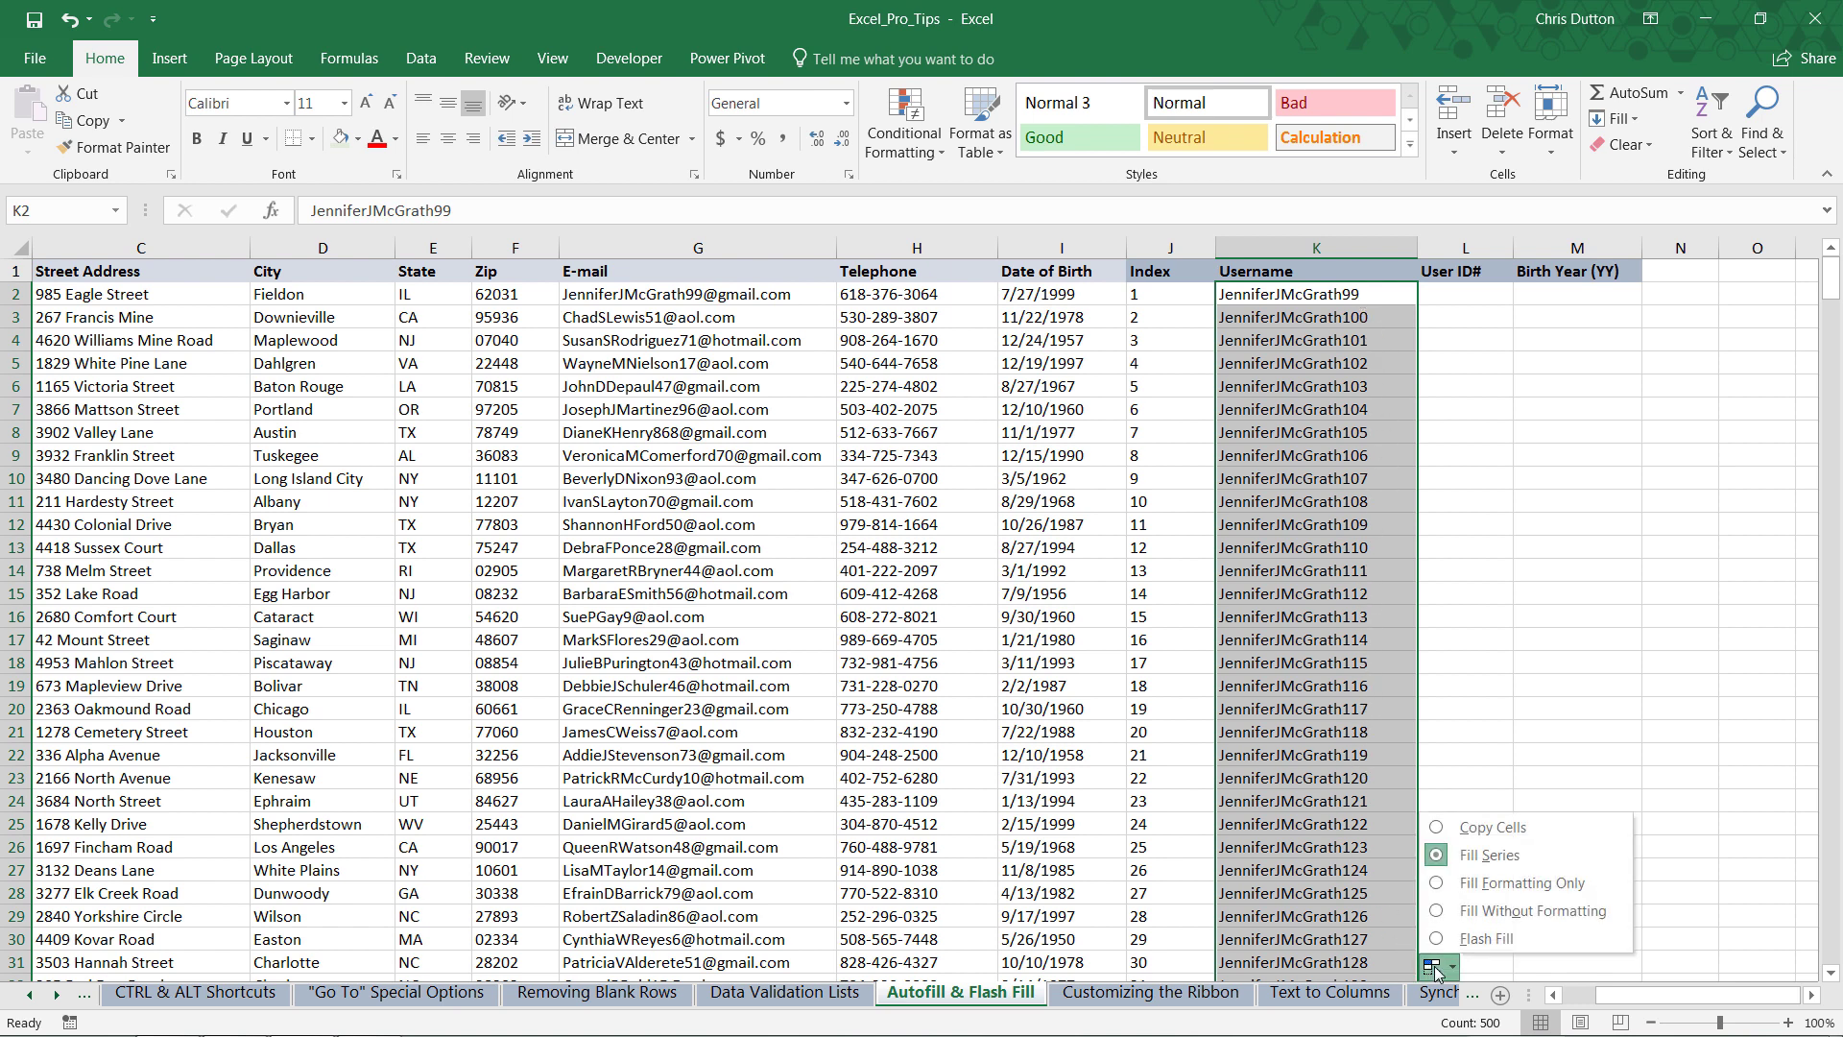
{"action": "left_click", "coordinate": [1508, 945]}
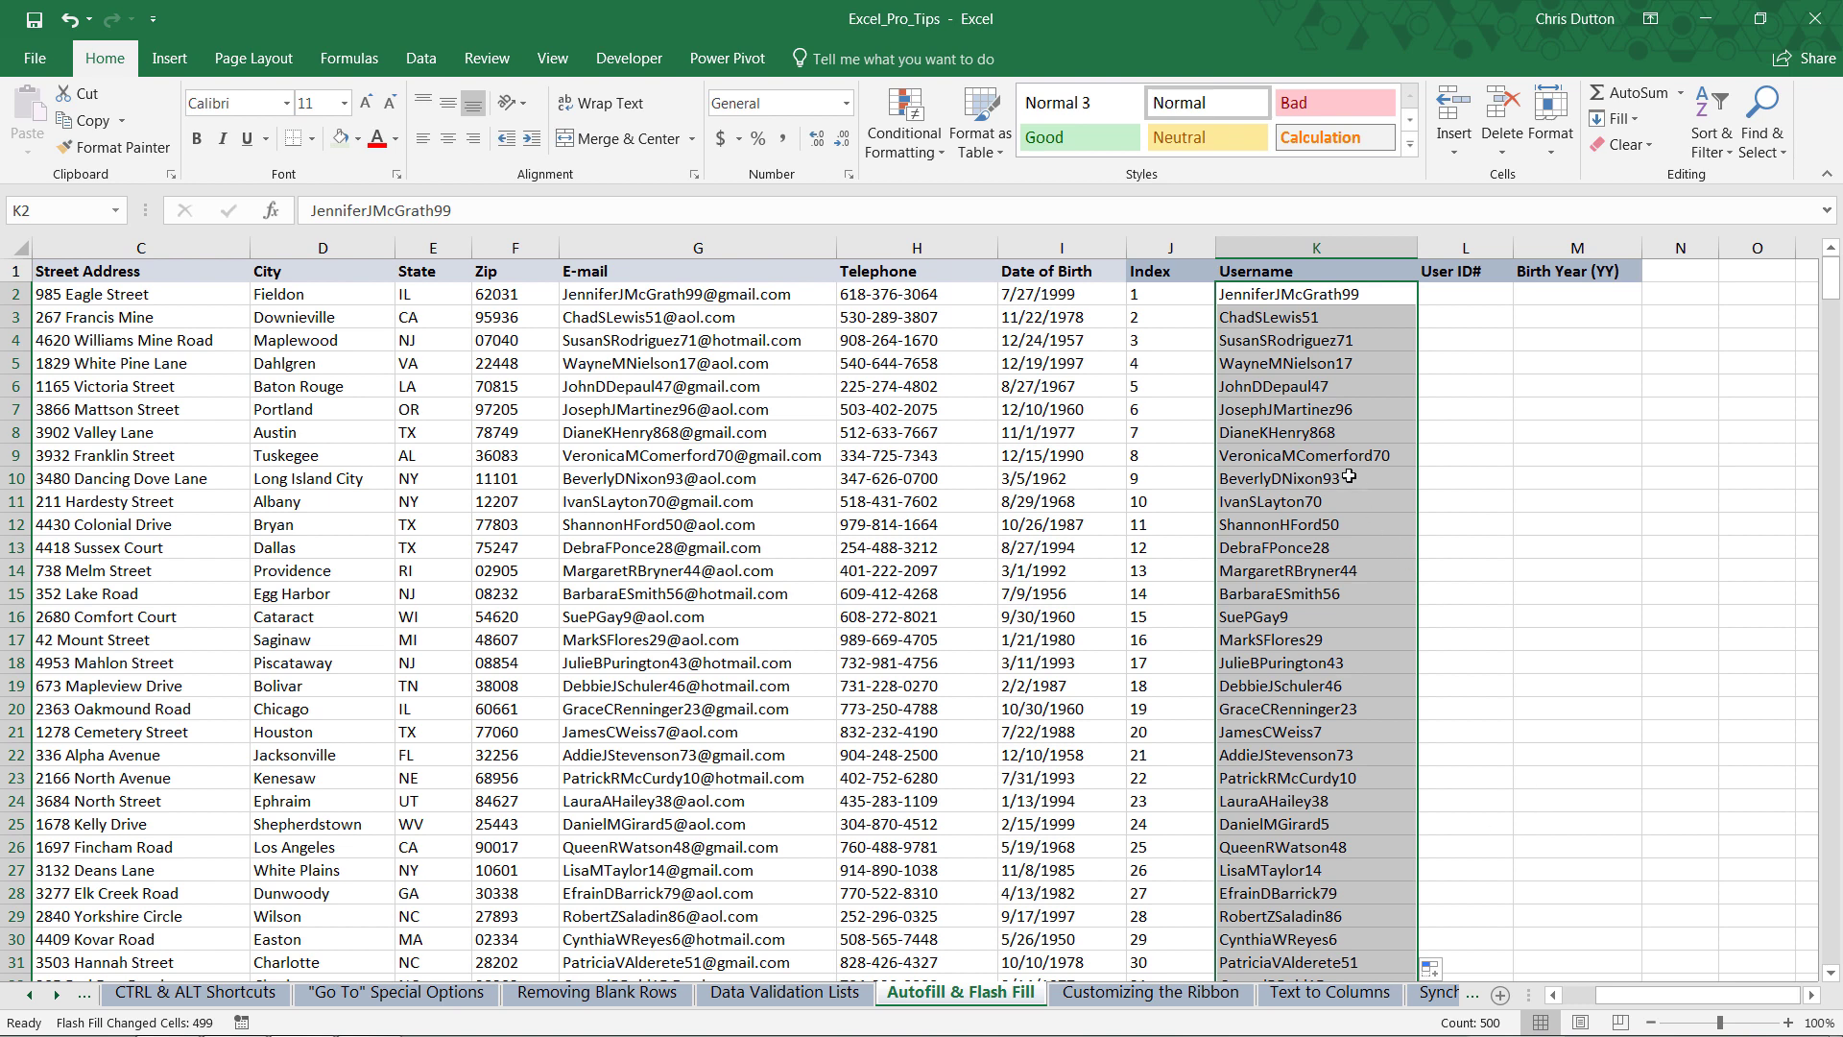
Spot-check the flash-filled usernames against their e-mail addresses, then return to the top.
{"action": "left_click", "coordinate": [1244, 324]}
{"action": "left_click", "coordinate": [1253, 415]}
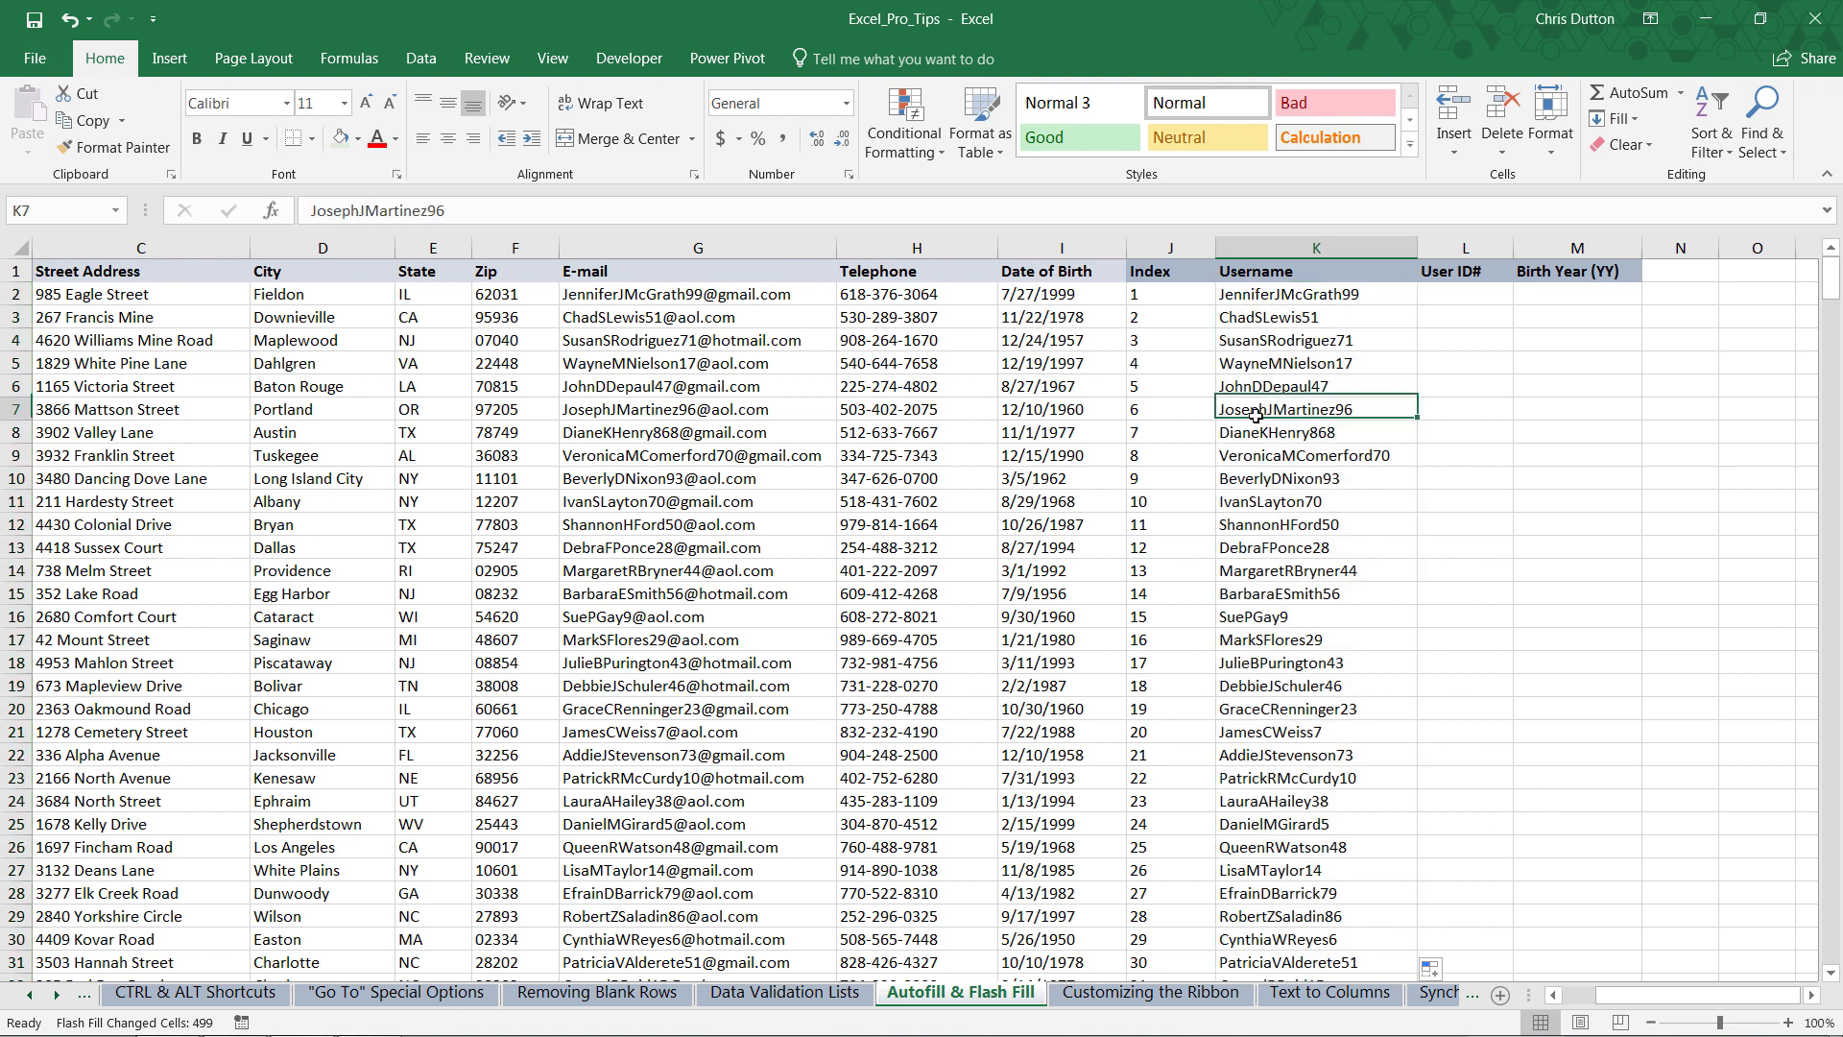
{"action": "left_click", "coordinate": [1256, 429]}
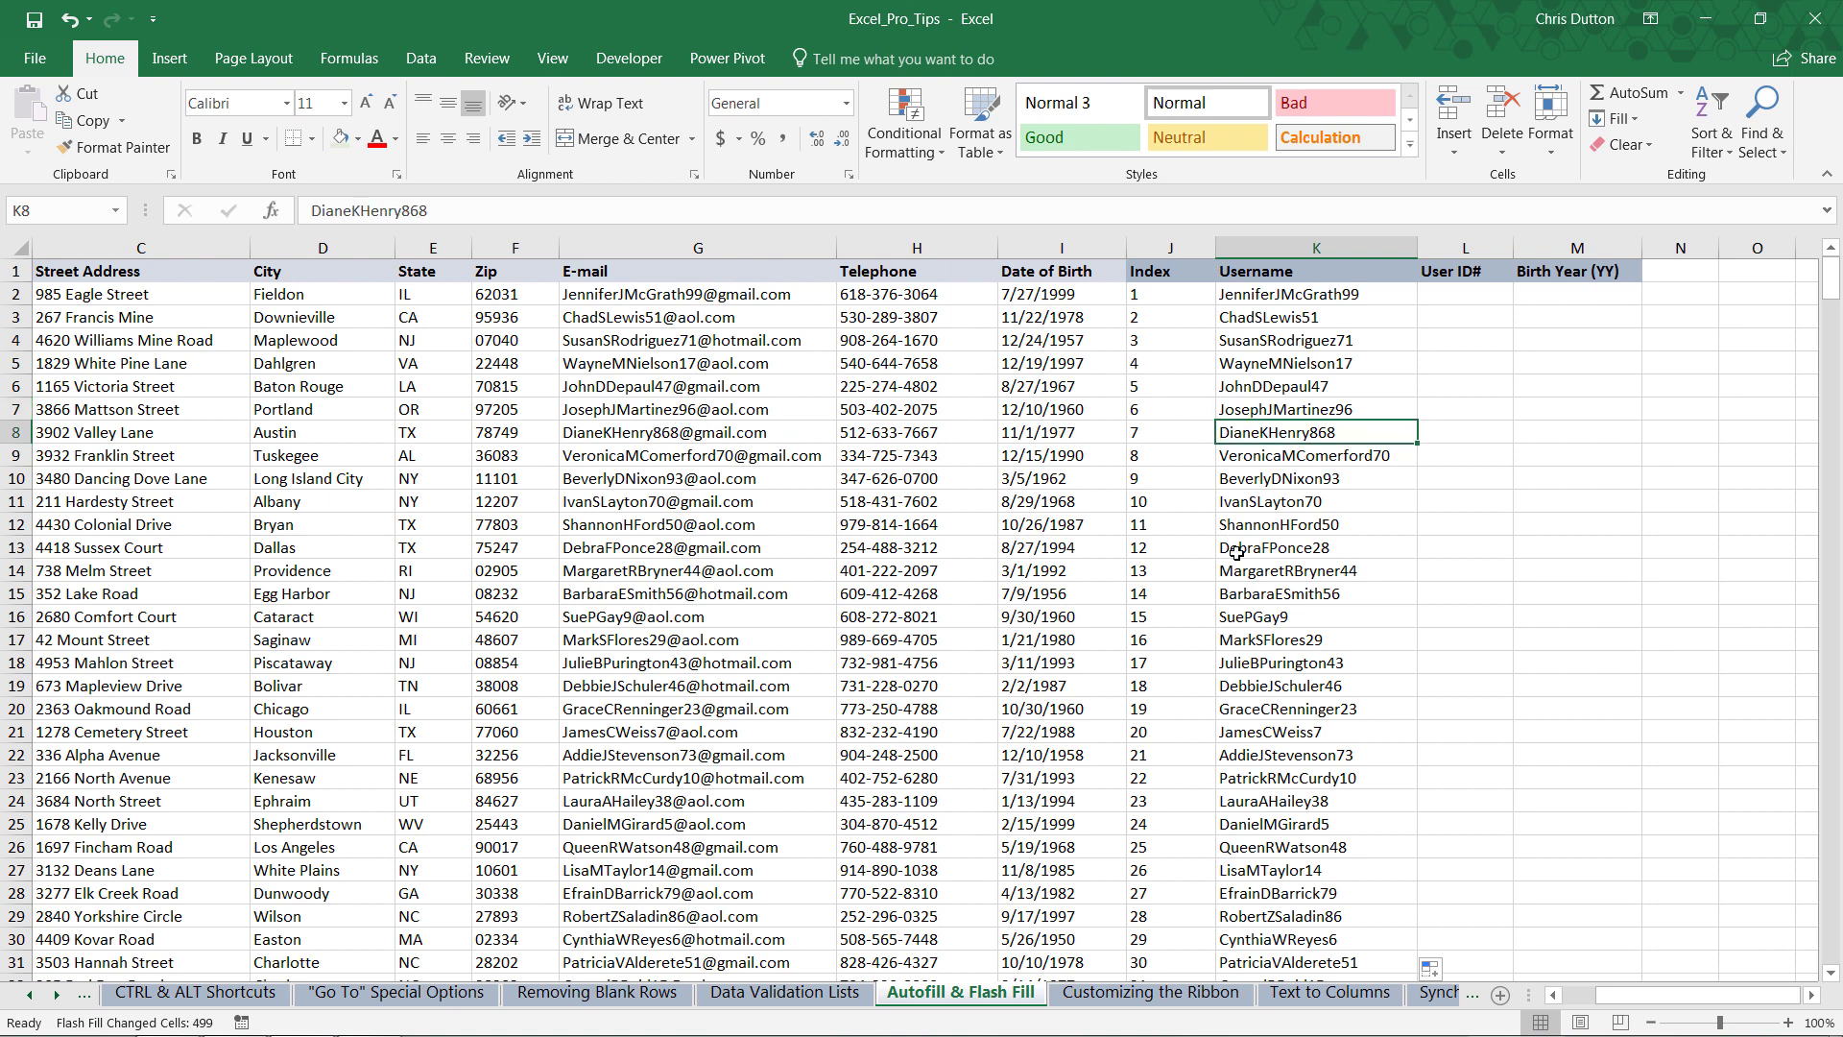
{"action": "left_click", "coordinate": [1262, 618]}
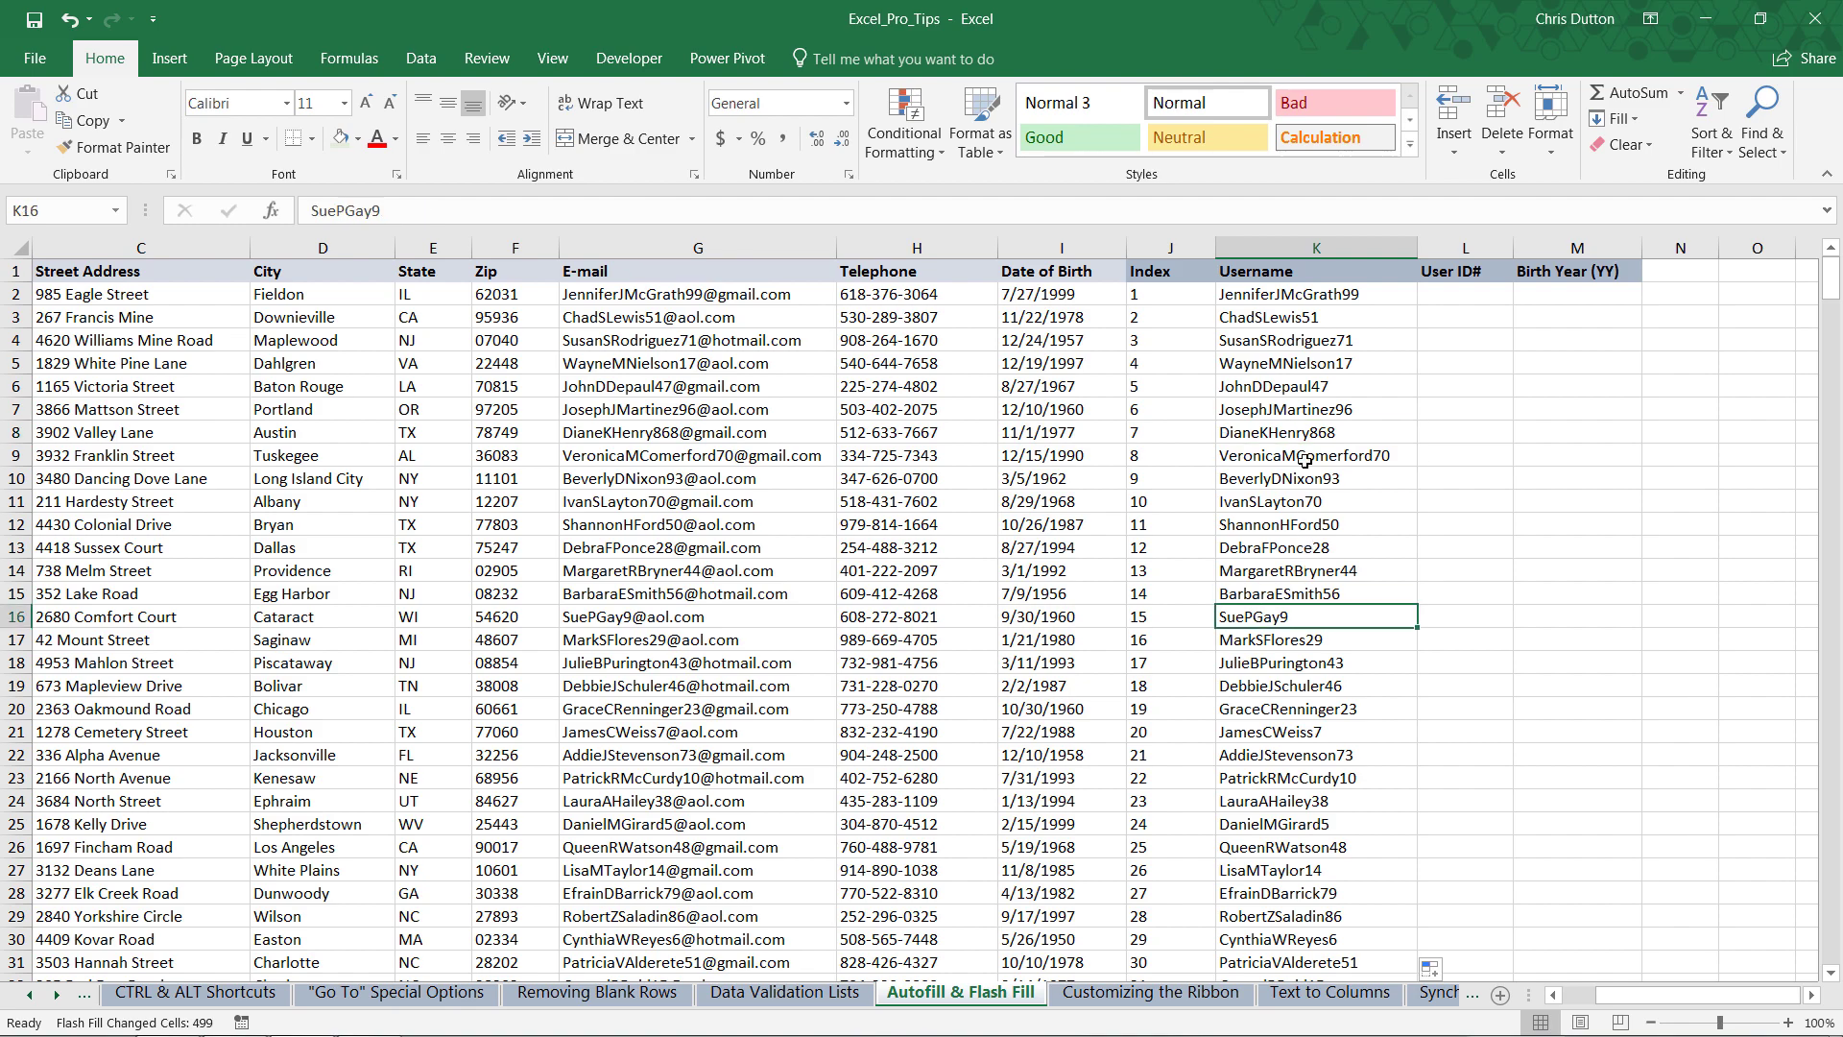
{"action": "scroll", "coordinate": [1313, 748], "scroll_direction": "down", "scroll_amount": 1}
{"action": "scroll", "coordinate": [1313, 748], "scroll_direction": "down", "scroll_amount": 17}
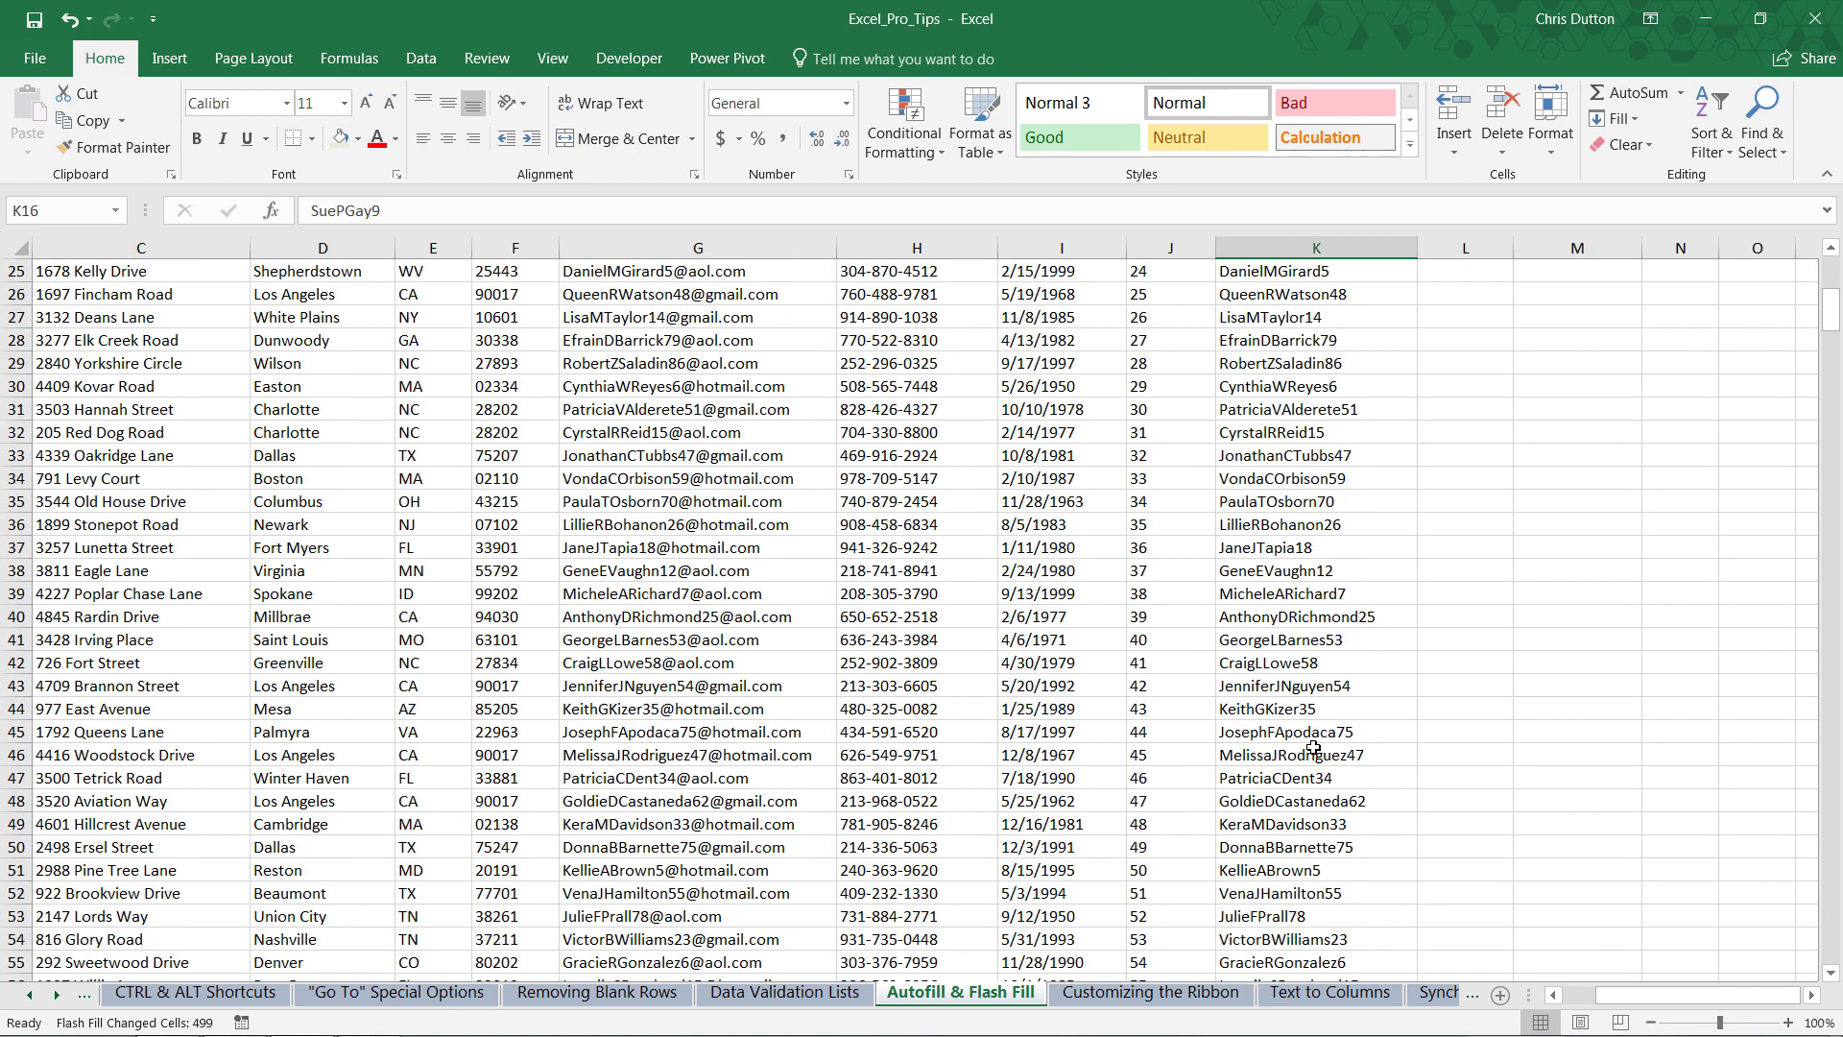
{"action": "scroll", "coordinate": [1314, 747], "scroll_direction": "down", "scroll_amount": 12}
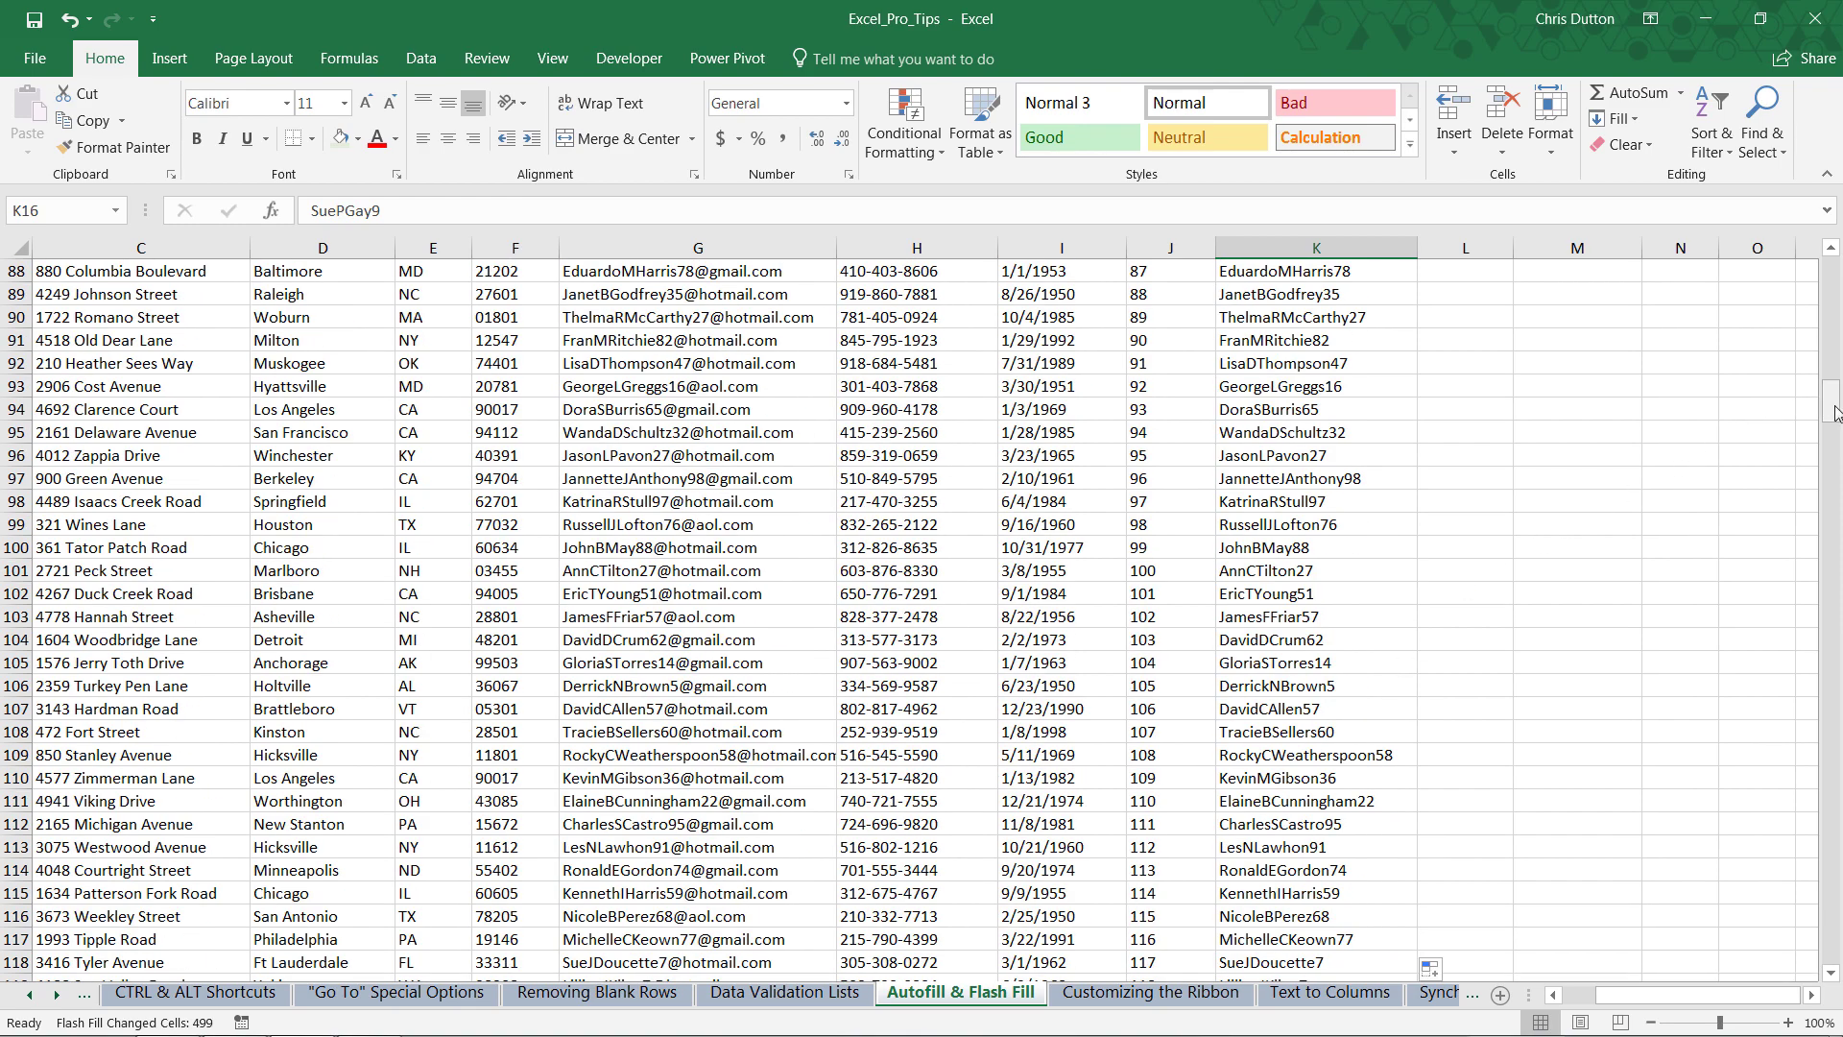
{"action": "left_click_drag", "start_coordinate": [1831, 401], "coordinate": [1830, 278]}
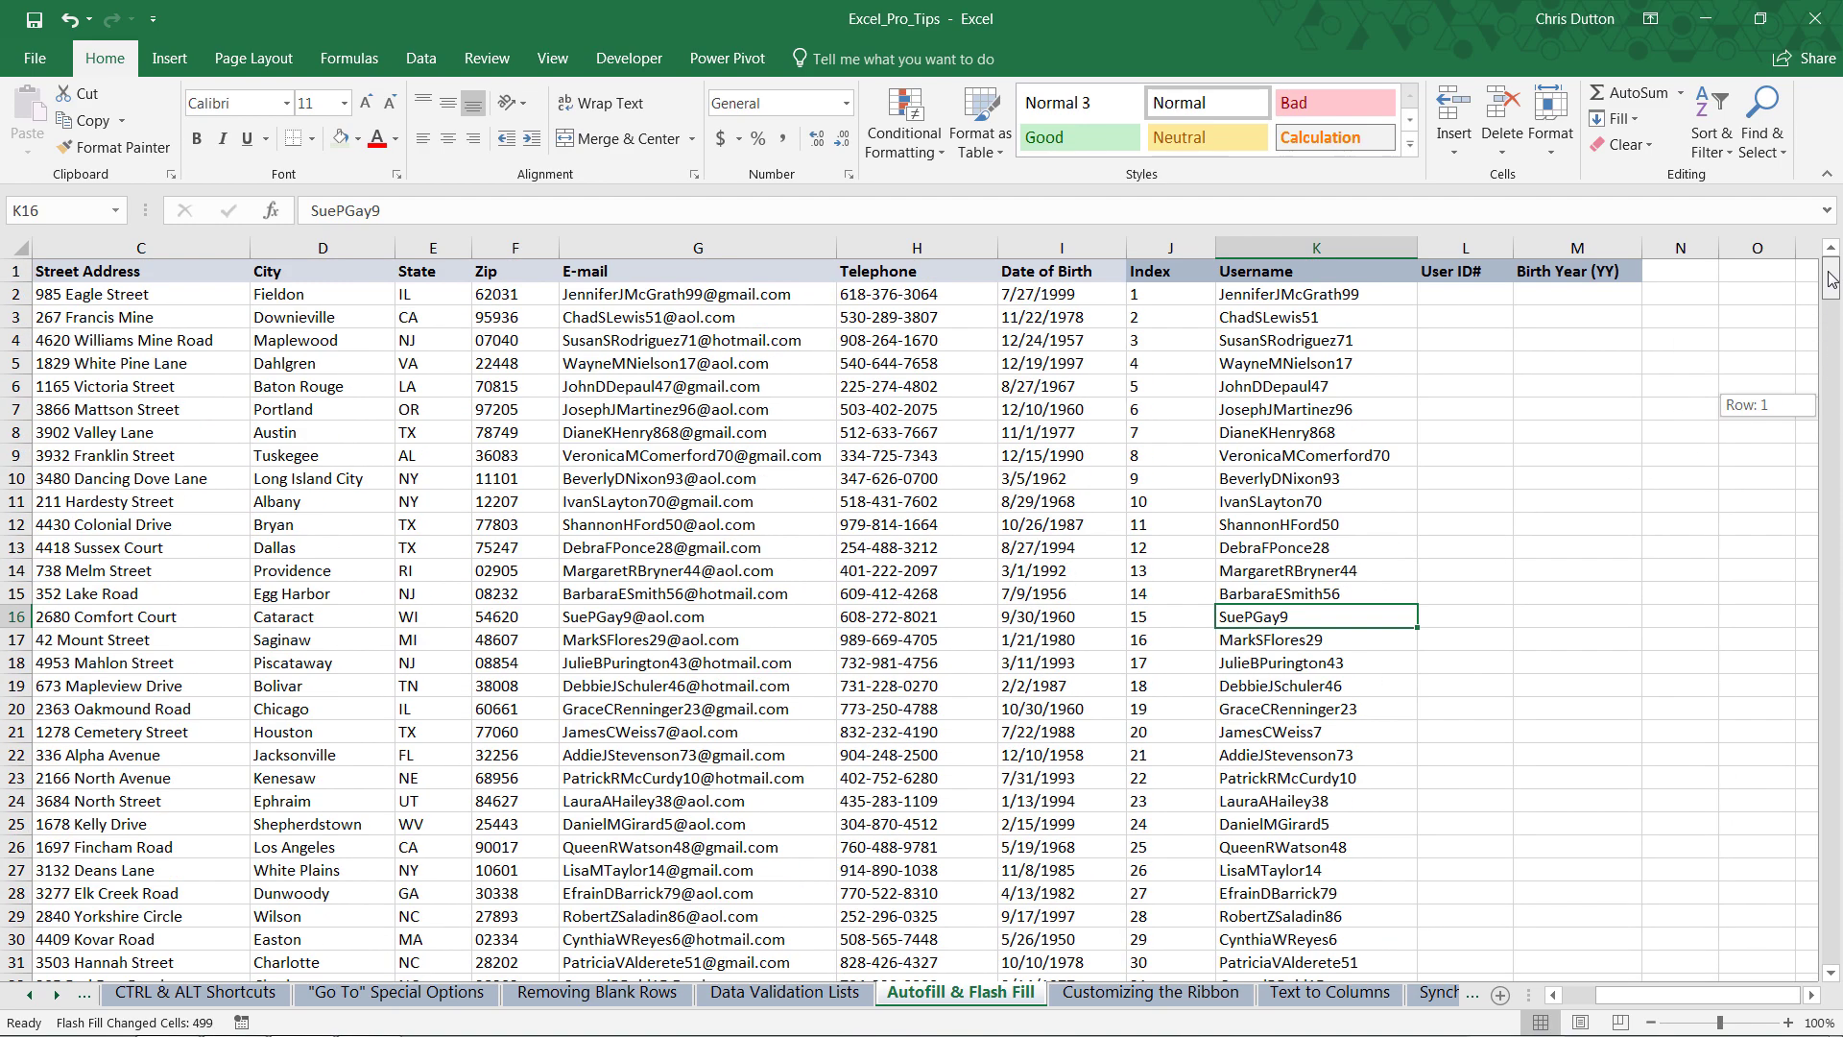
{"action": "left_click", "coordinate": [1253, 292]}
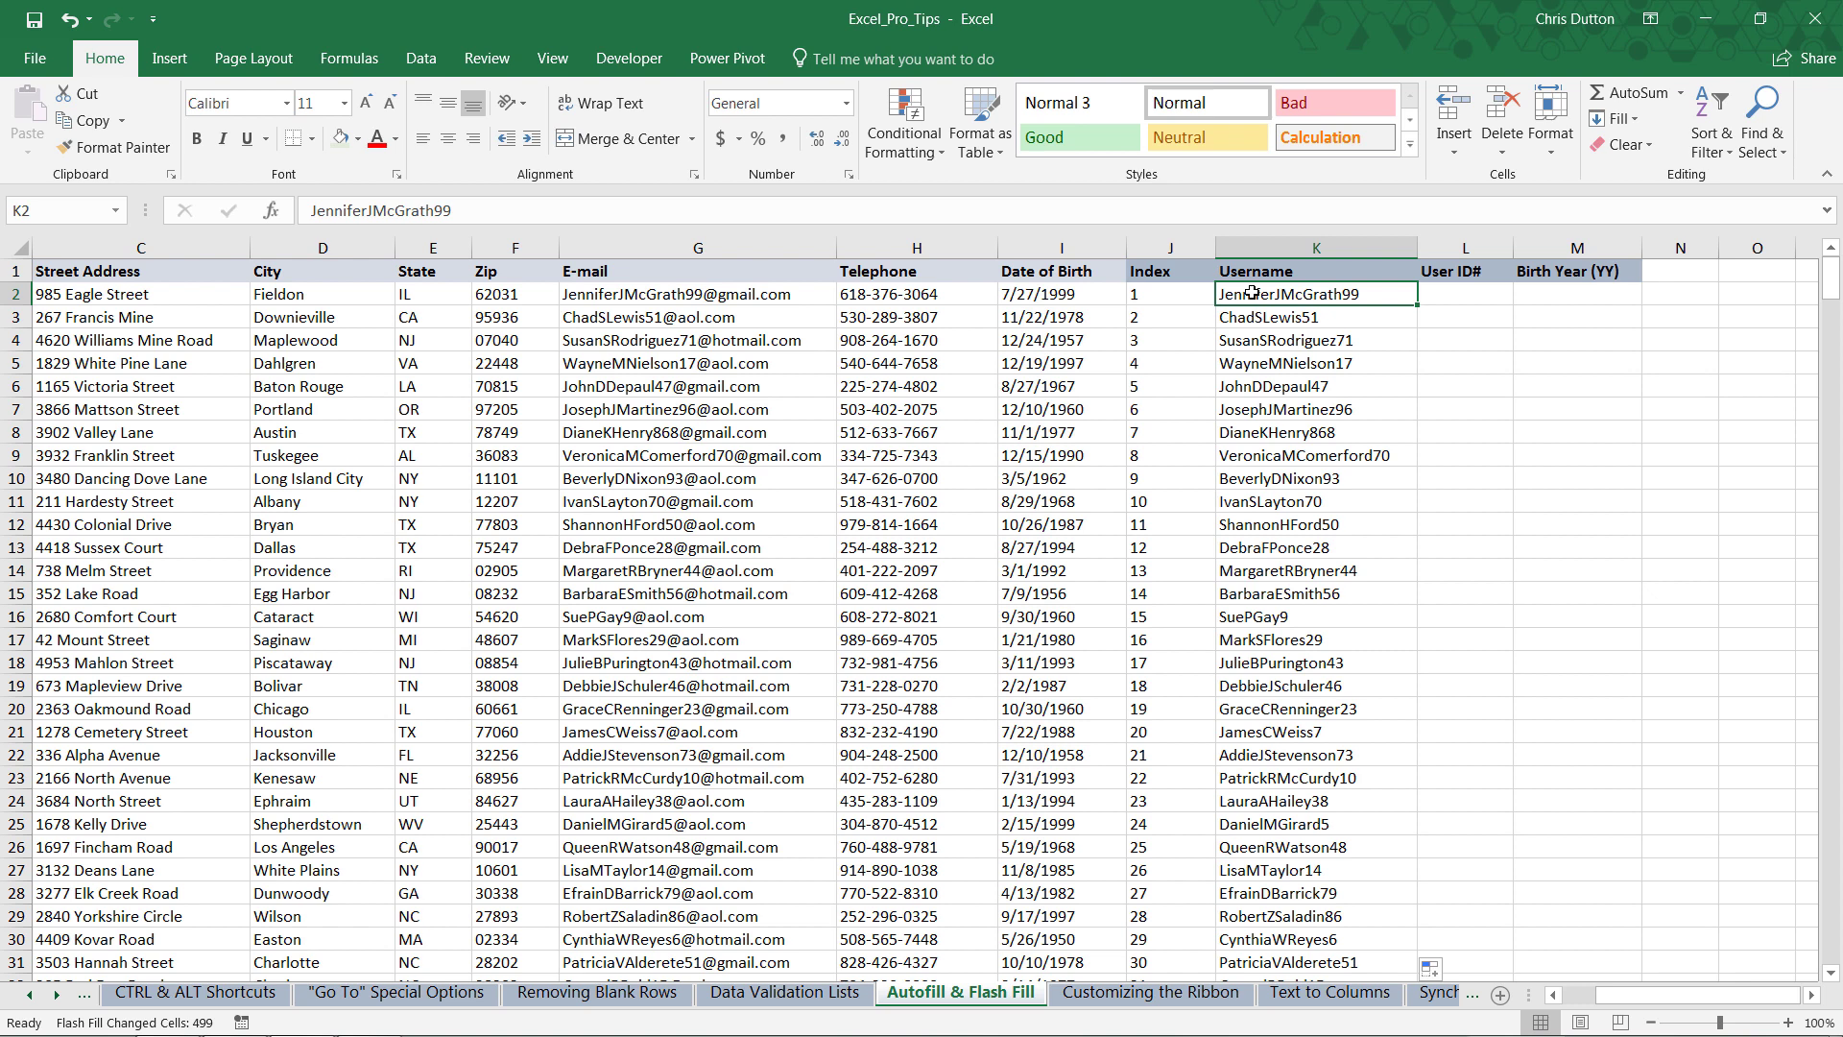
{"action": "left_click", "coordinate": [672, 297]}
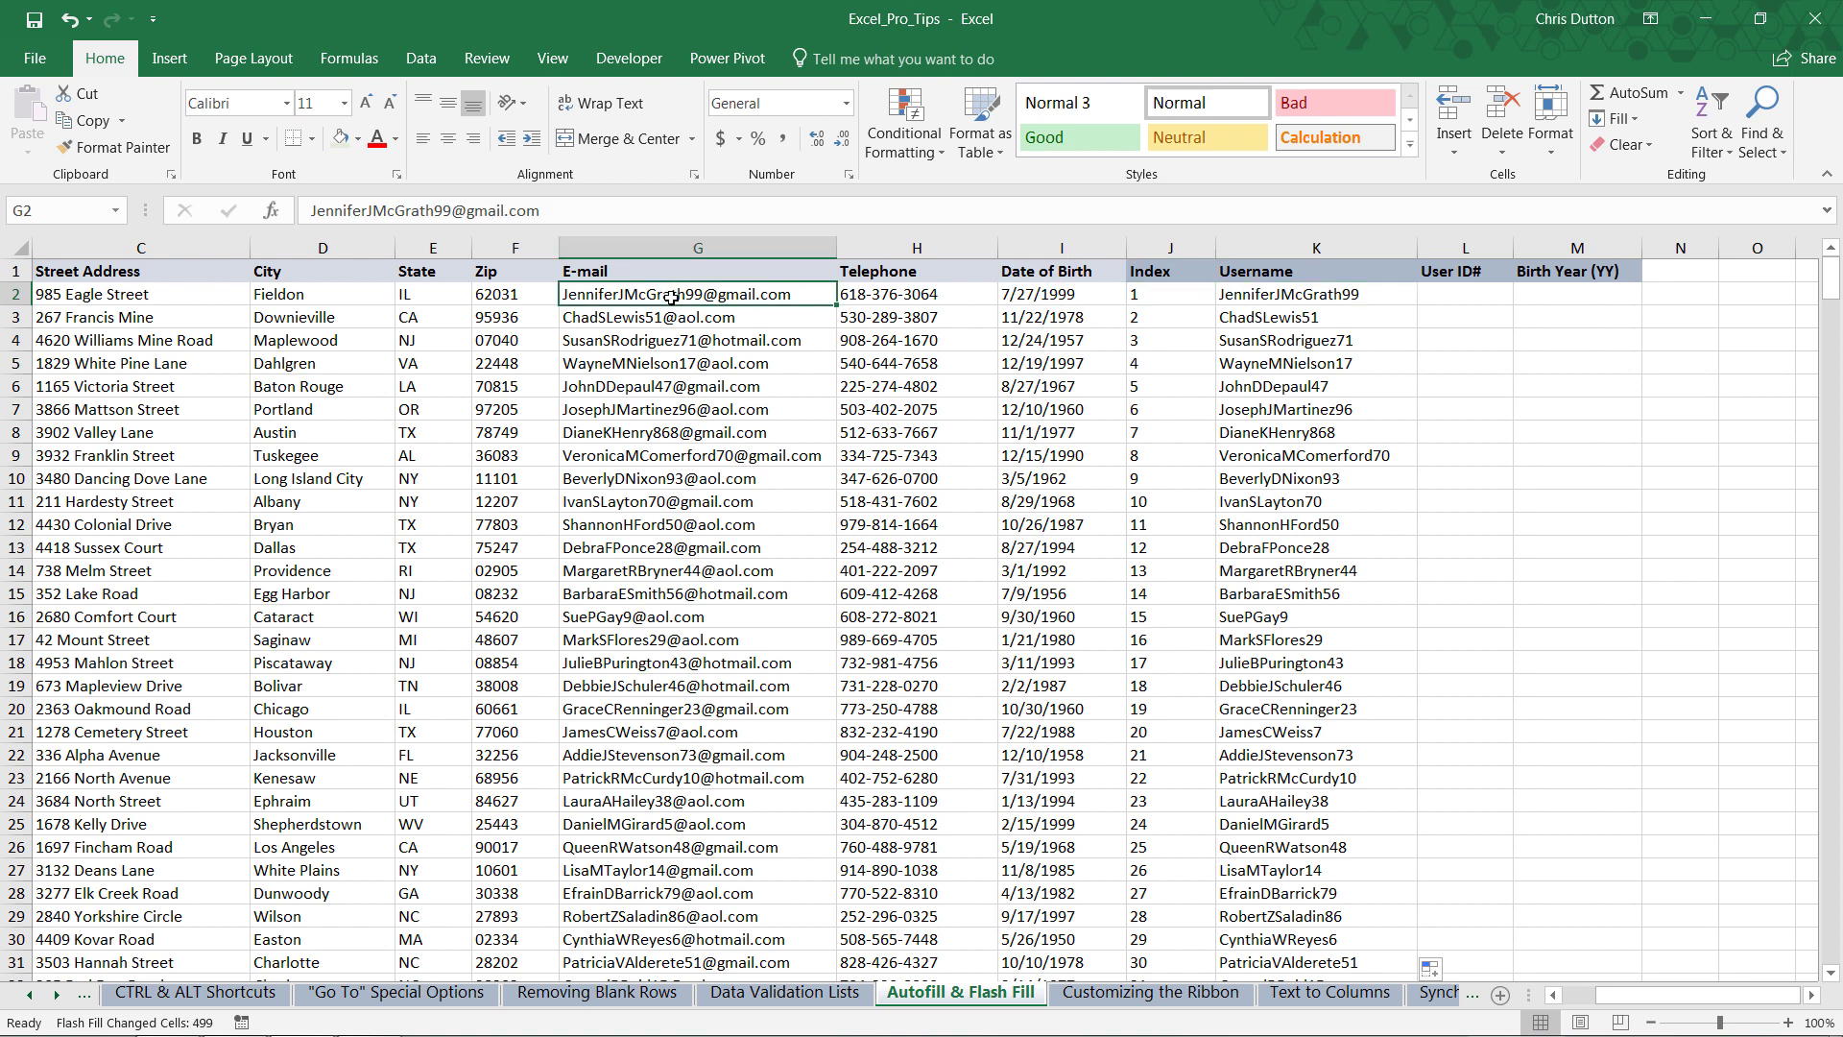
{"action": "left_click", "coordinate": [1237, 304]}
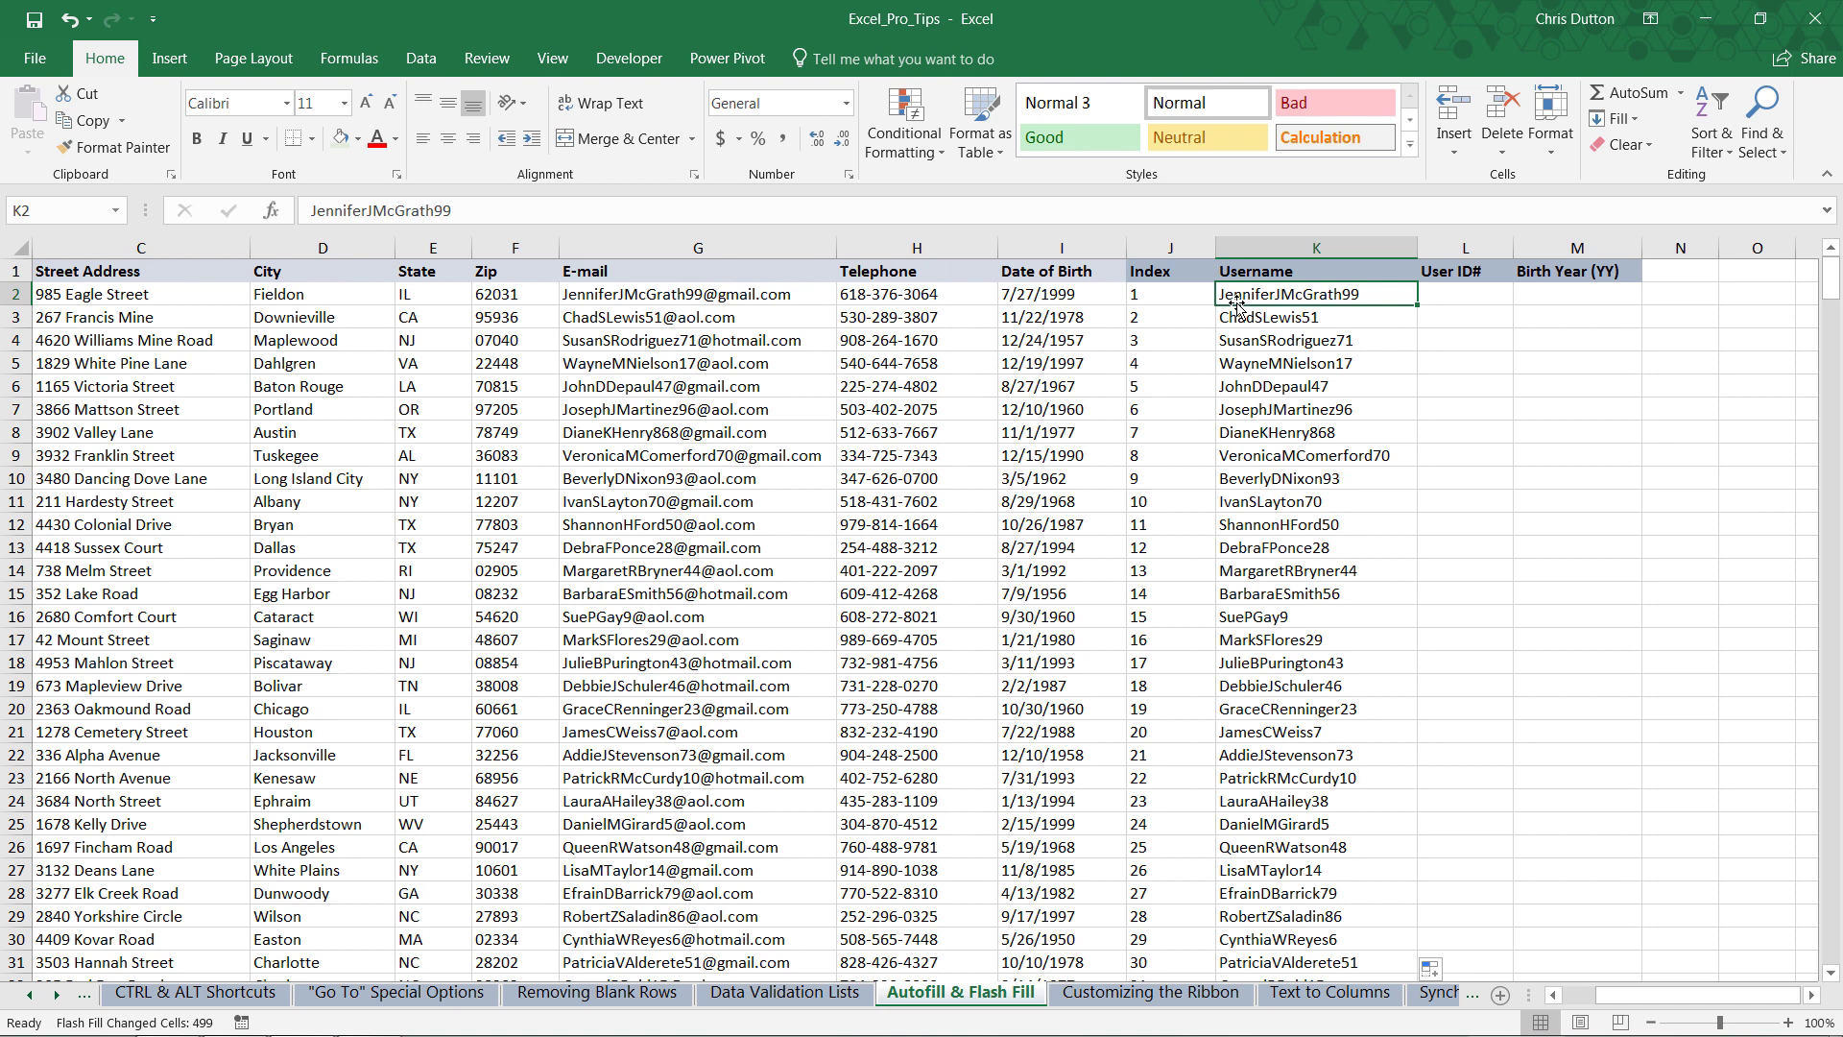
{"action": "key", "text": "Right"}
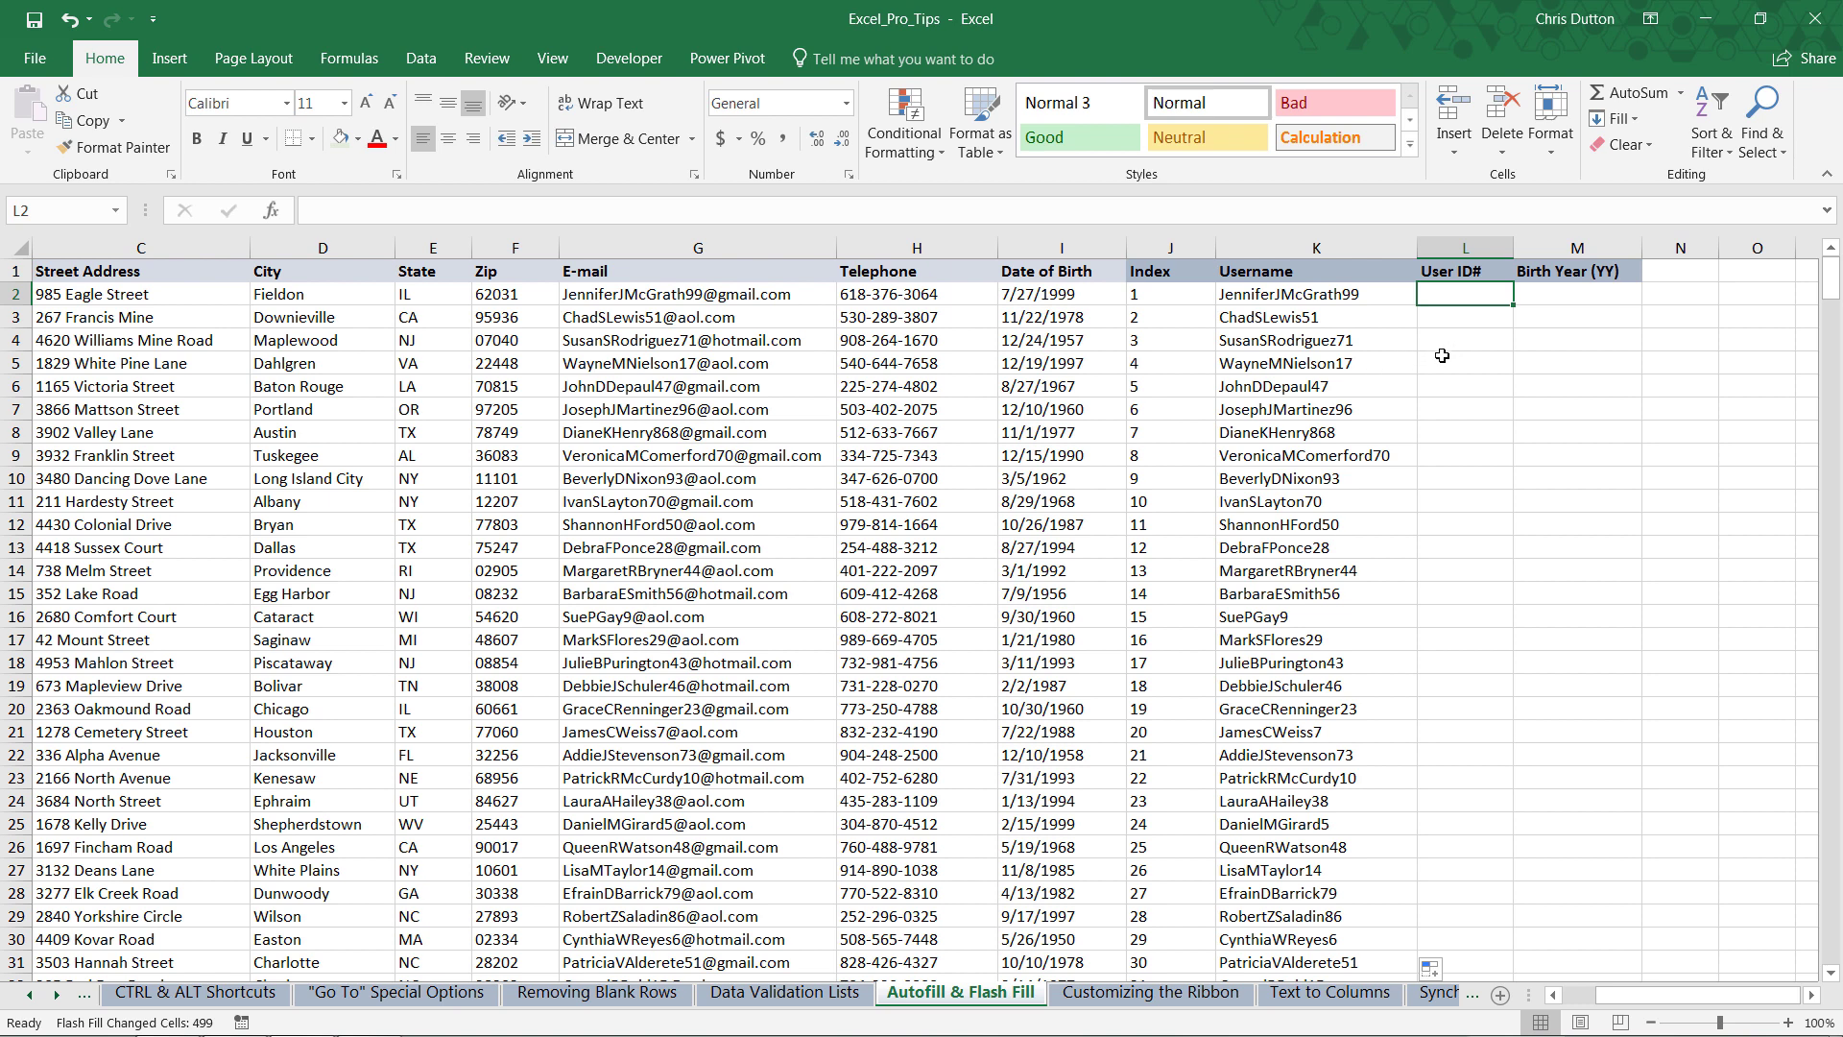
Enter 99 in L2 and Flash Fill User ID# with each username's trailing number.
{"action": "type", "text": "99"}
{"action": "key", "text": "Return"}
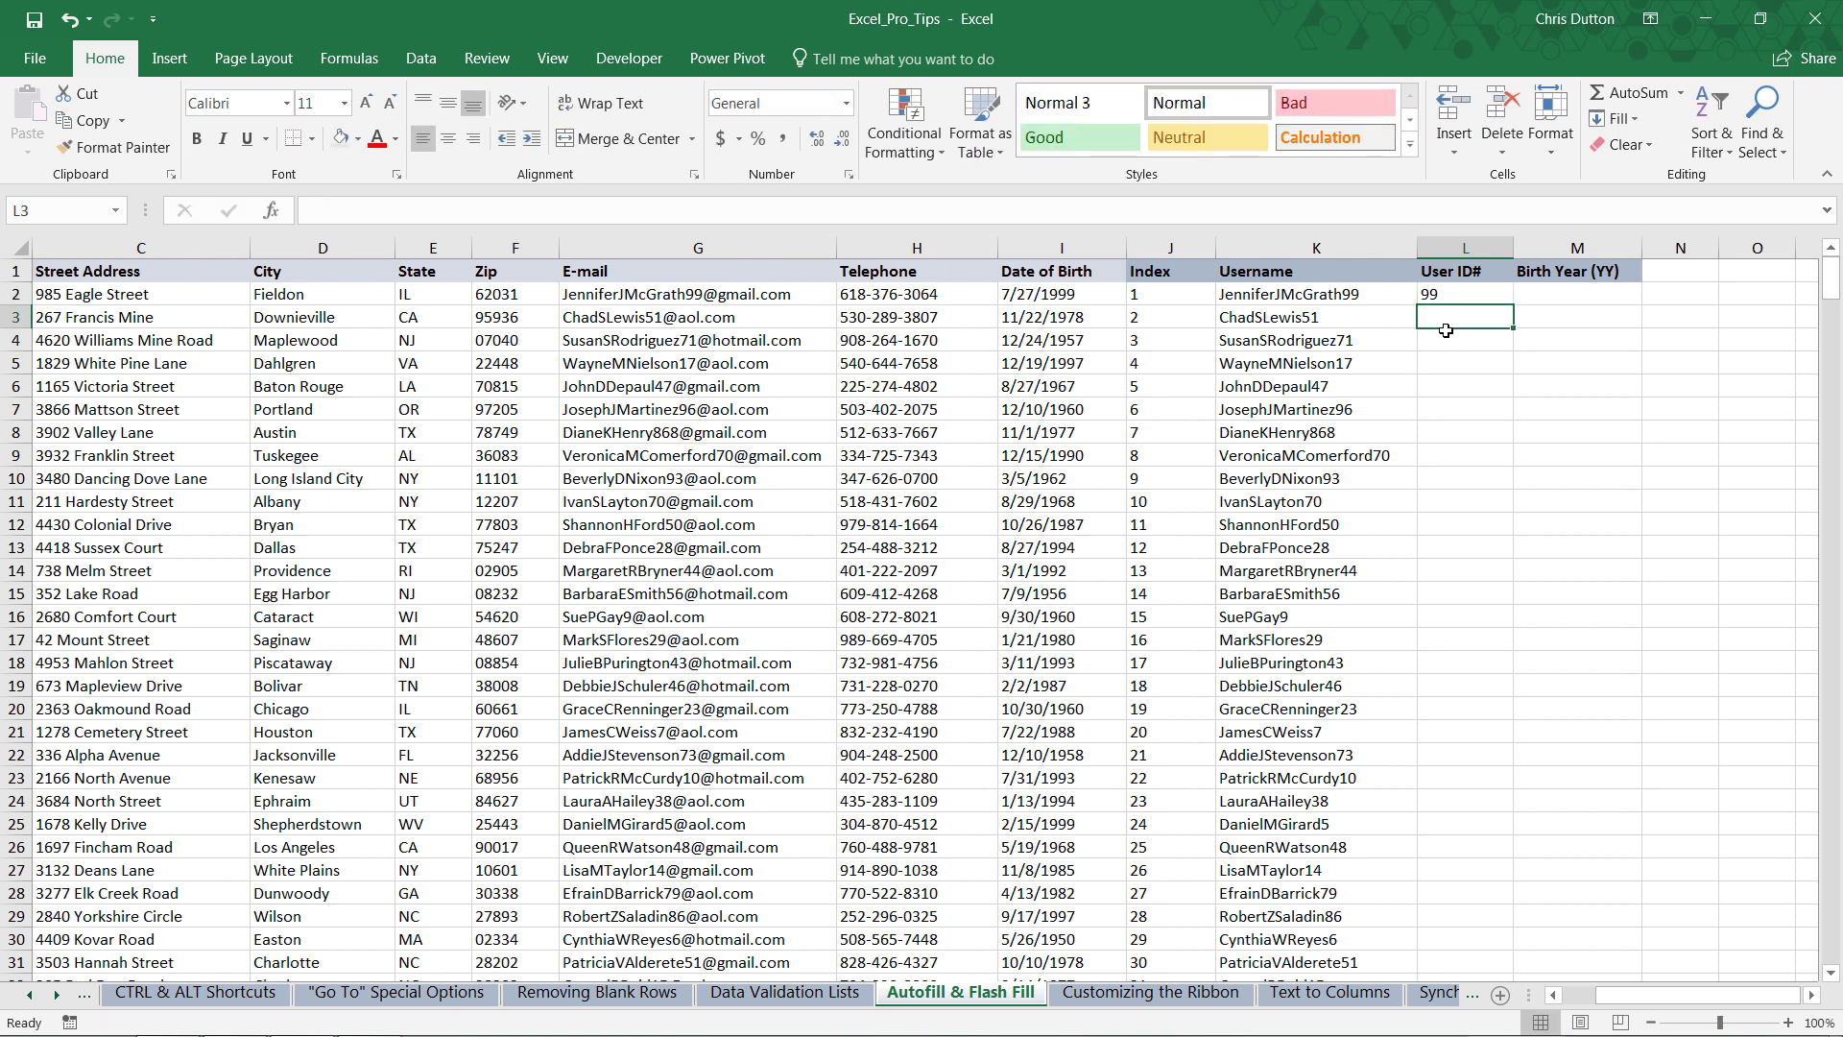
{"action": "left_click", "coordinate": [1476, 294]}
{"action": "double_click", "coordinate": [1512, 306]}
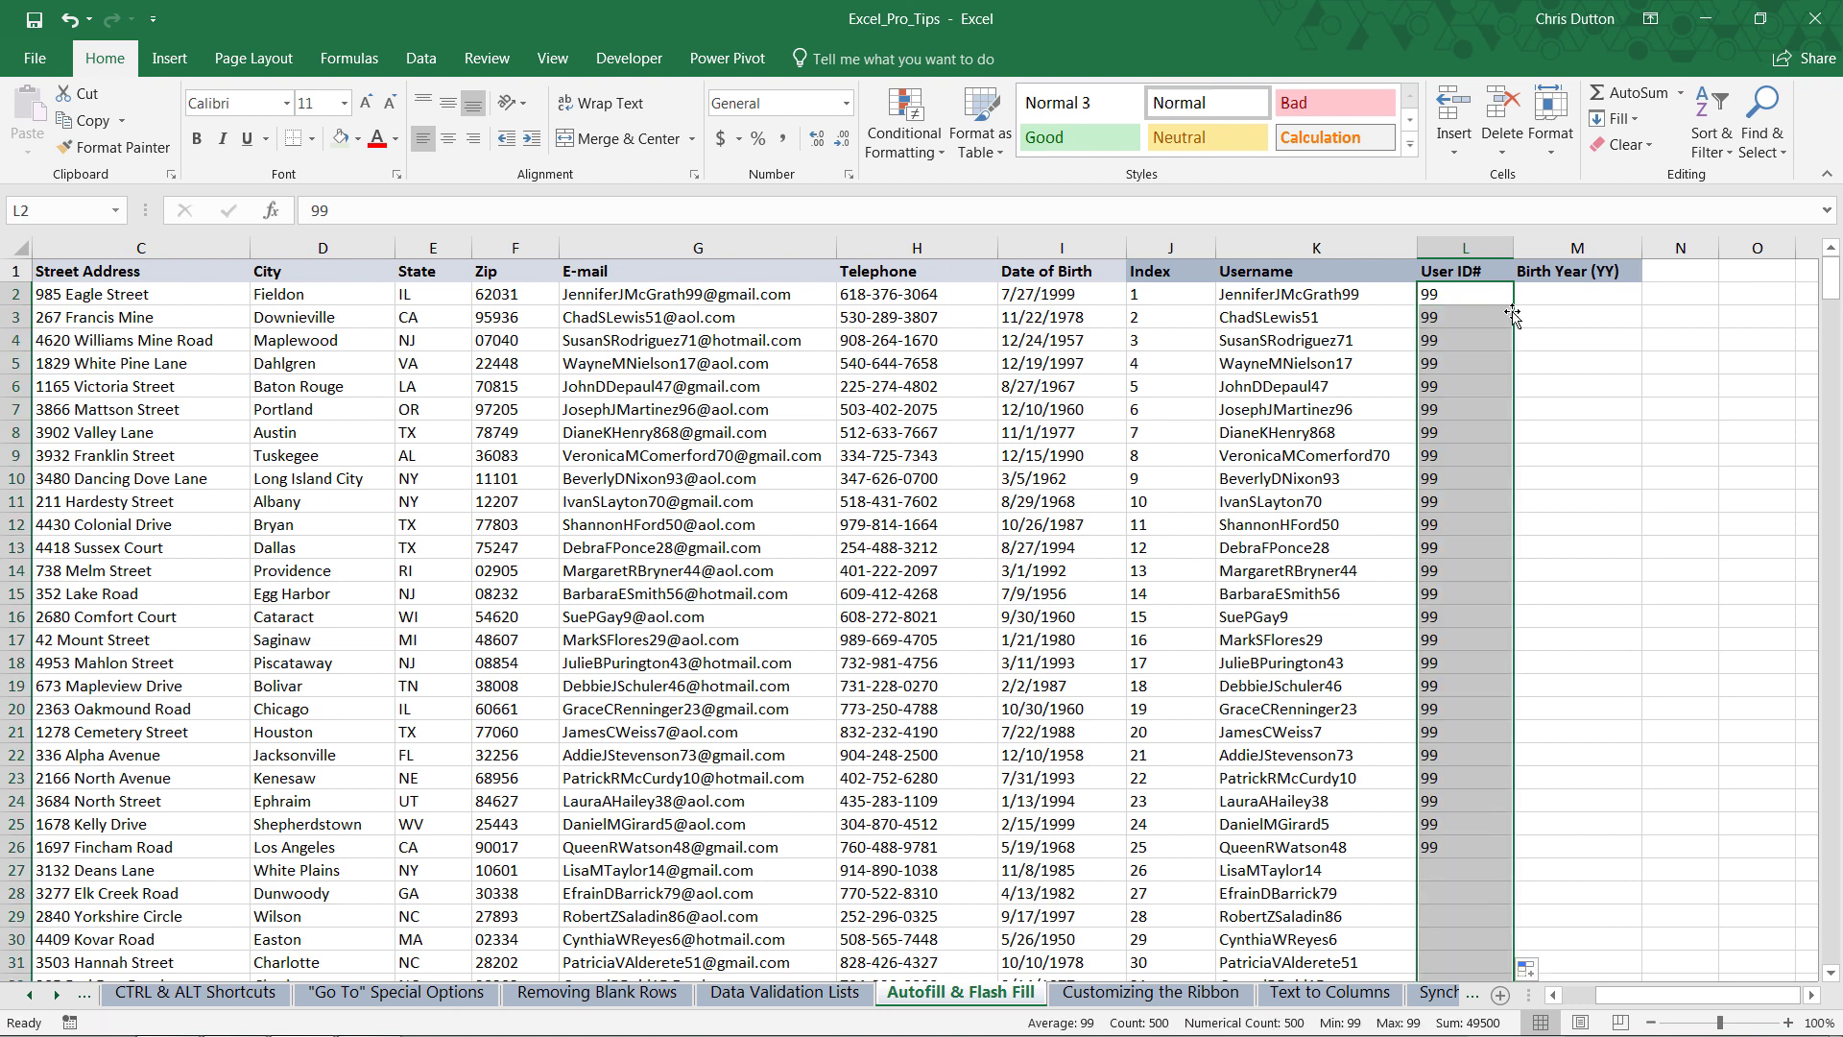
{"action": "left_click", "coordinate": [1536, 966]}
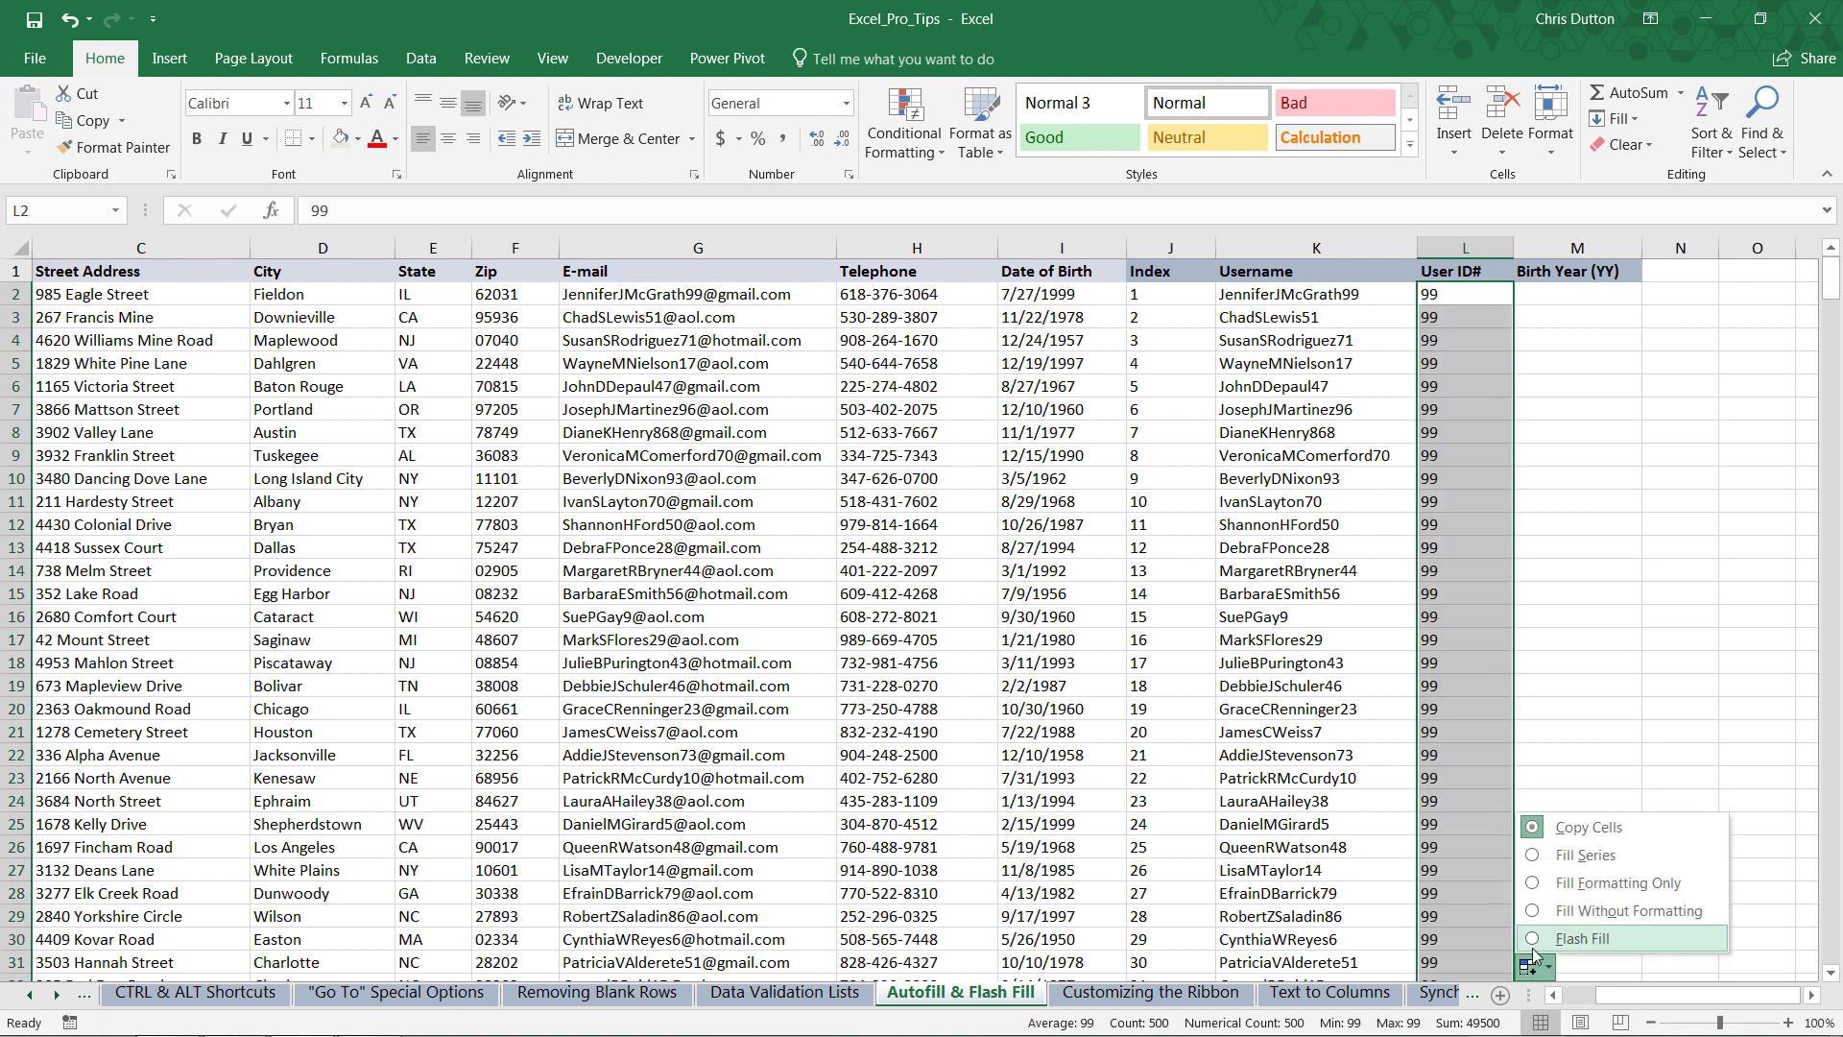
{"action": "left_click", "coordinate": [1584, 947]}
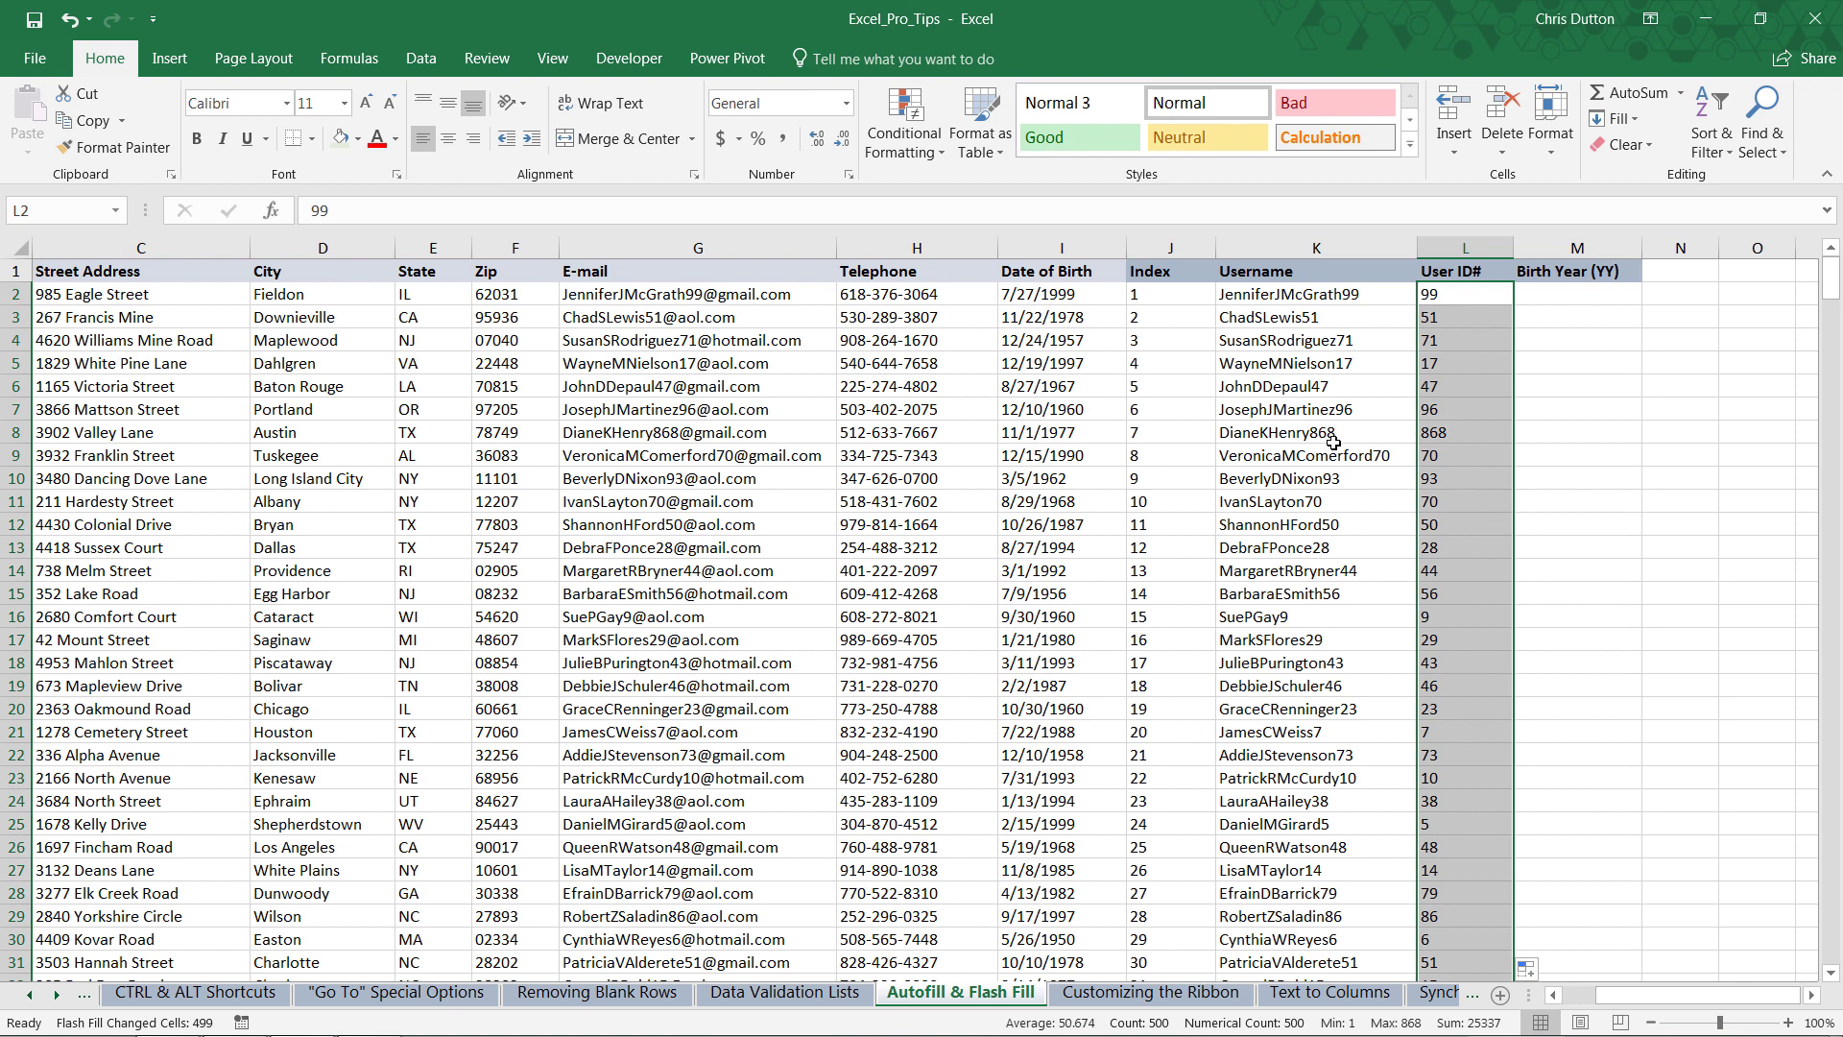
{"action": "scroll", "coordinate": [1464, 616], "scroll_direction": "down", "scroll_amount": 3}
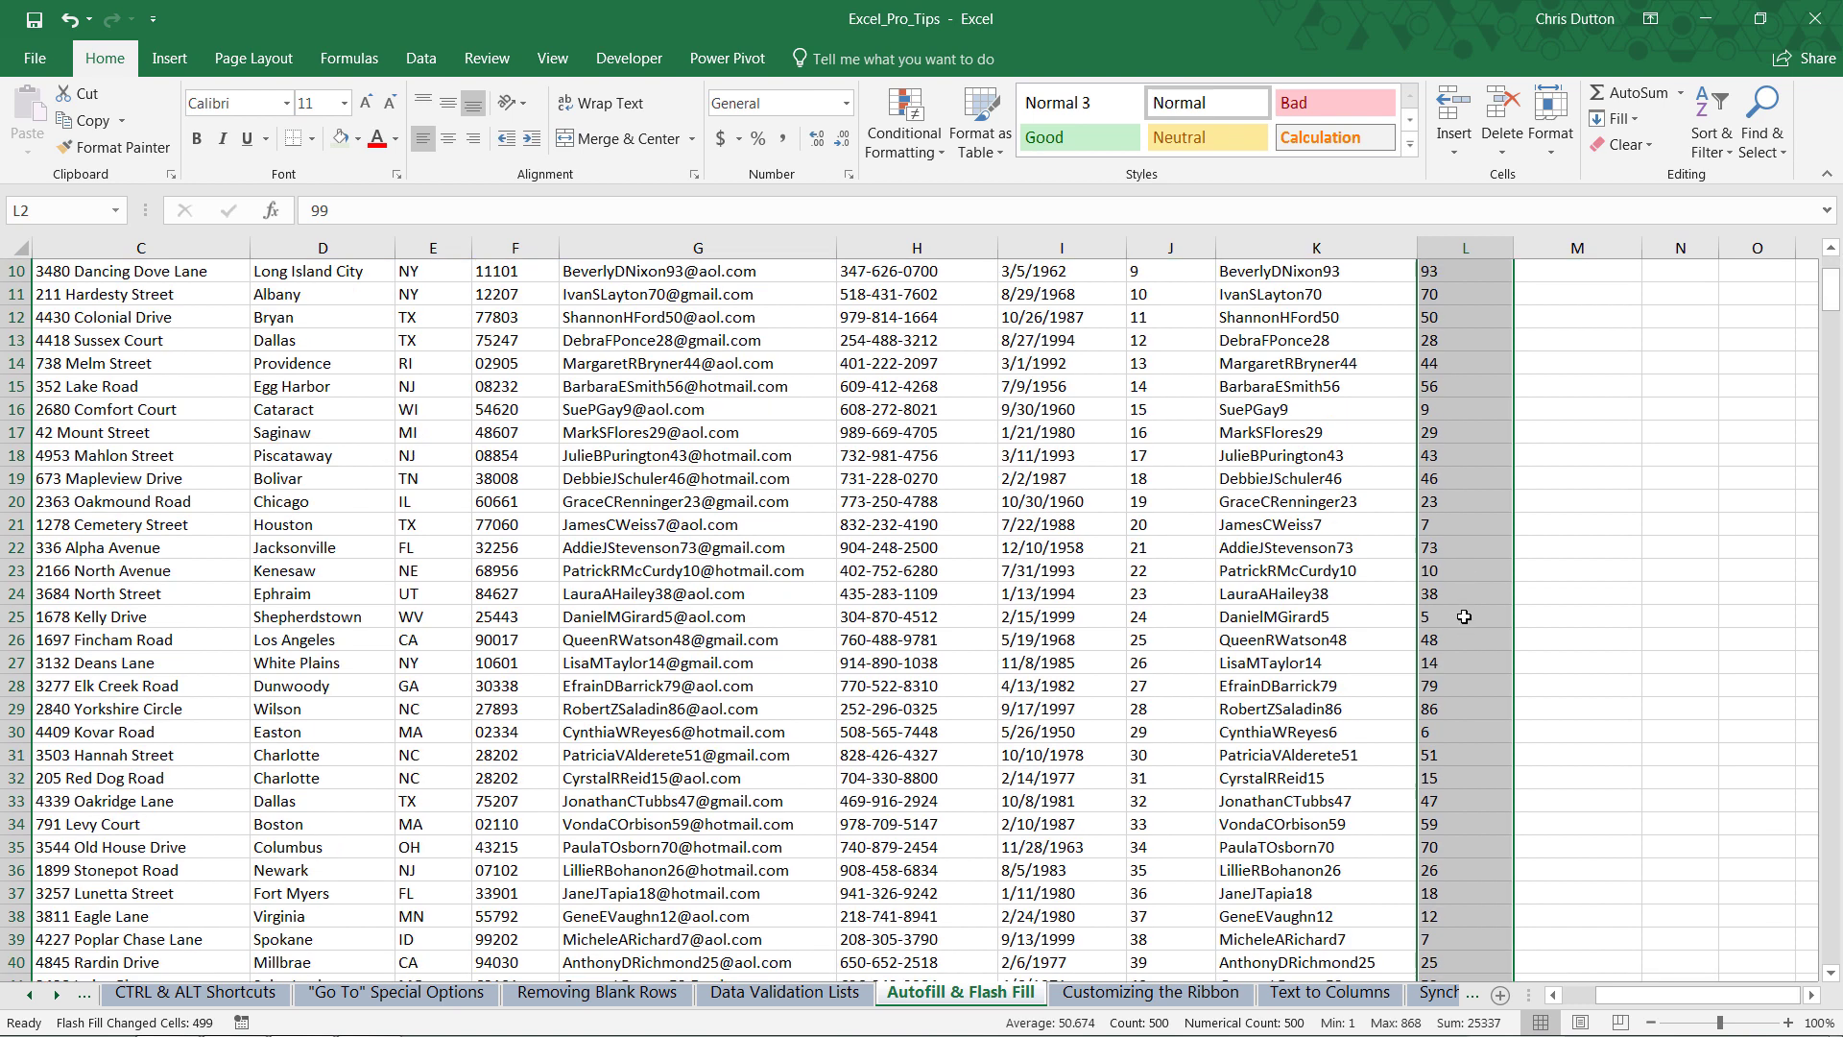
{"action": "scroll", "coordinate": [1450, 614], "scroll_direction": "up", "scroll_amount": 3}
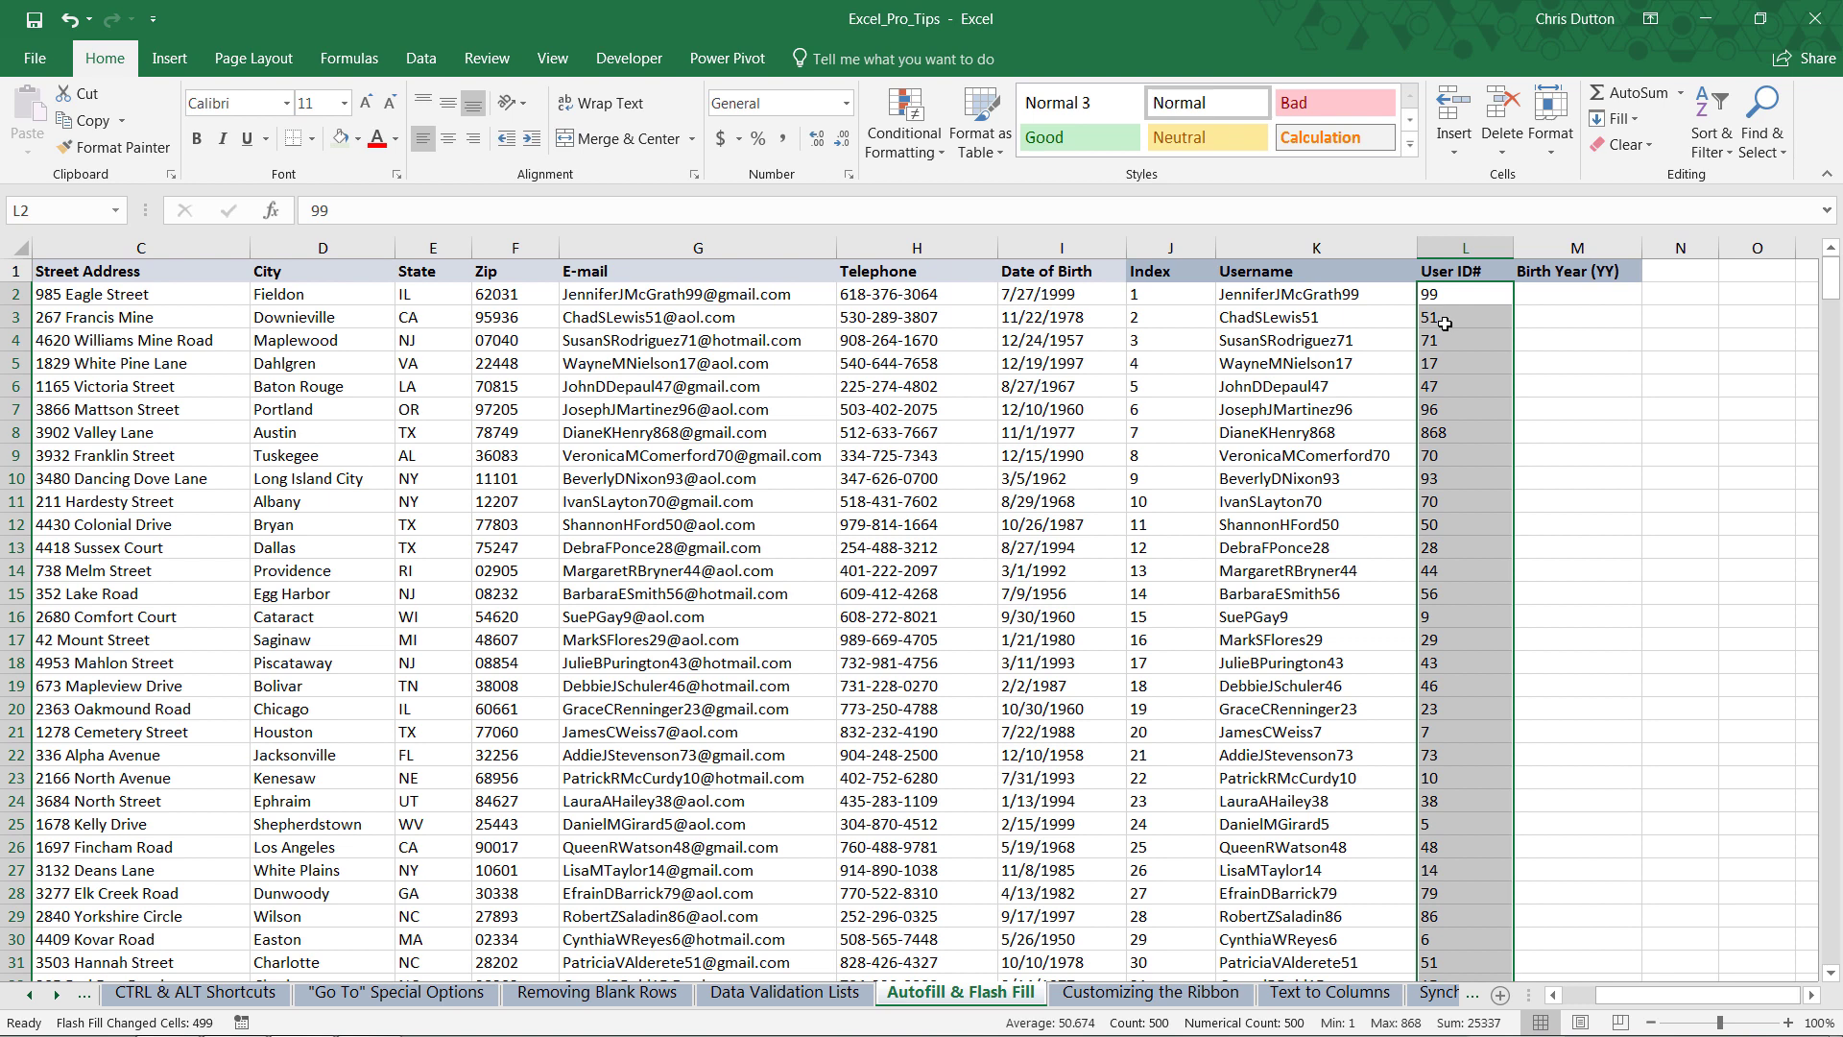
Enter 99 in M2 and Flash Fill Birth Year (YY), which wrongly copies the User ID# values.
{"action": "left_click", "coordinate": [1559, 299]}
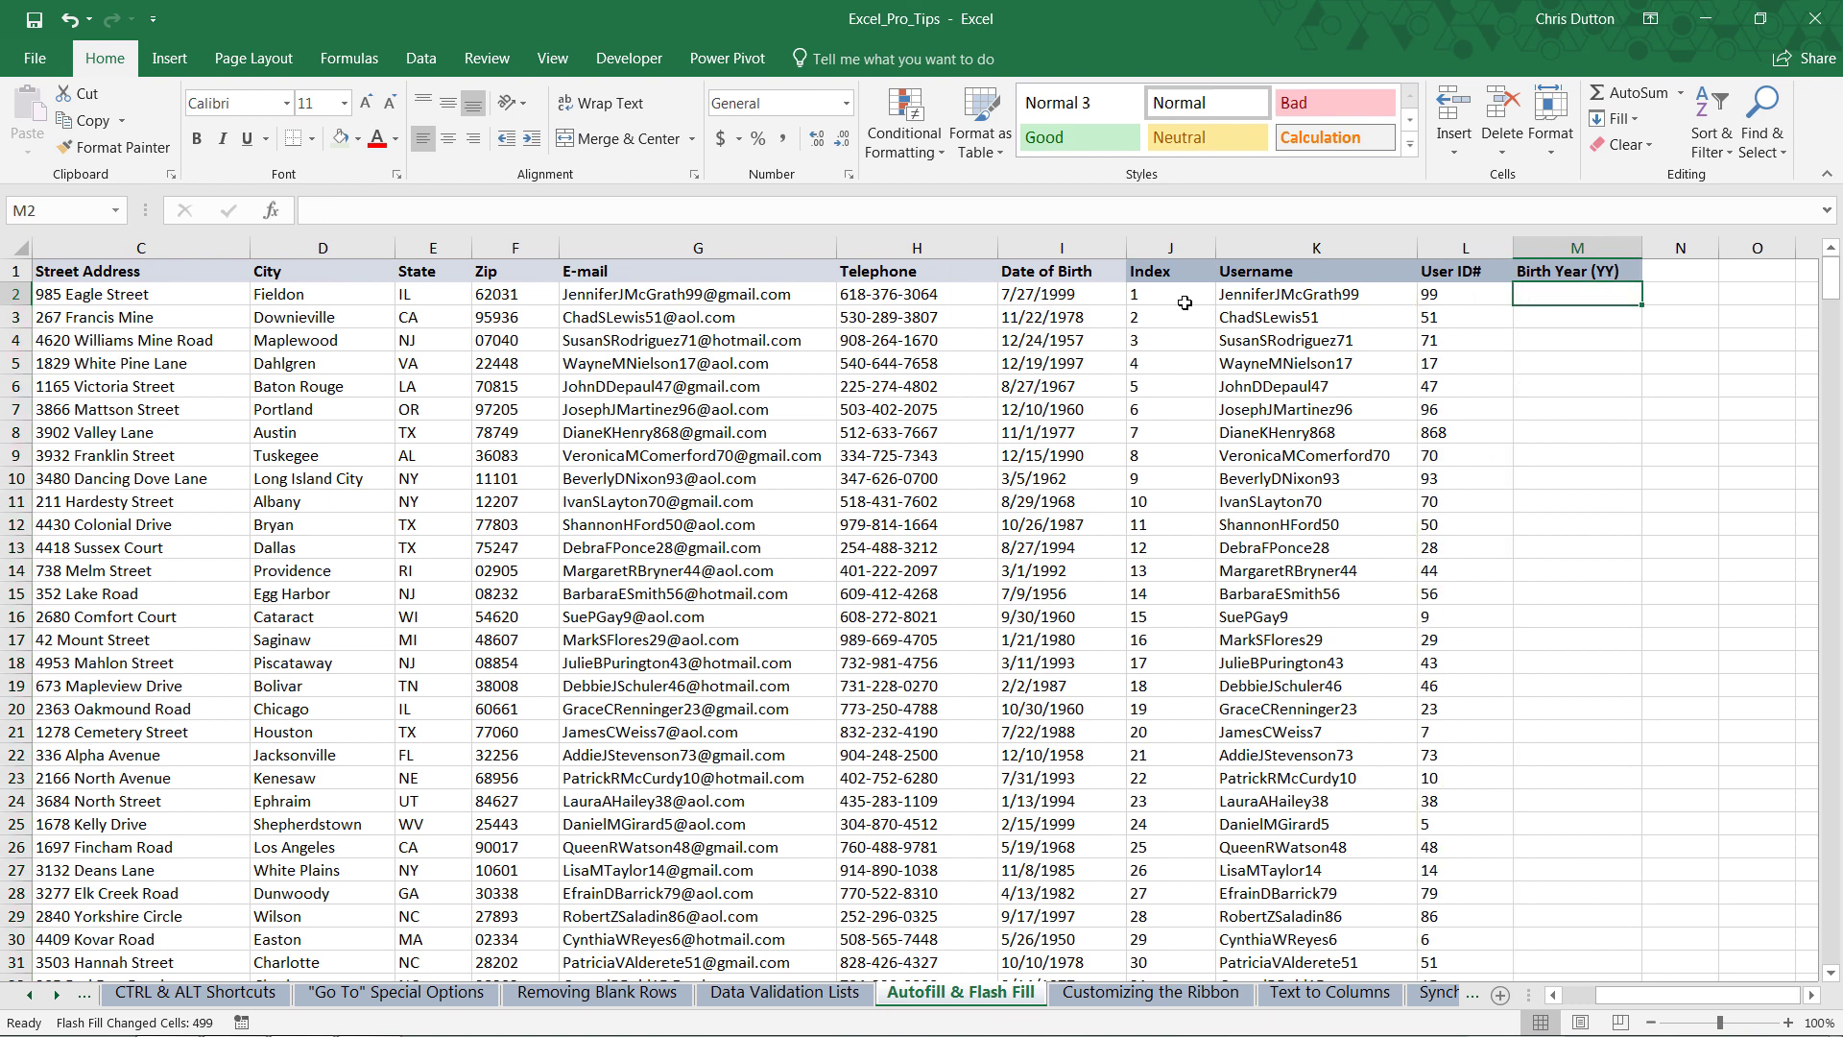
{"action": "left_click", "coordinate": [1031, 300]}
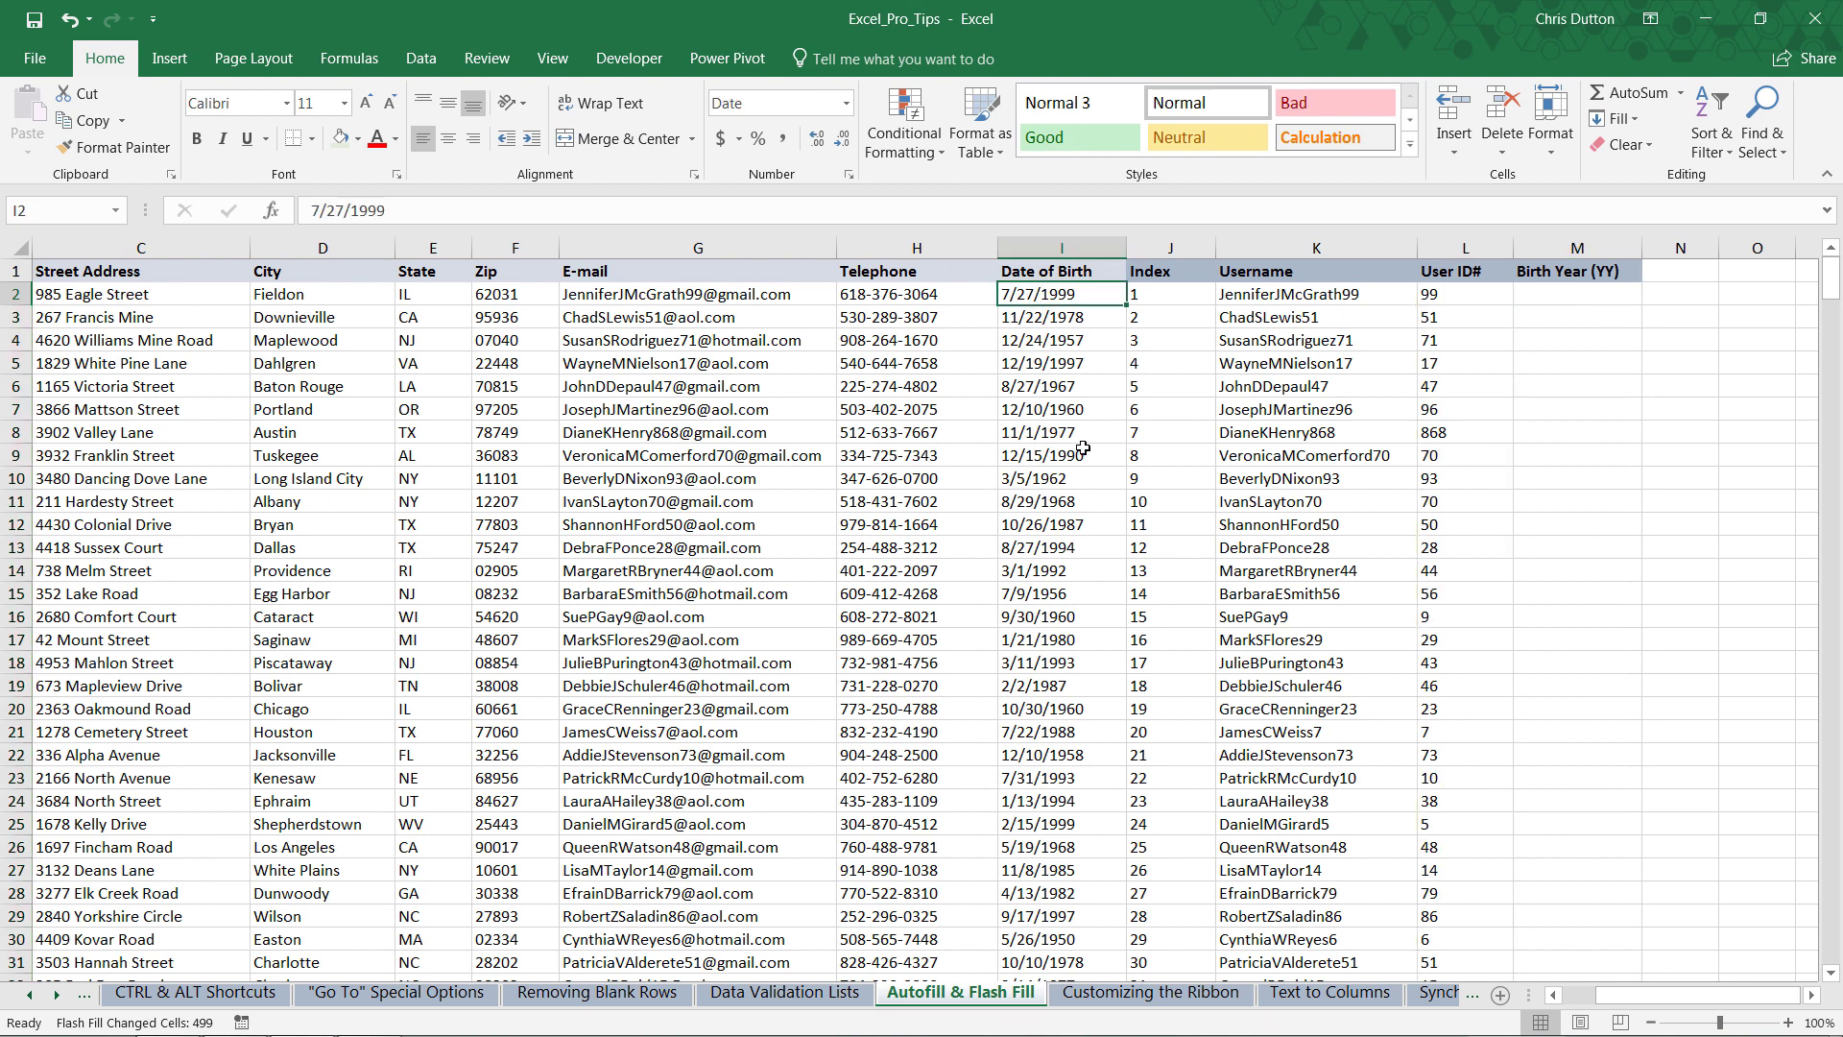
{"action": "left_click", "coordinate": [1563, 296]}
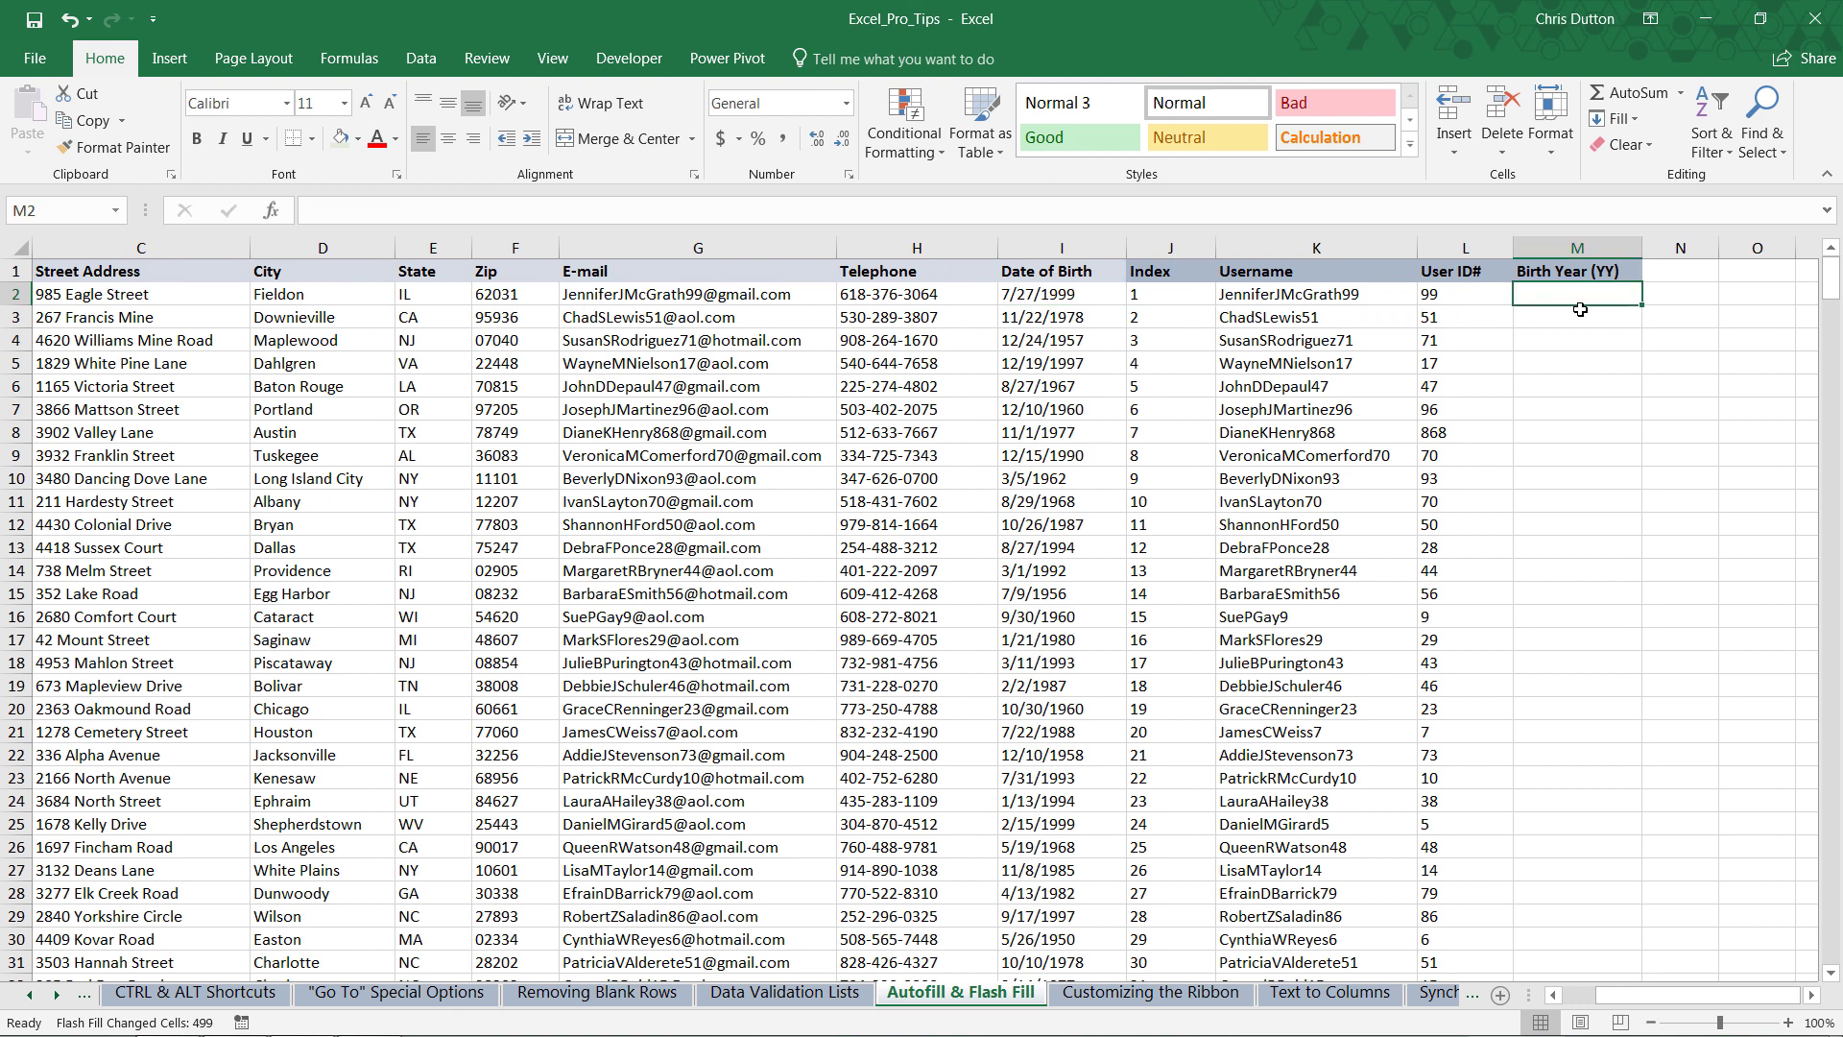
{"action": "type", "text": "99"}
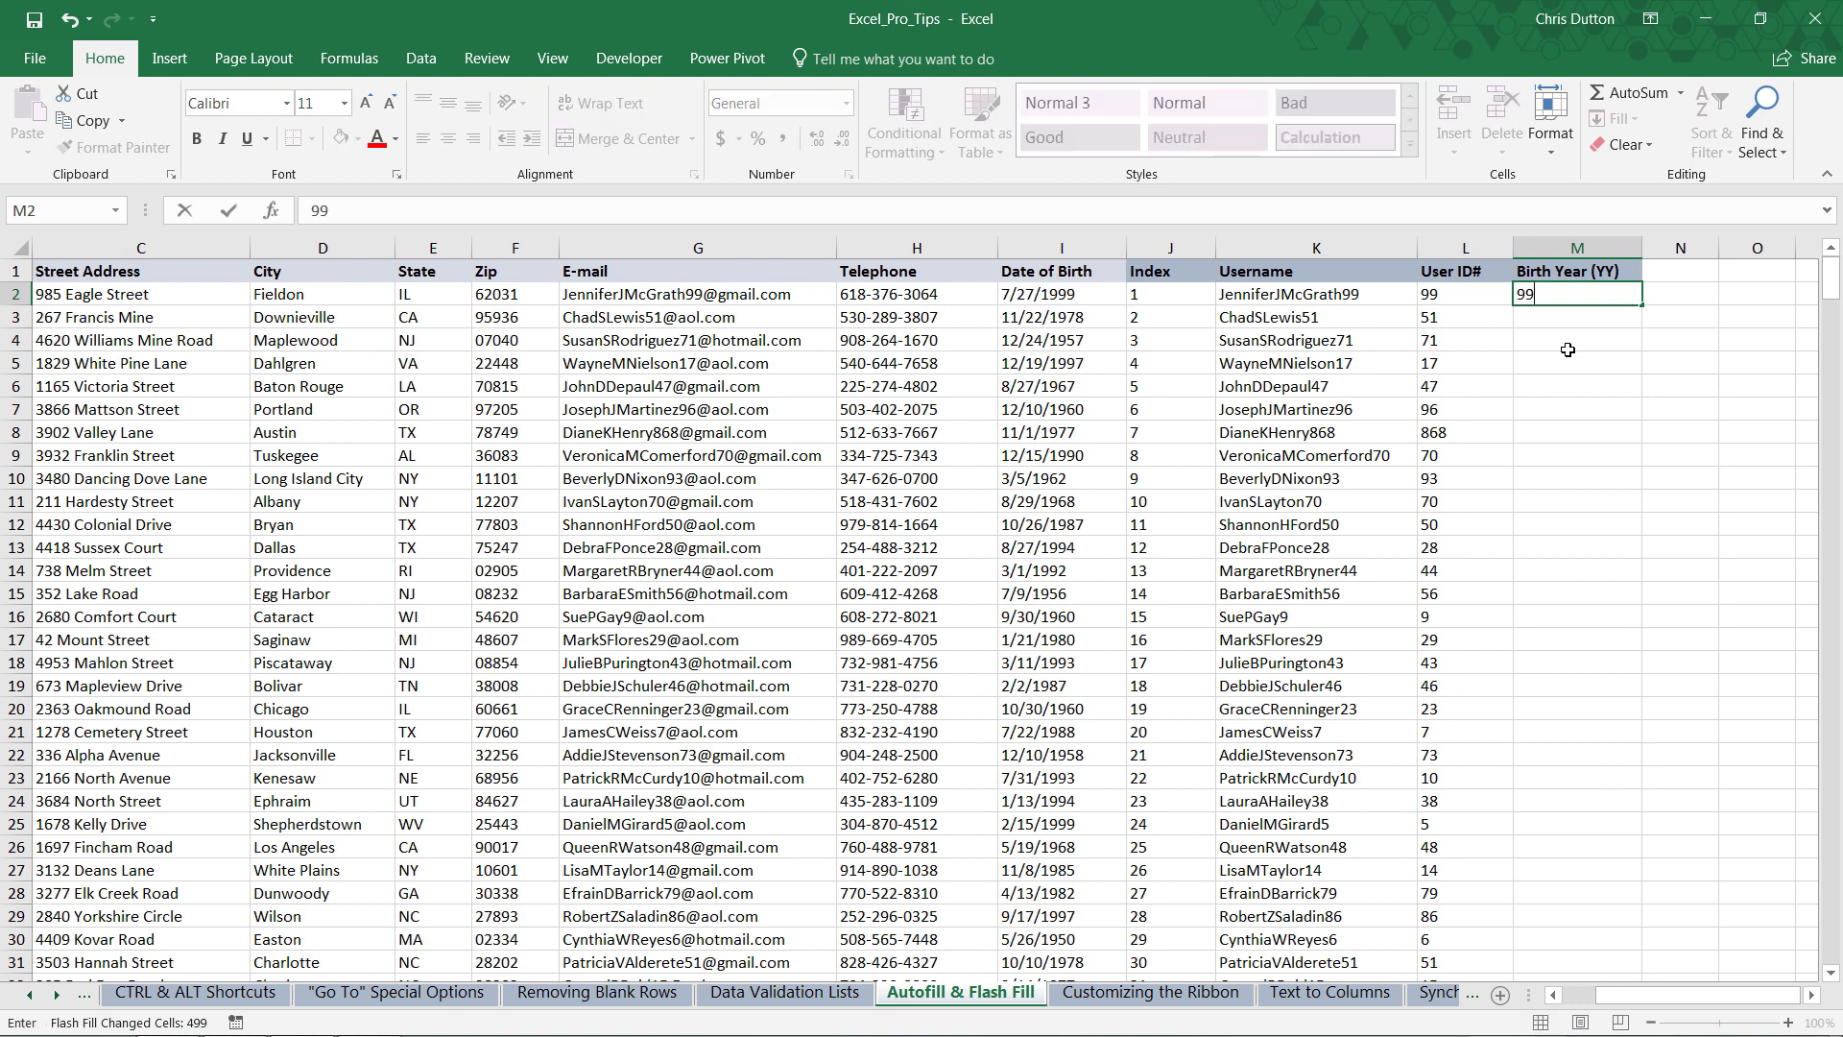
{"action": "key", "text": "Return"}
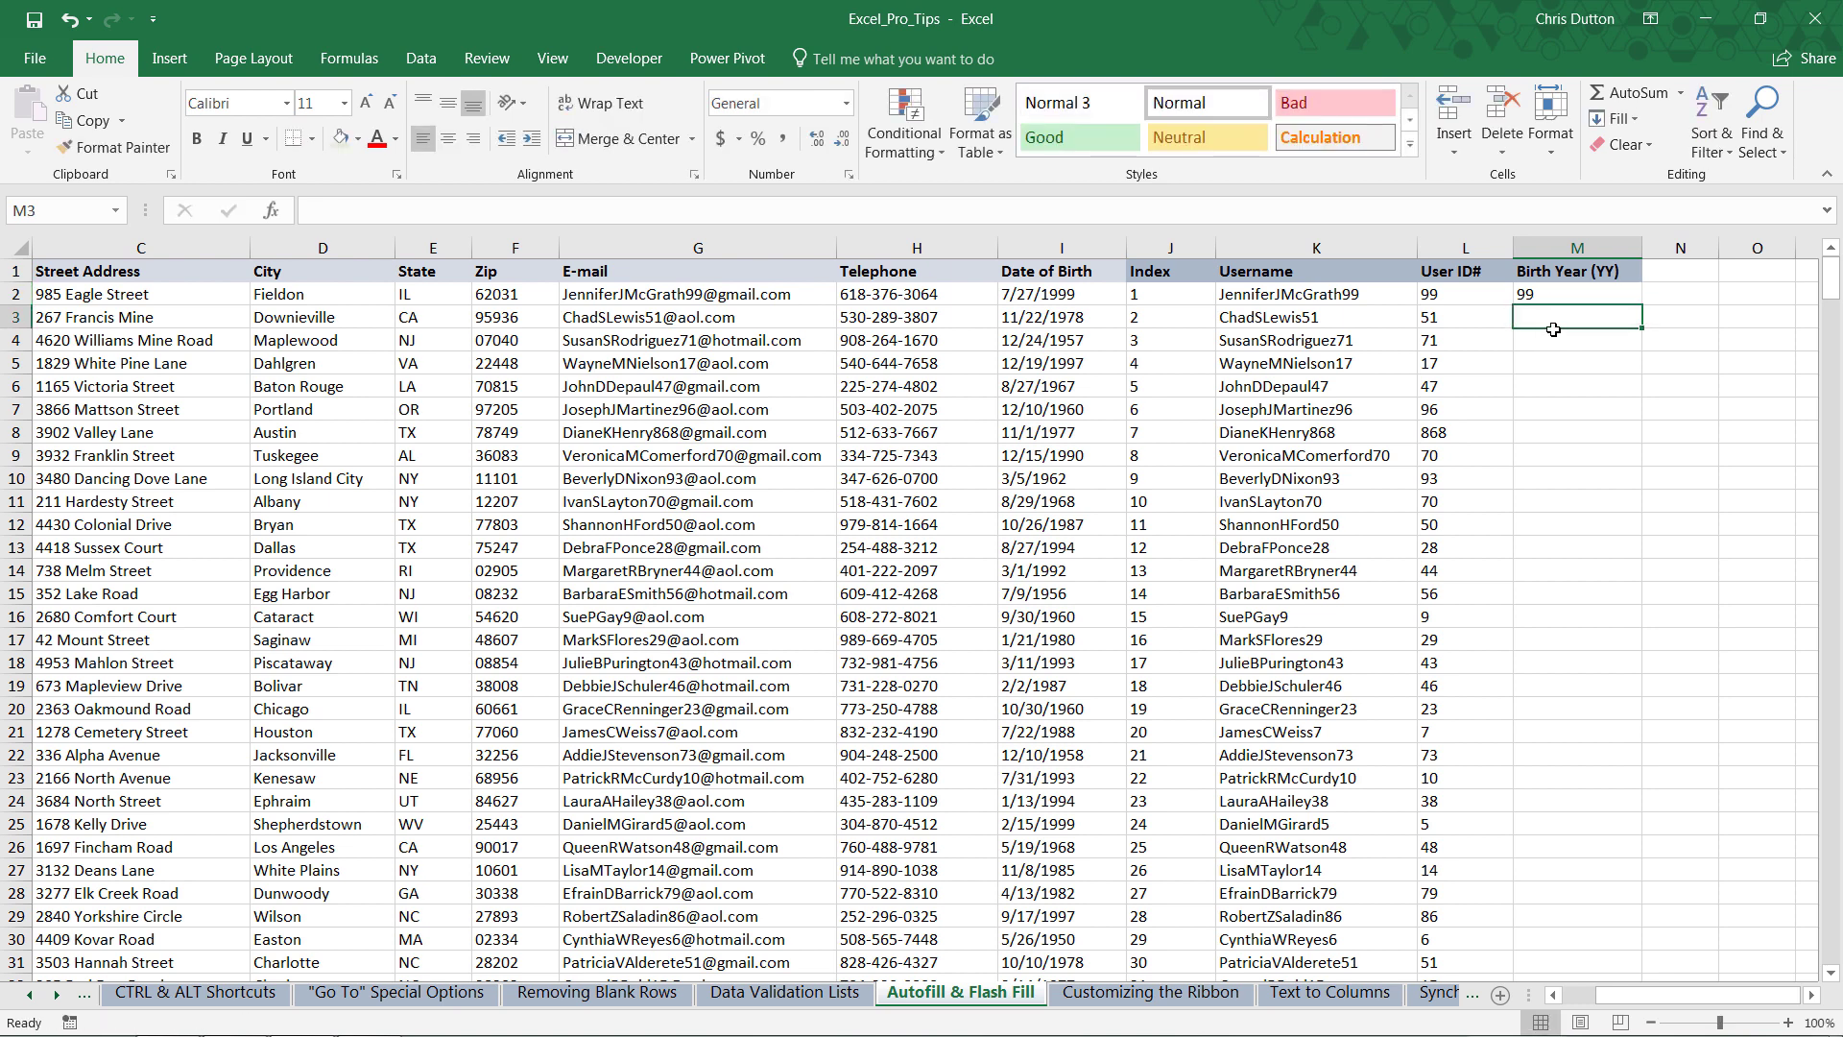
{"action": "left_click", "coordinate": [1567, 293]}
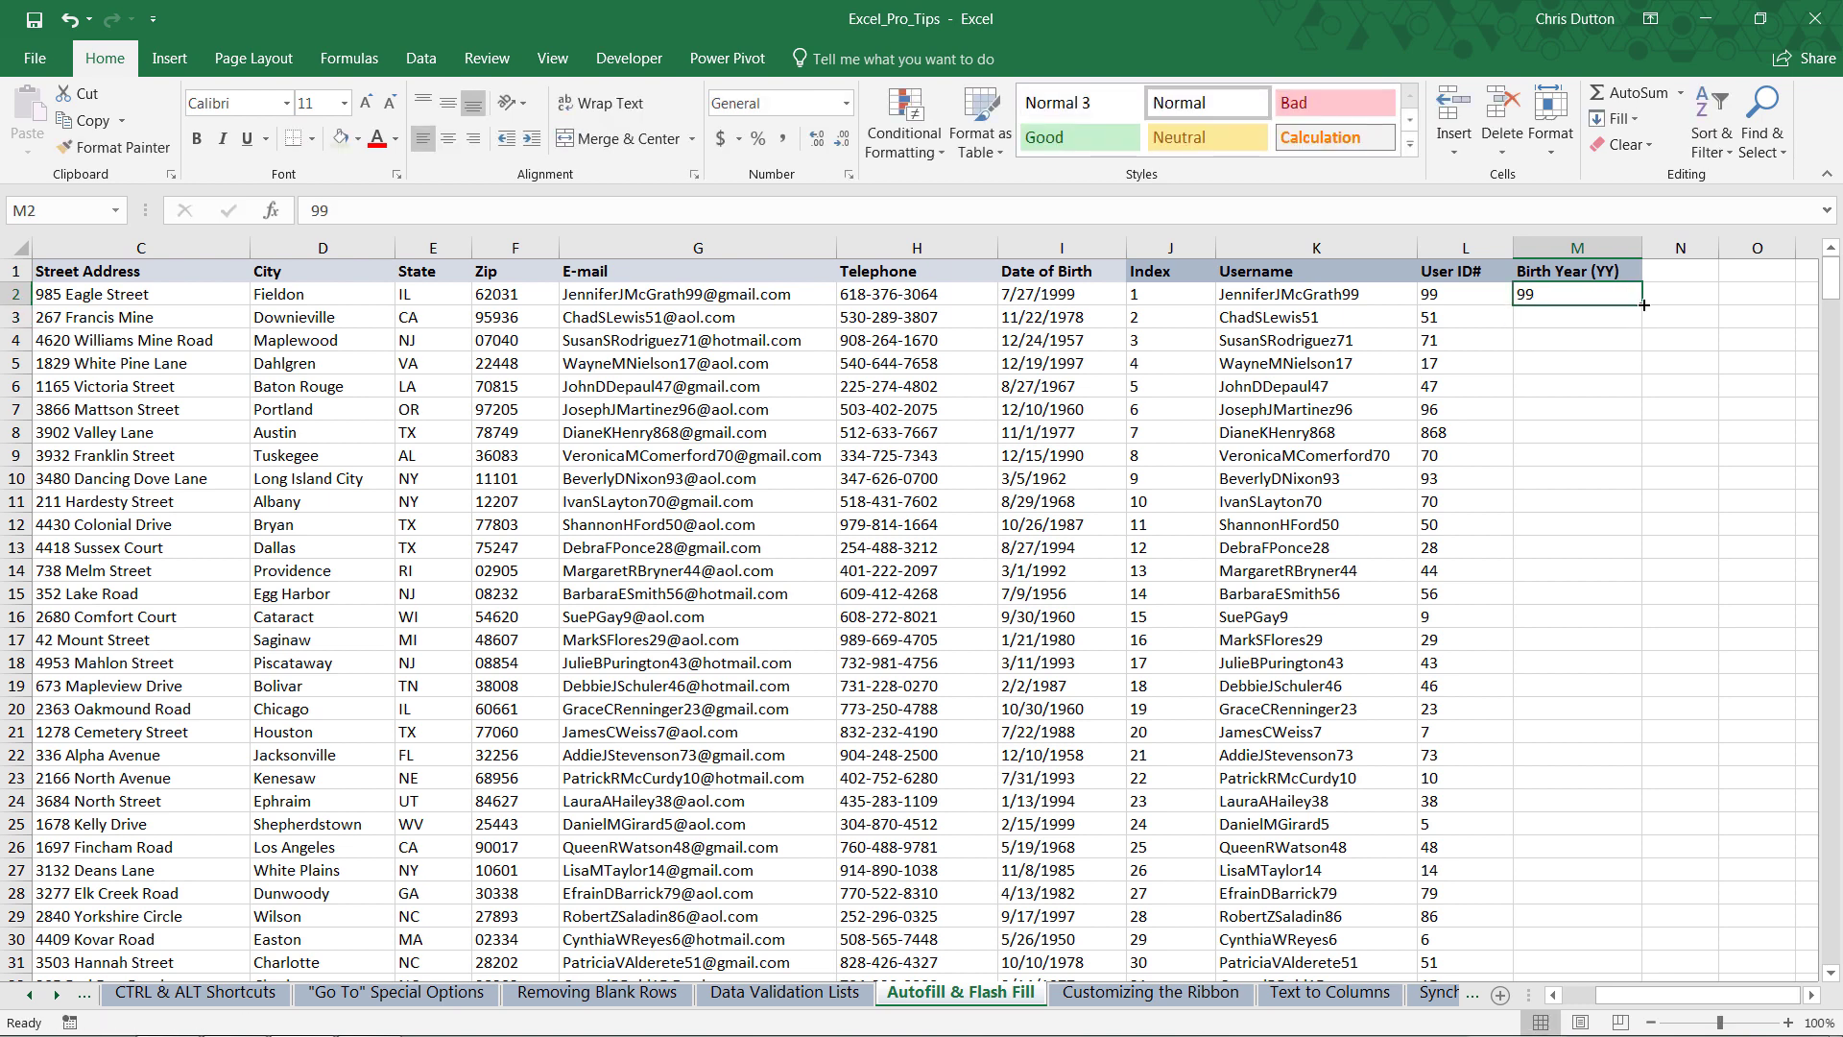
{"action": "double_click", "coordinate": [1643, 305]}
{"action": "left_click", "coordinate": [1661, 966]}
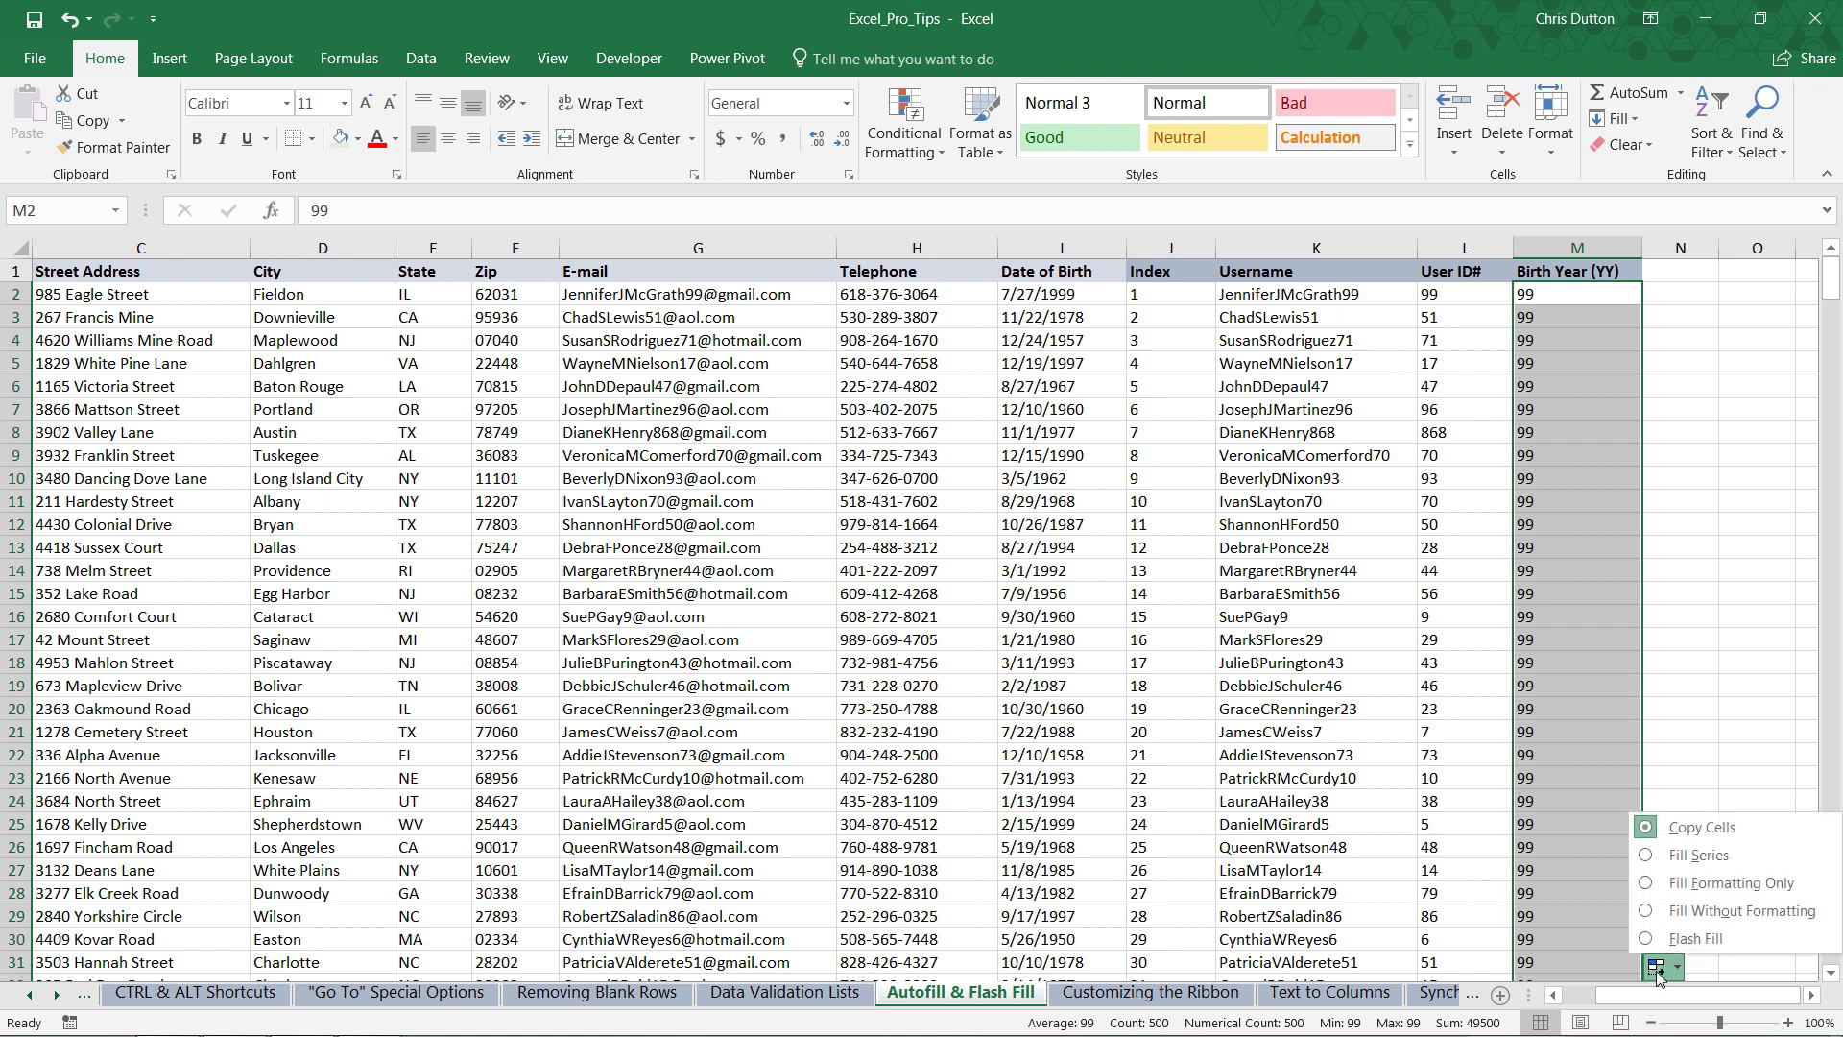
{"action": "left_click", "coordinate": [1693, 937]}
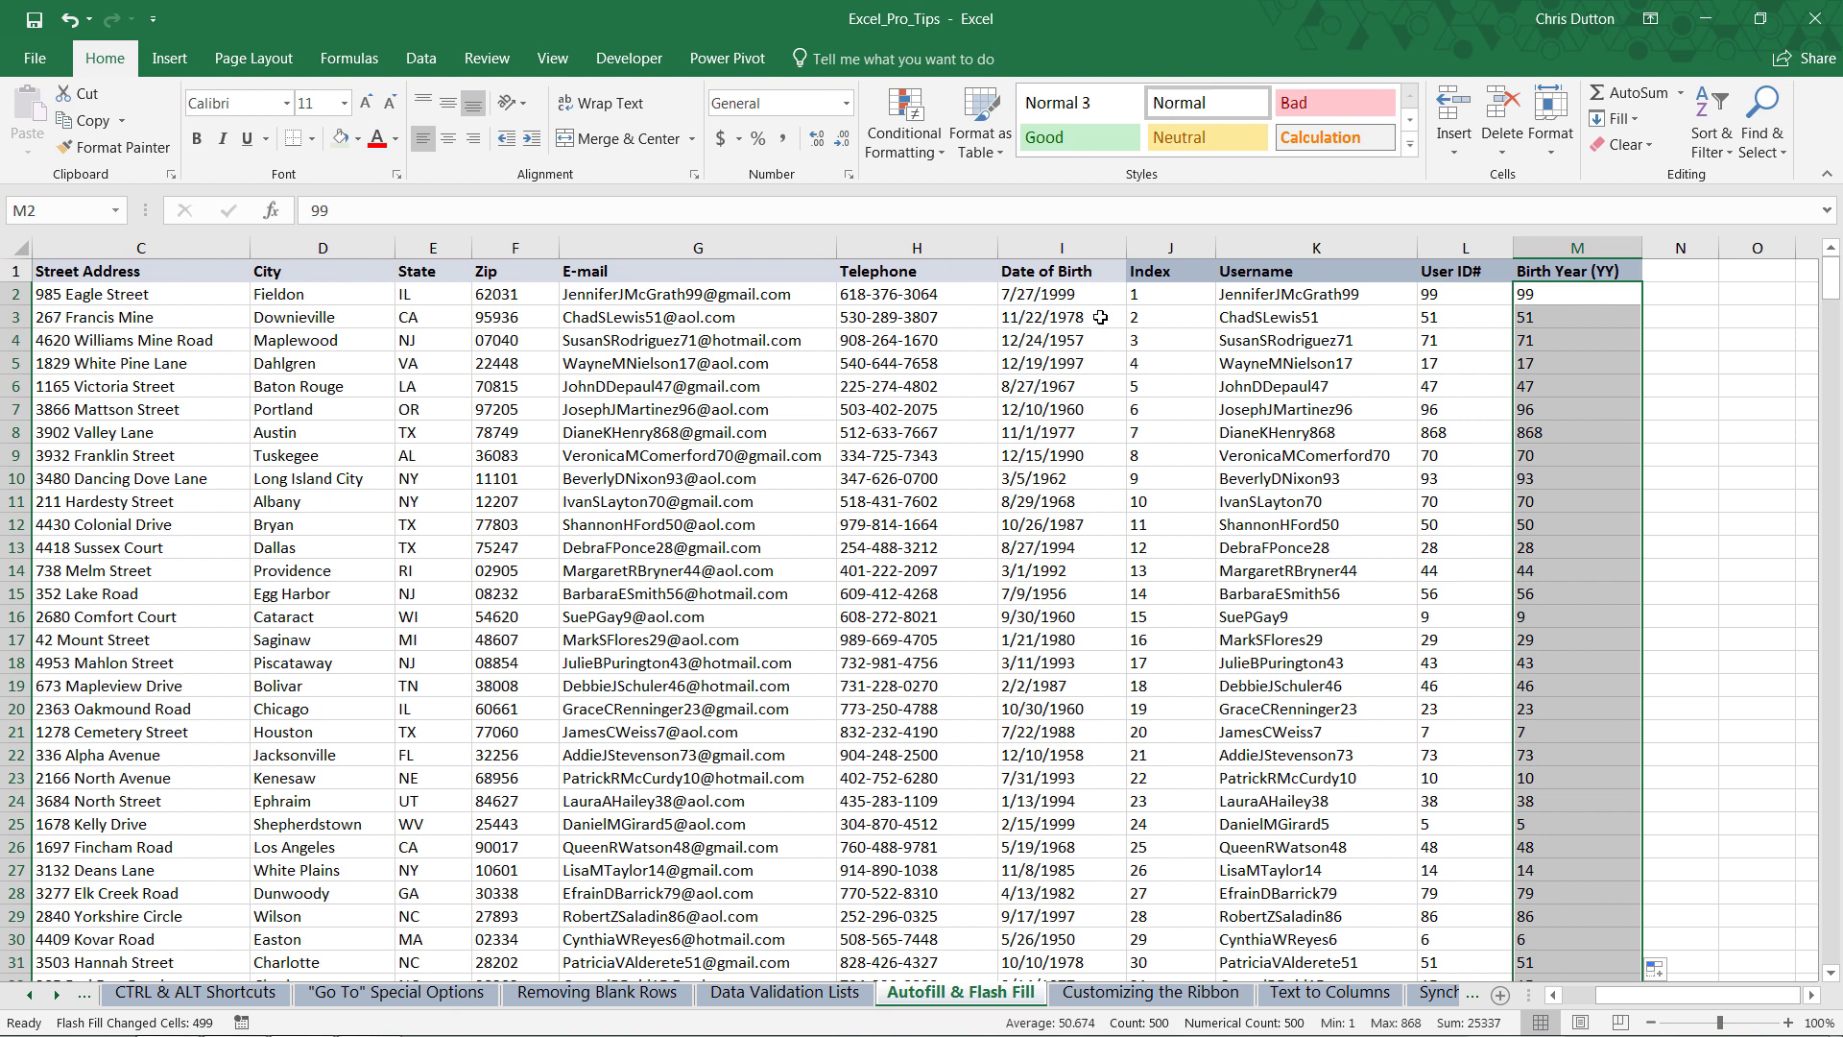
Overwrite M3 with 78 so Flash Fill recalculates two-digit birth years (99, 78, 57, 97…).
{"action": "left_click", "coordinate": [1557, 317]}
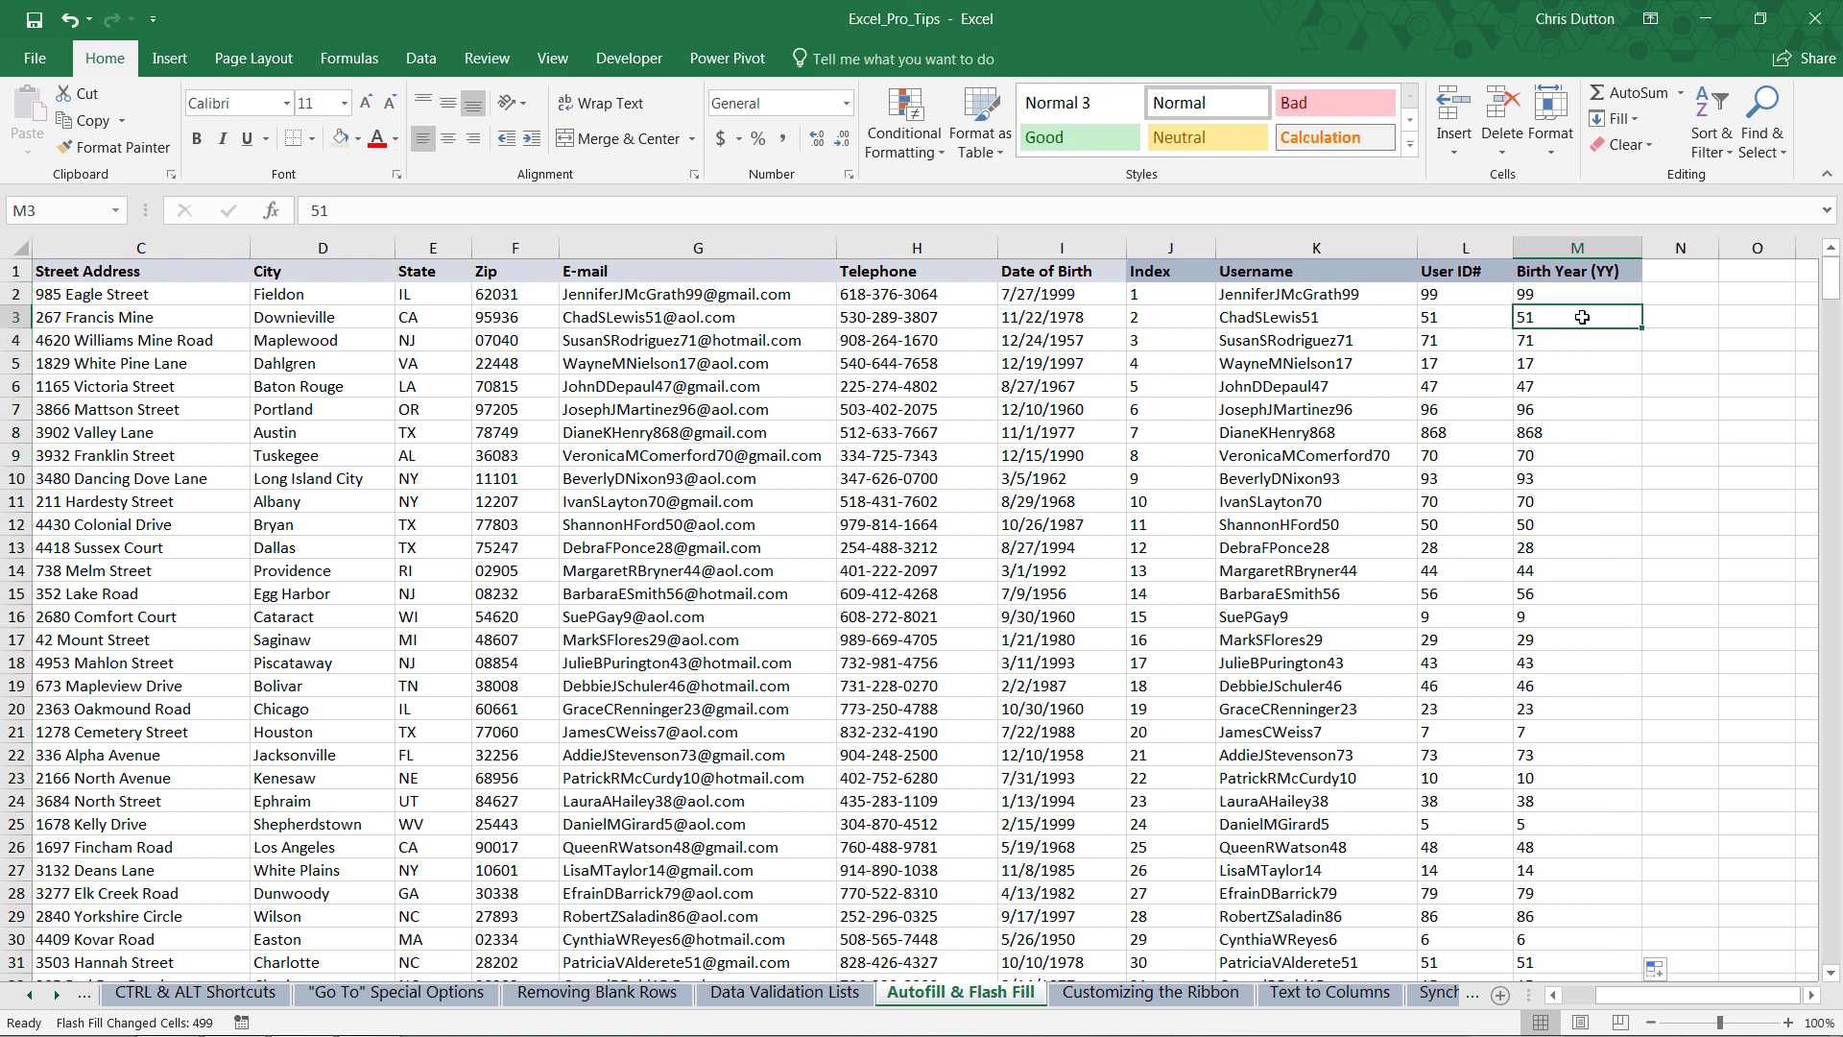
{"action": "type", "text": "78"}
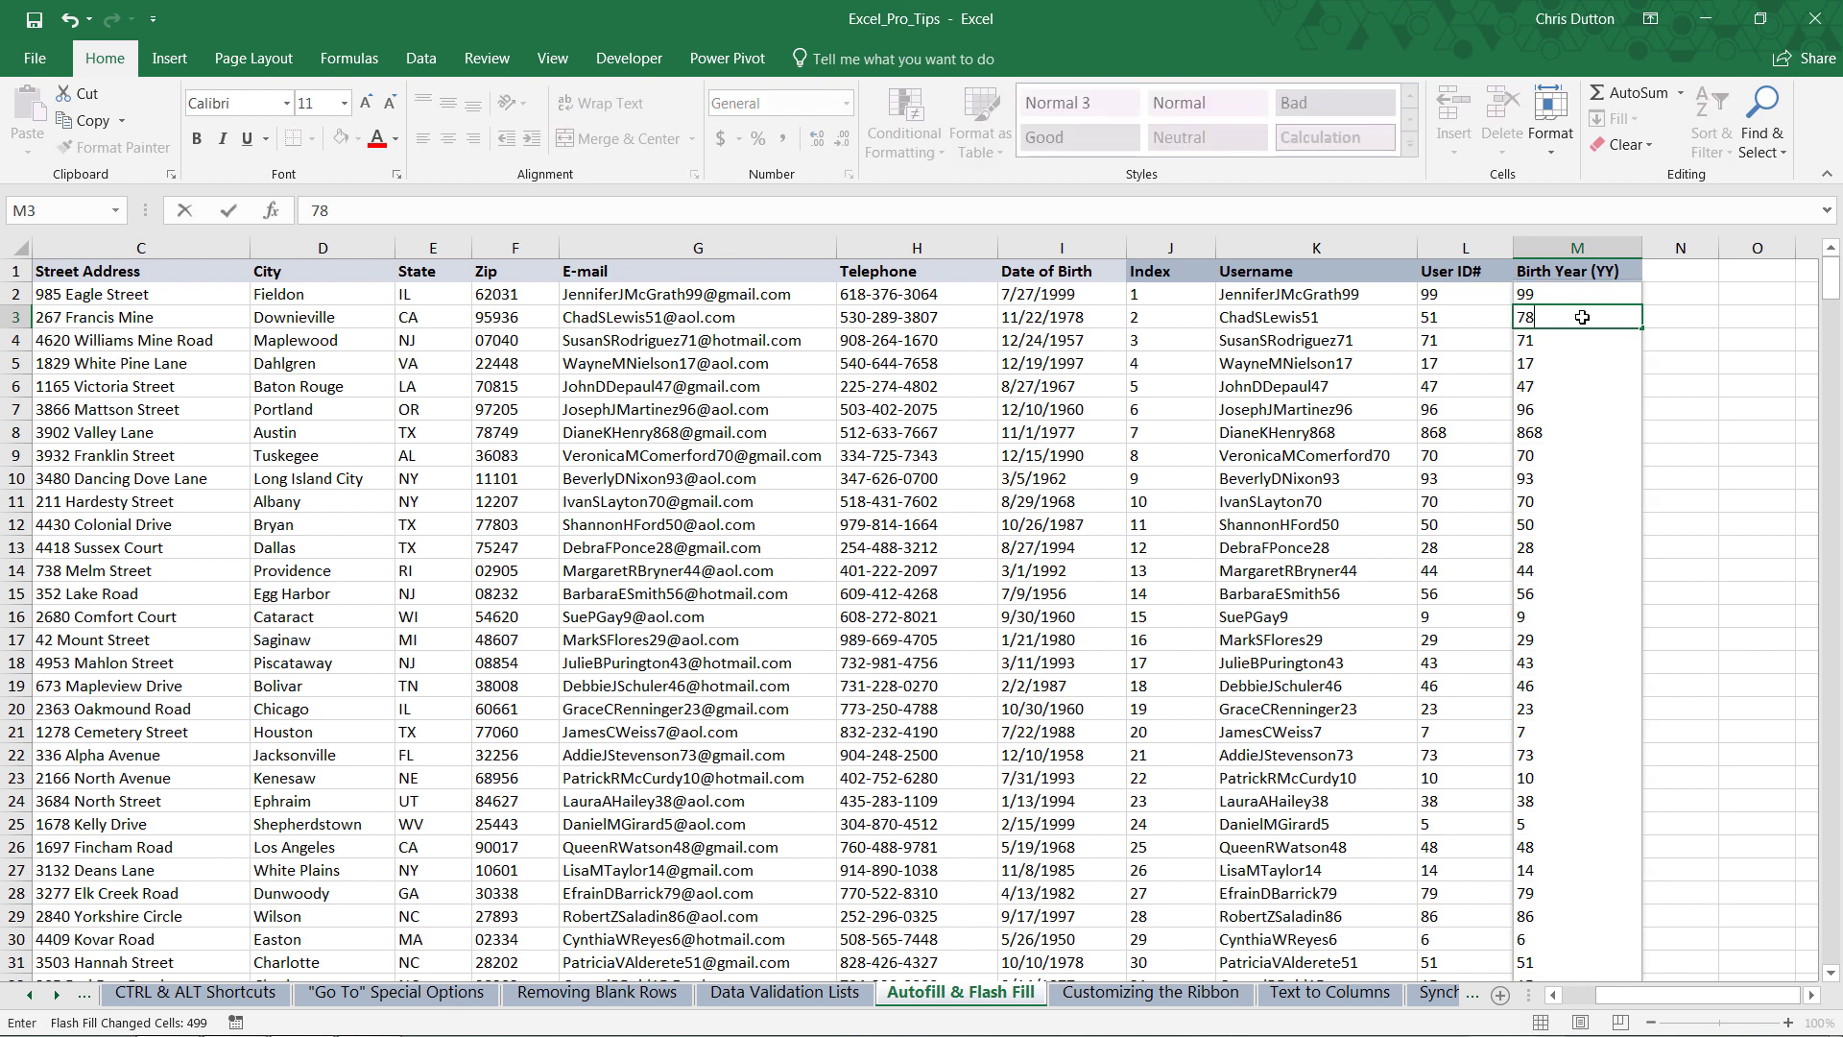
{"action": "key", "text": "Return"}
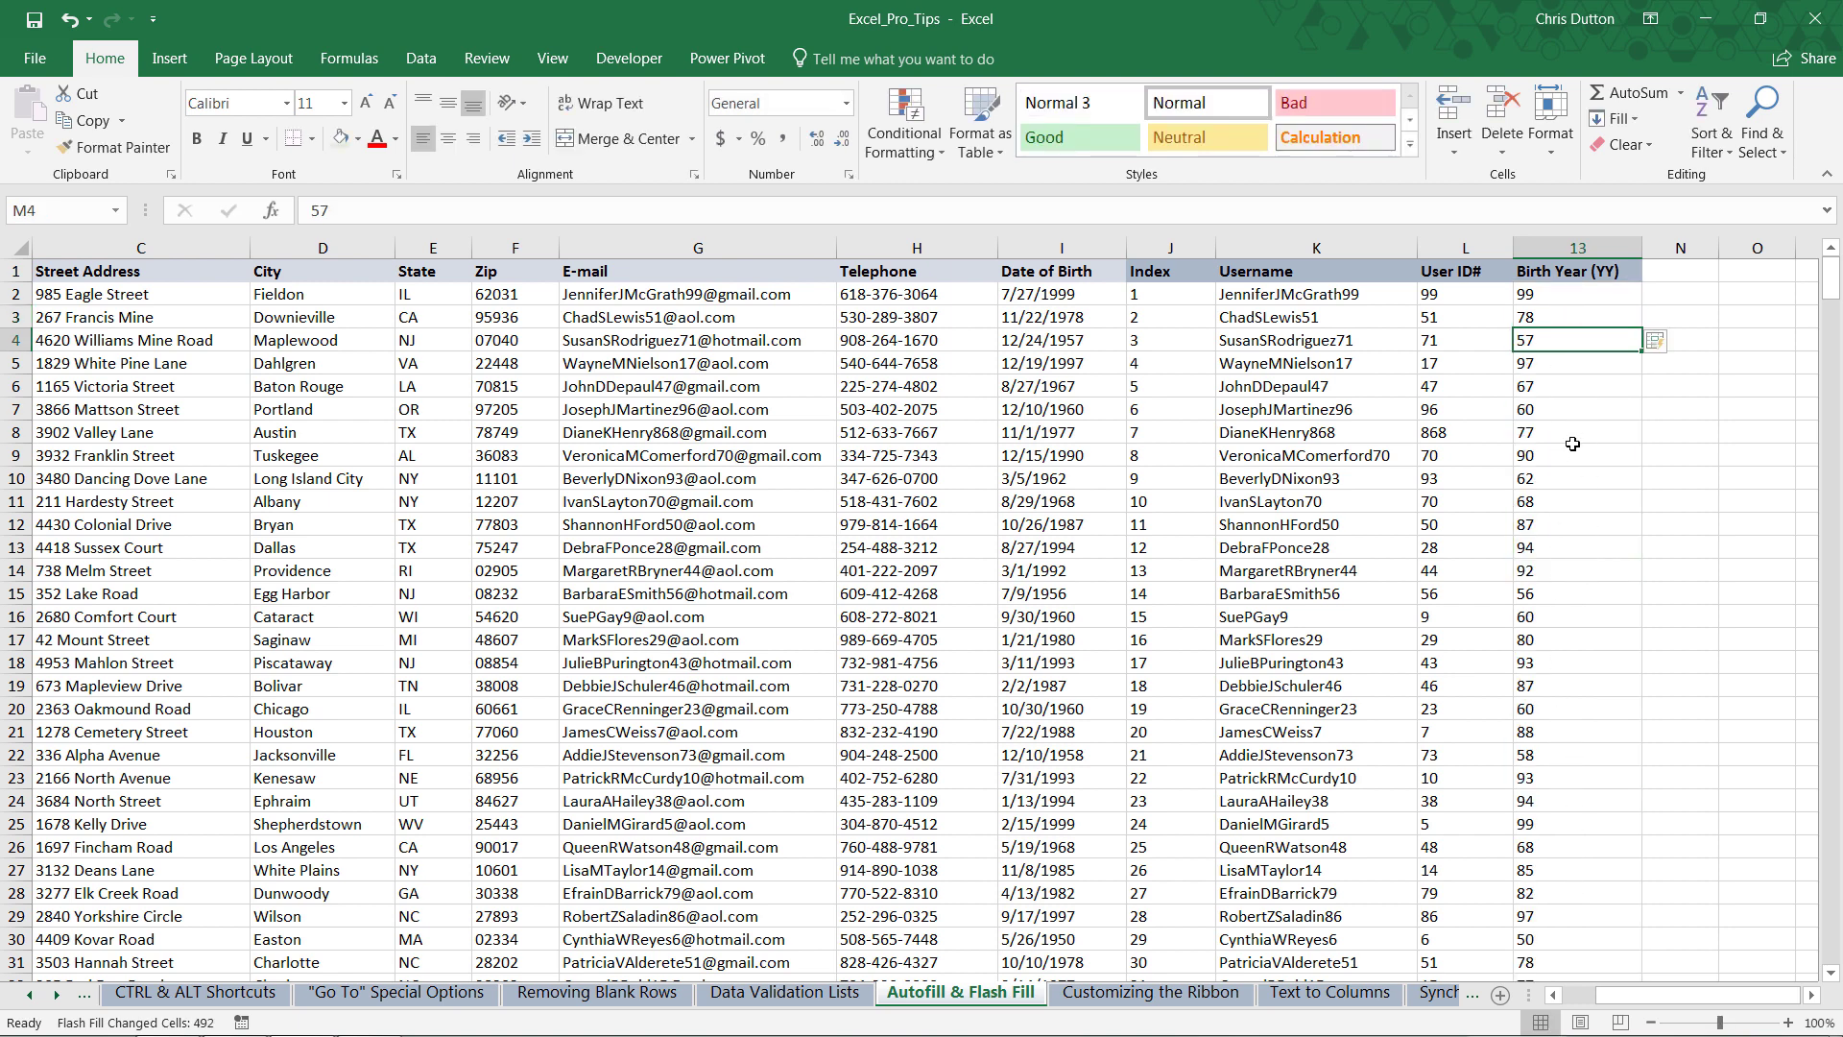
{"action": "scroll", "coordinate": [1586, 400], "scroll_direction": "down", "scroll_amount": 9}
{"action": "scroll", "coordinate": [1561, 477], "scroll_direction": "down", "scroll_amount": 4}
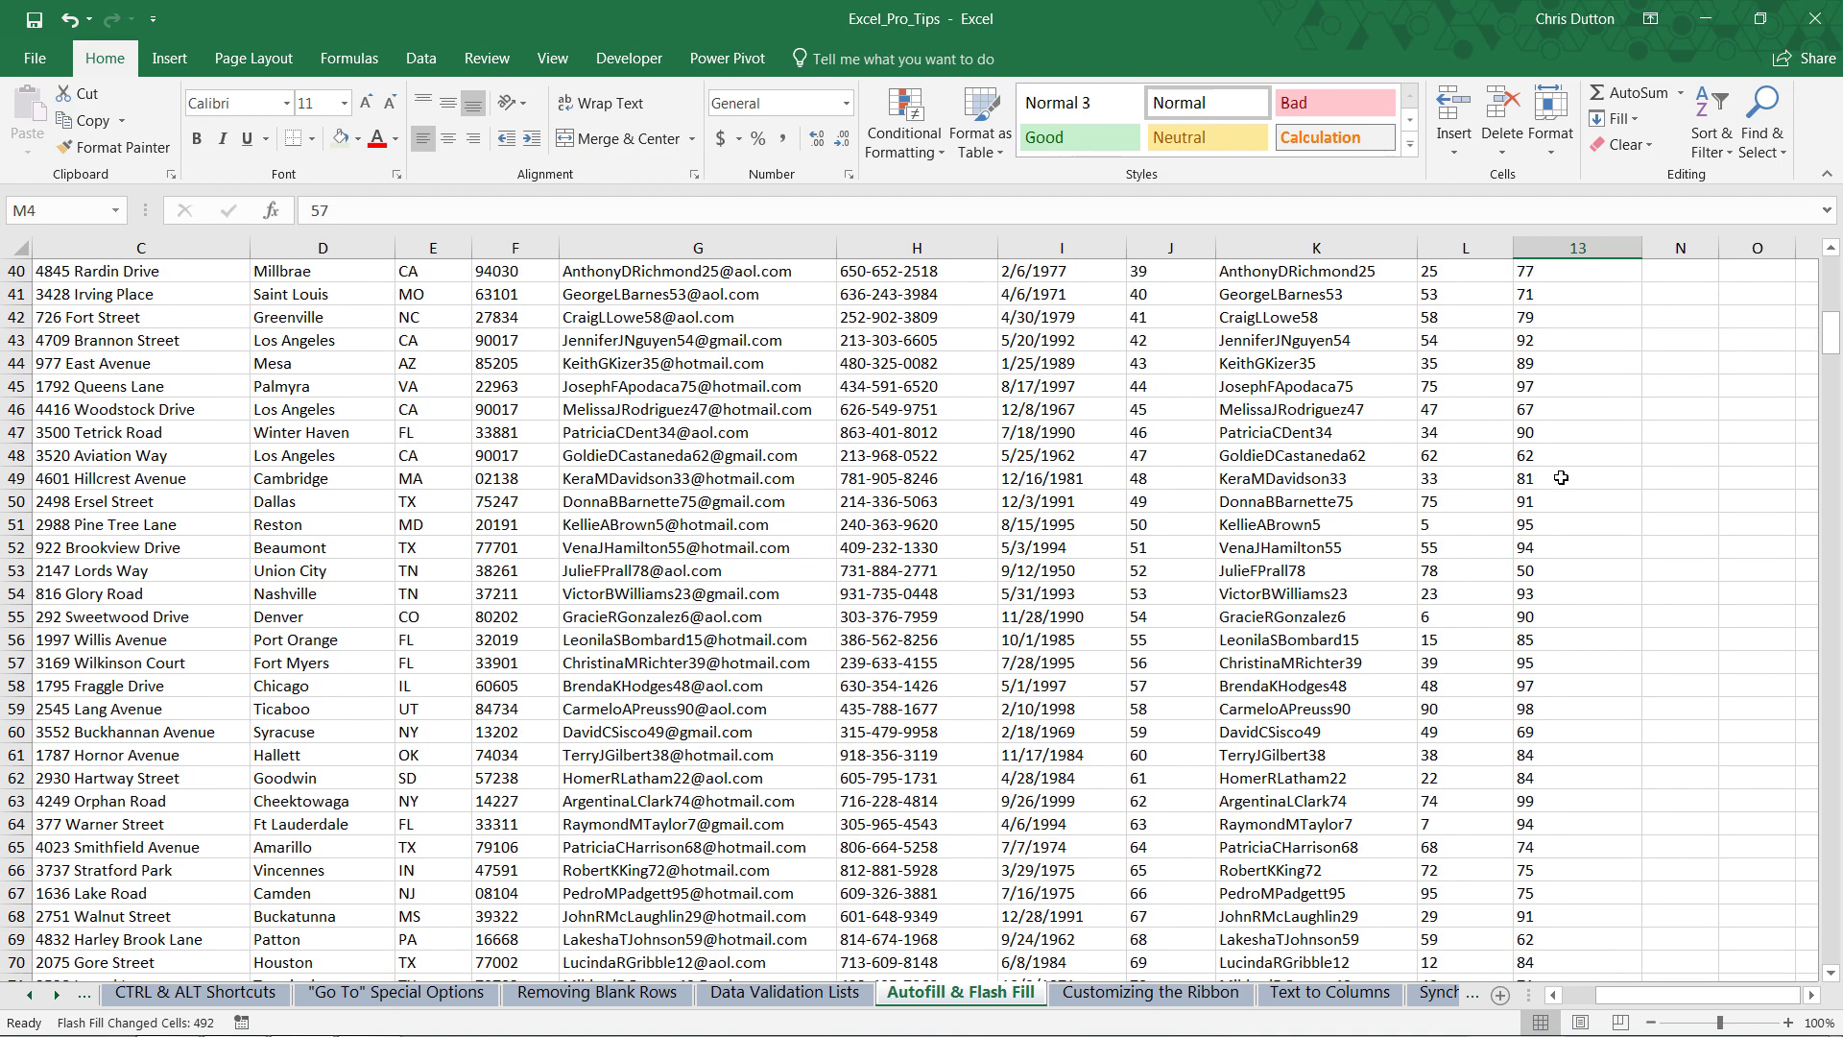
{"action": "scroll", "coordinate": [1560, 595], "scroll_direction": "up", "scroll_amount": 4}
{"action": "scroll", "coordinate": [1561, 597], "scroll_direction": "up", "scroll_amount": 9}
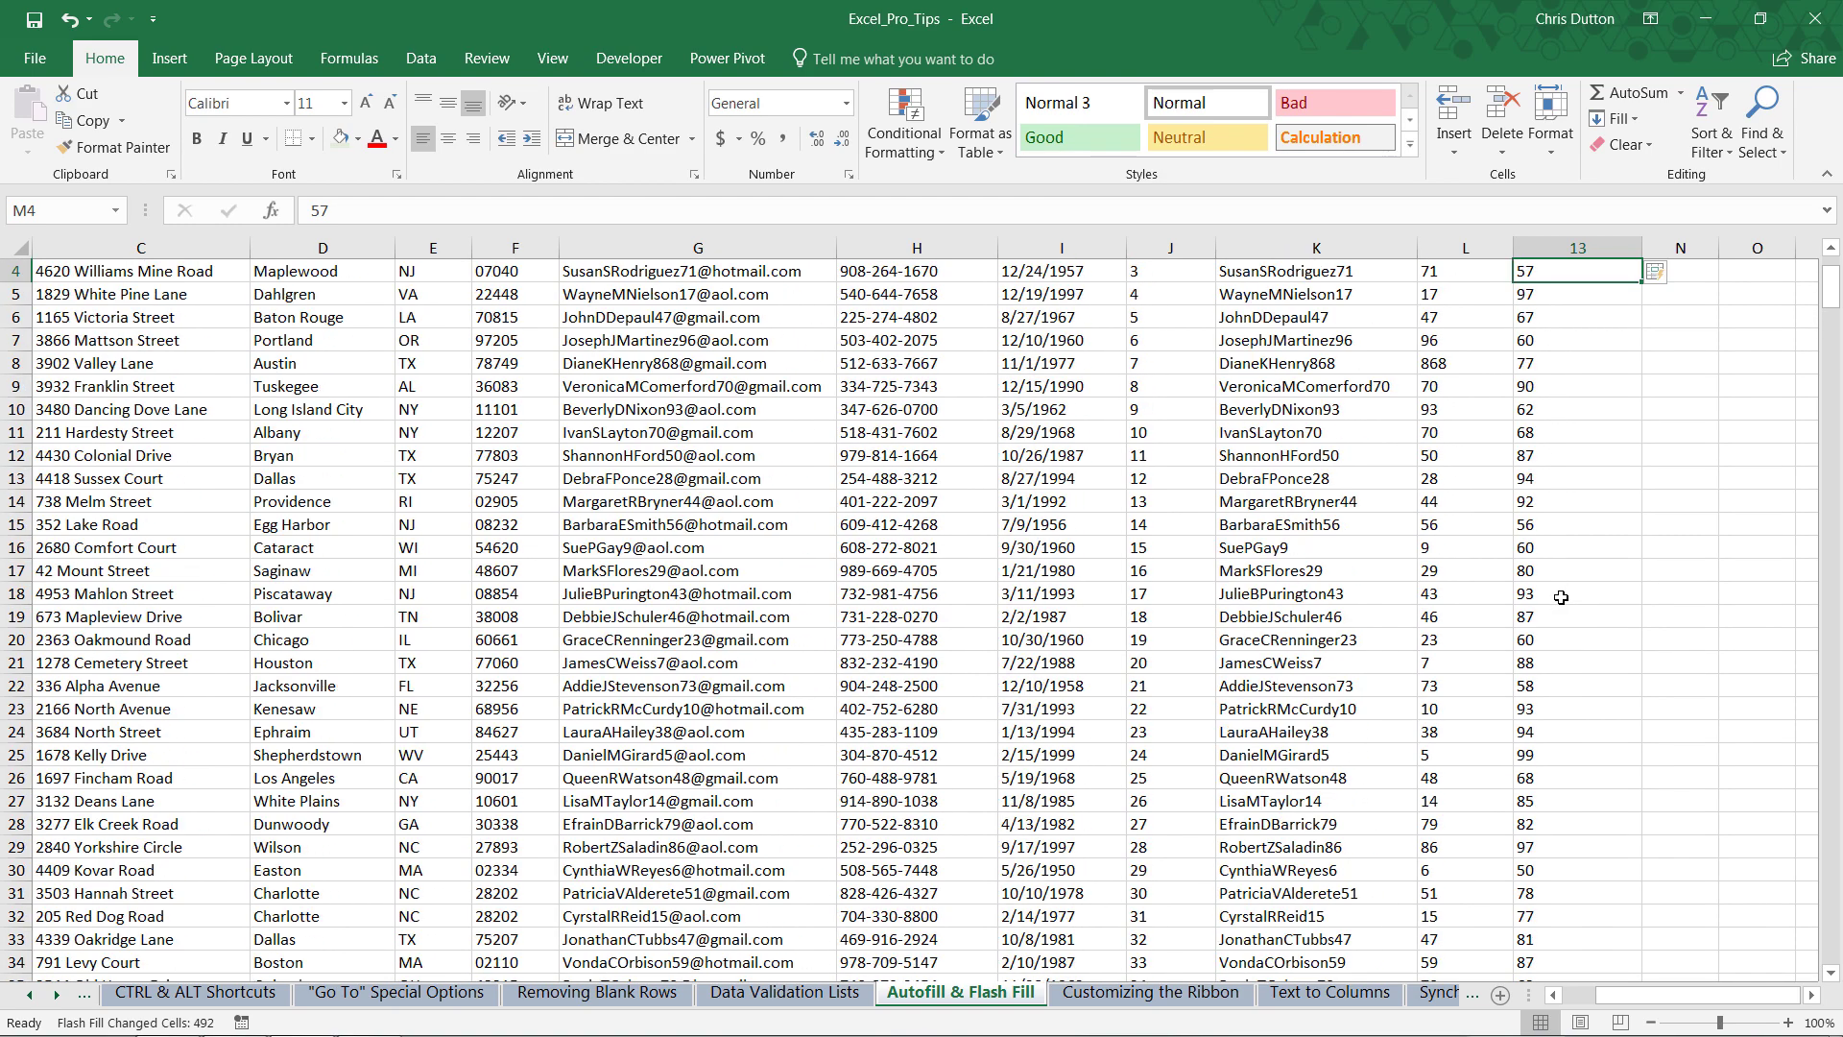